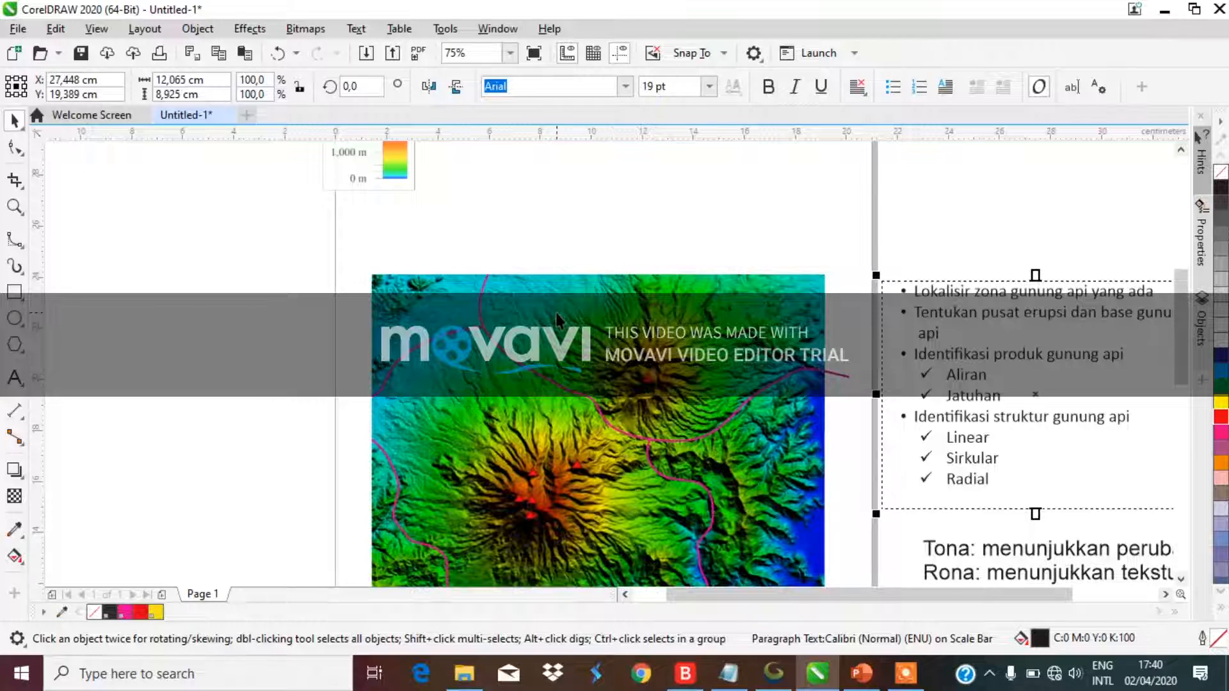
Step: Examine the relief texture along the pink volcano boundary and the northern volcano's flanks on the elevation map
scroll(653, 332, up, 2)
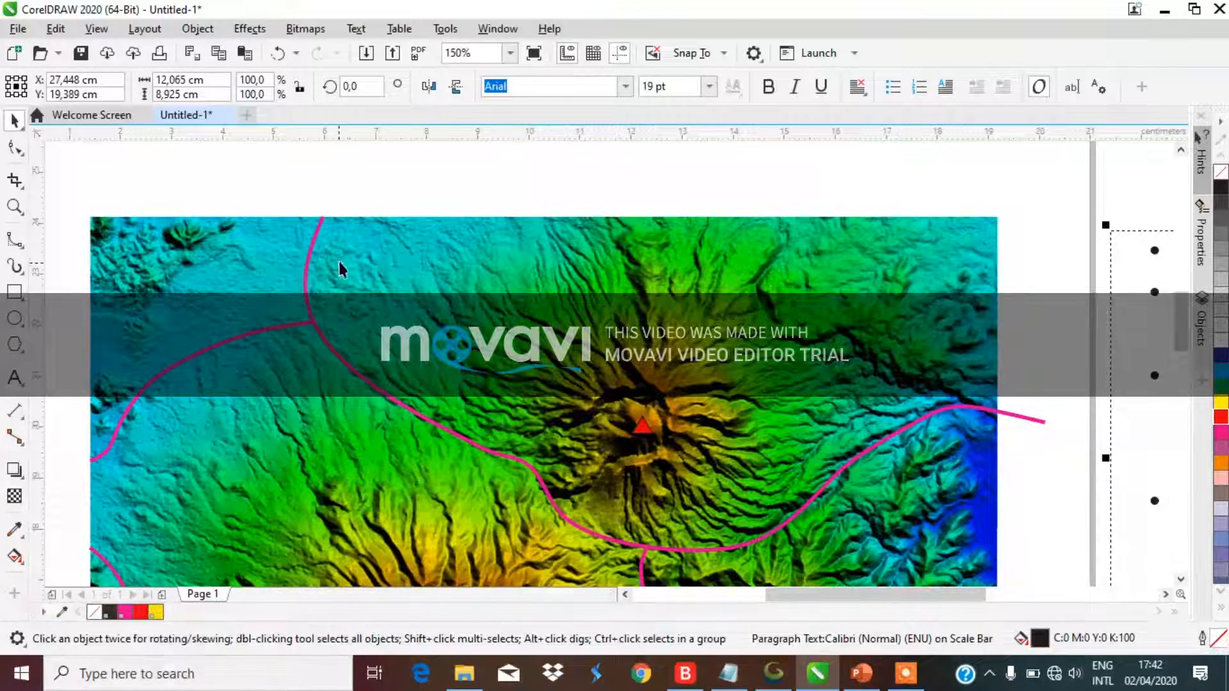
scroll(525, 455, down, 1)
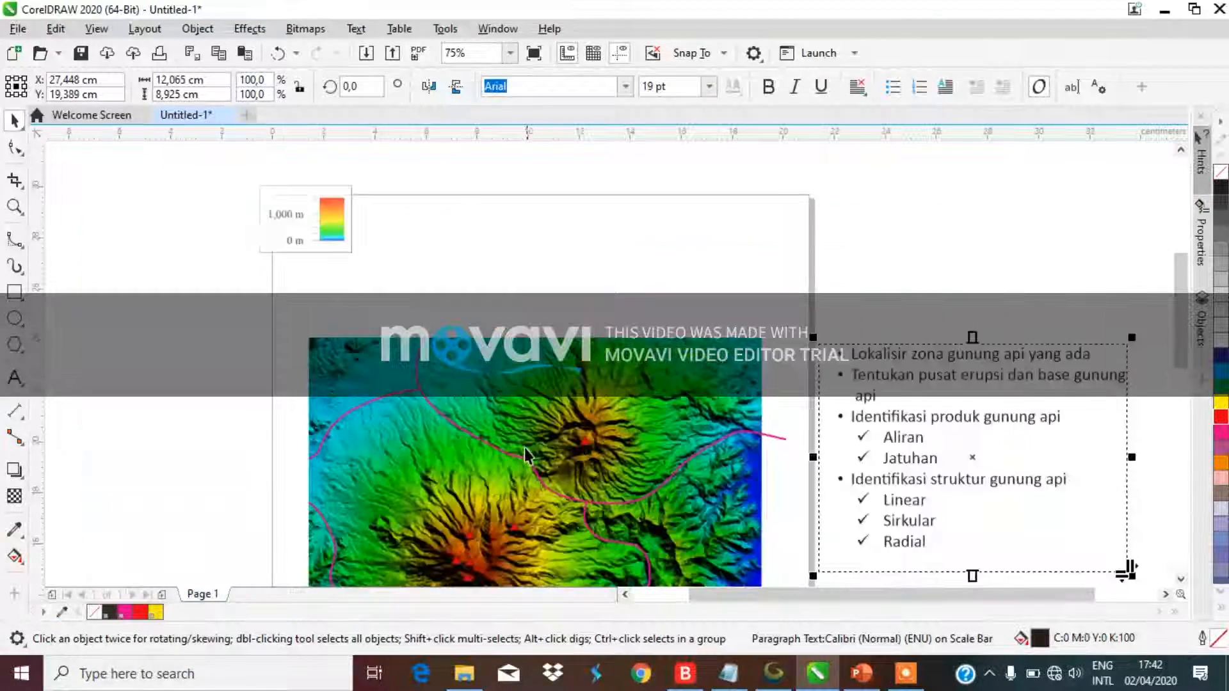
scroll(489, 359, up, 1)
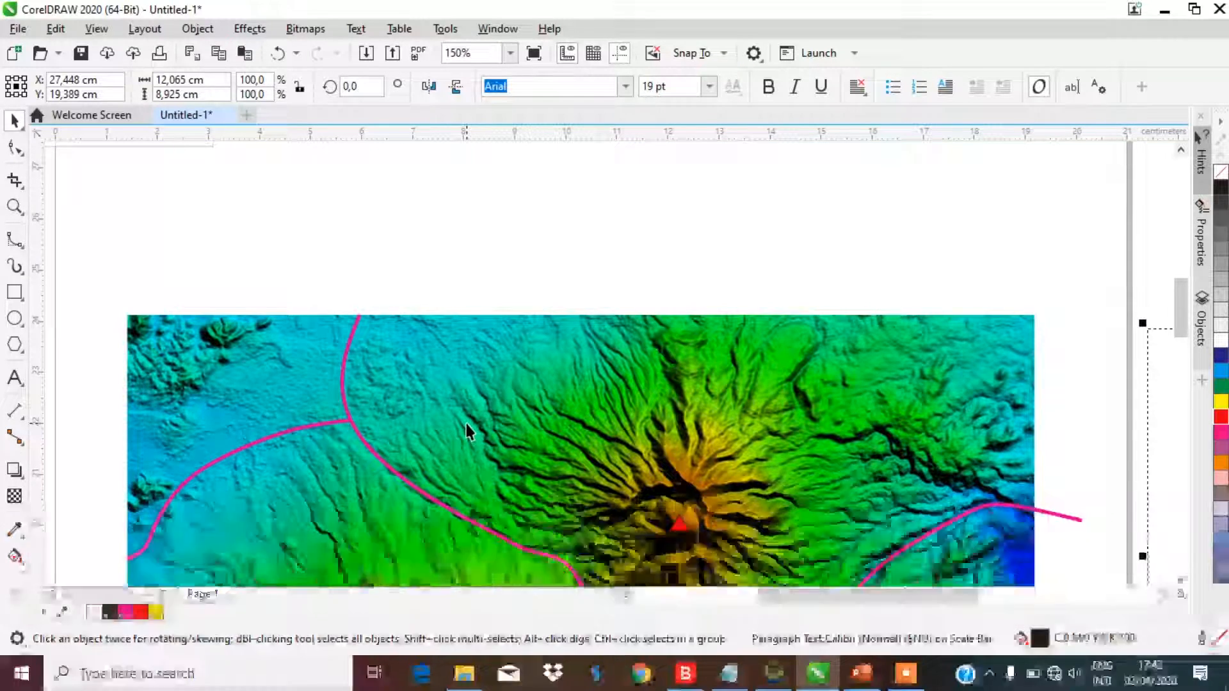
scroll(467, 432, up, 2)
scroll(466, 424, down, 2)
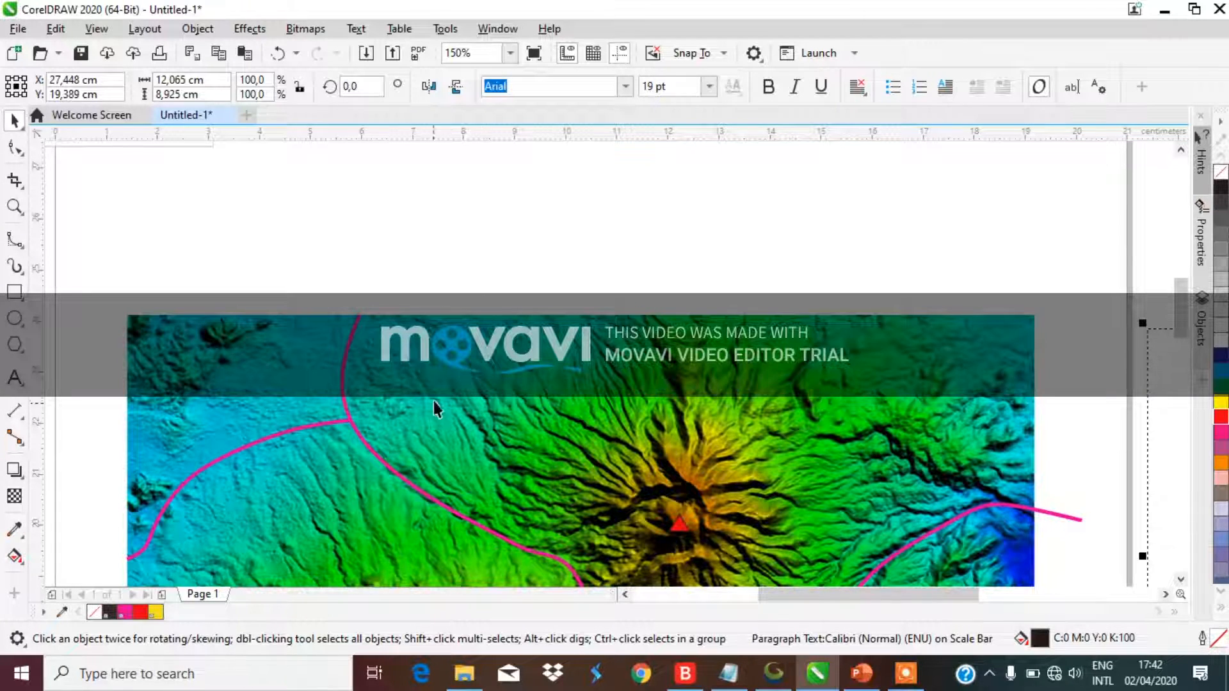
scroll(421, 404, up, 2)
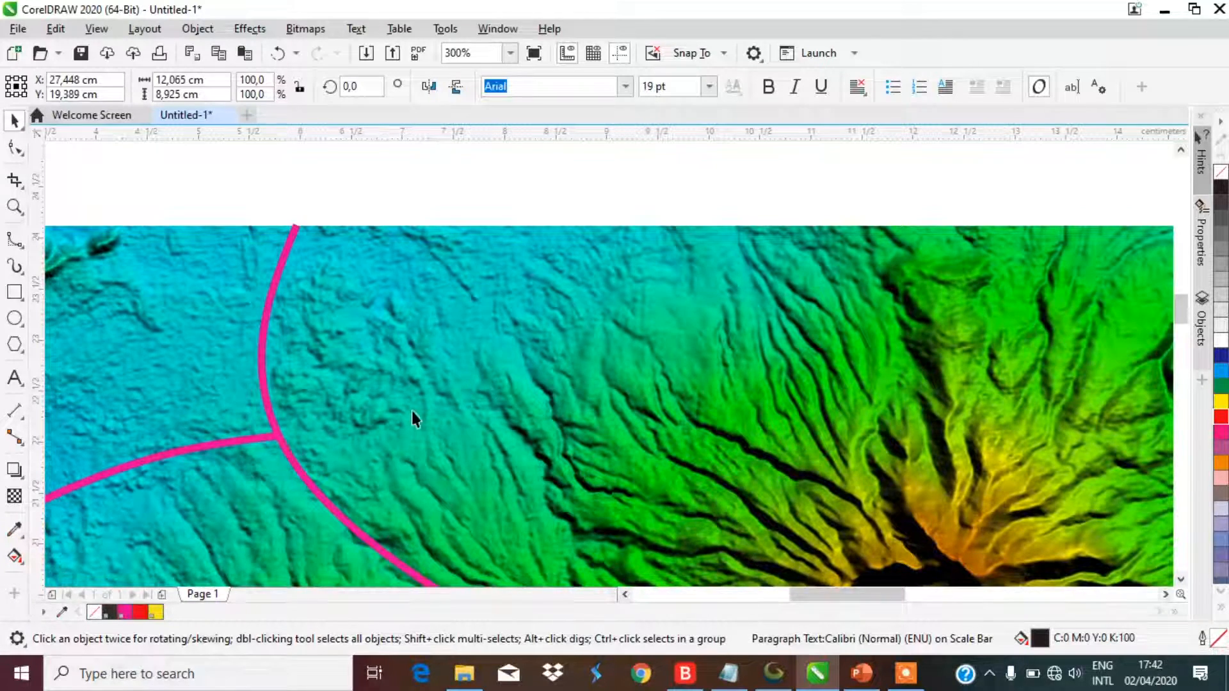
scroll(331, 445, down, 2)
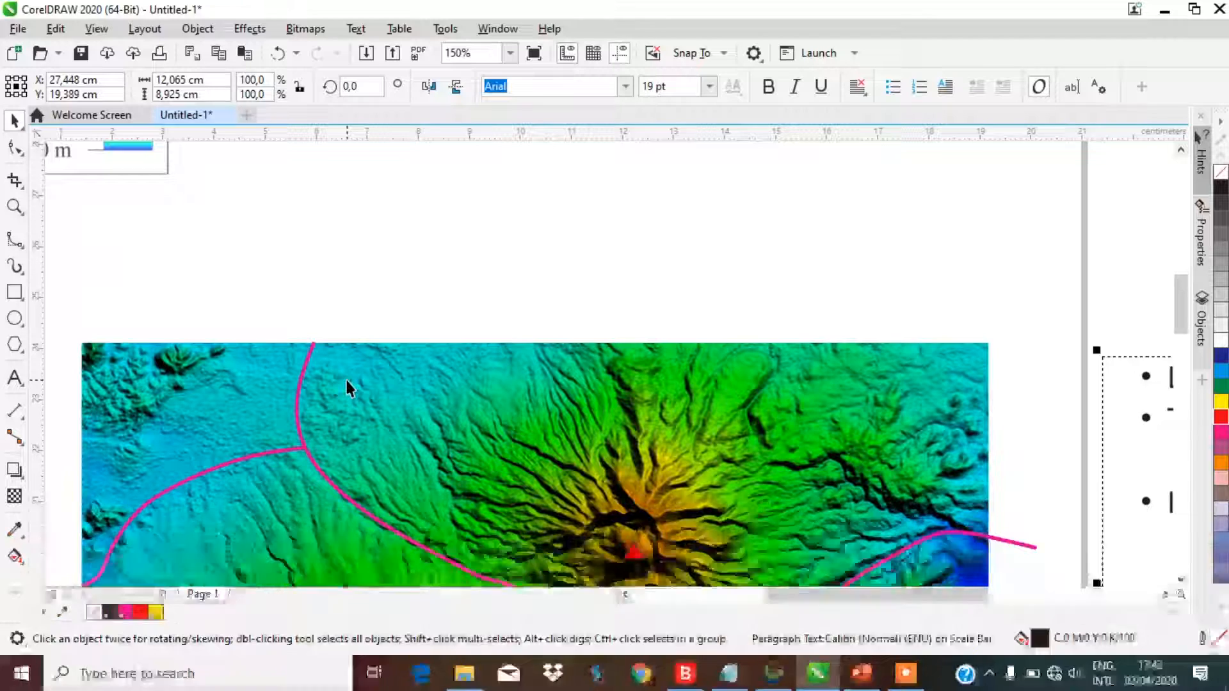
scroll(345, 383, up, 2)
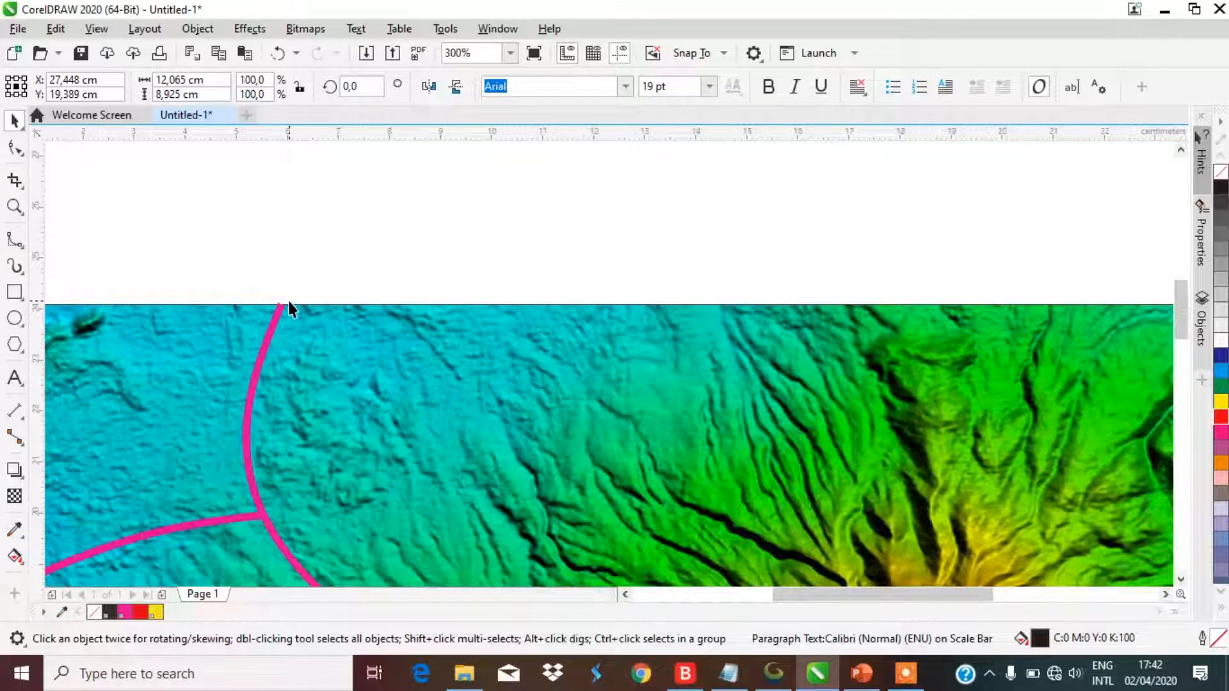
scroll(289, 309, down, 2)
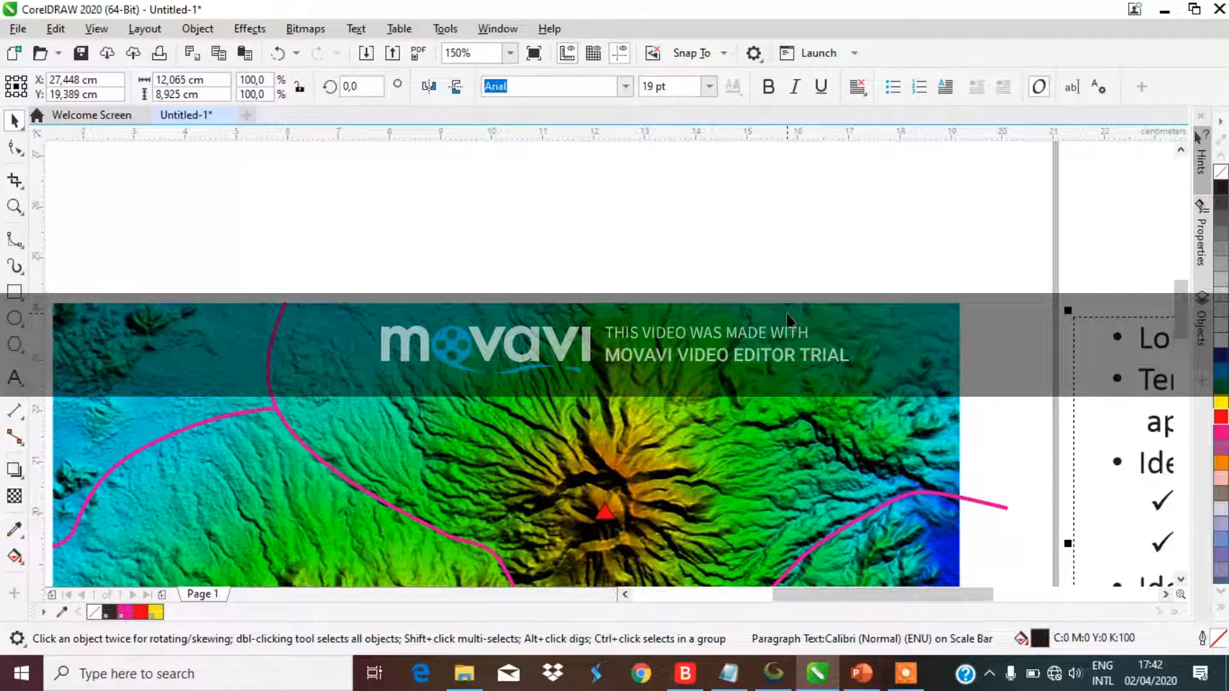
Step: Add the artistic text label "lobe" above the map, over the northern volcano's lobe-shaped flow
scroll(800, 326, up, 2)
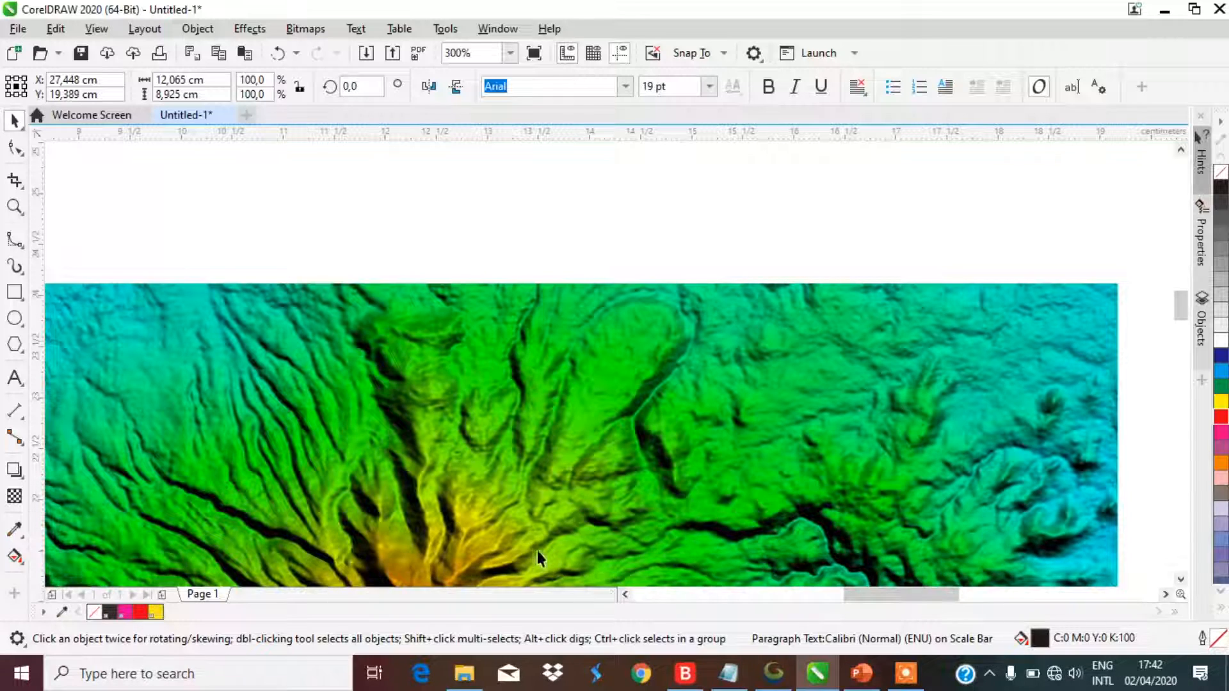
click(14, 377)
click(501, 237)
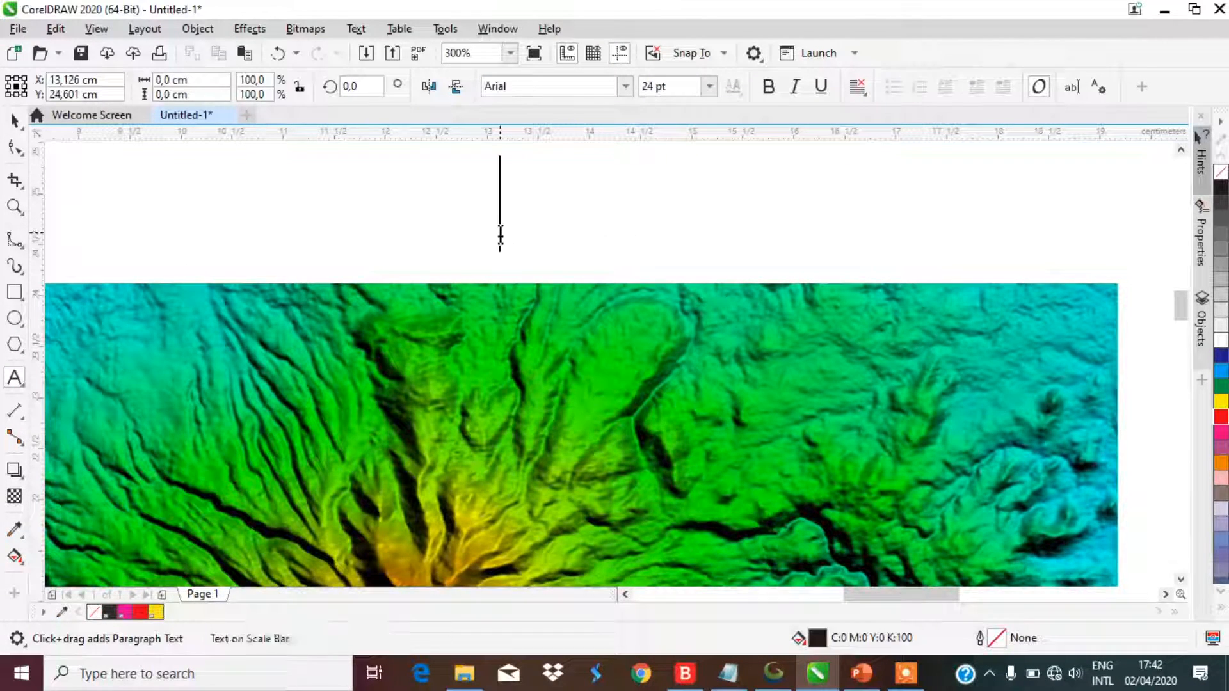
text(lobe)
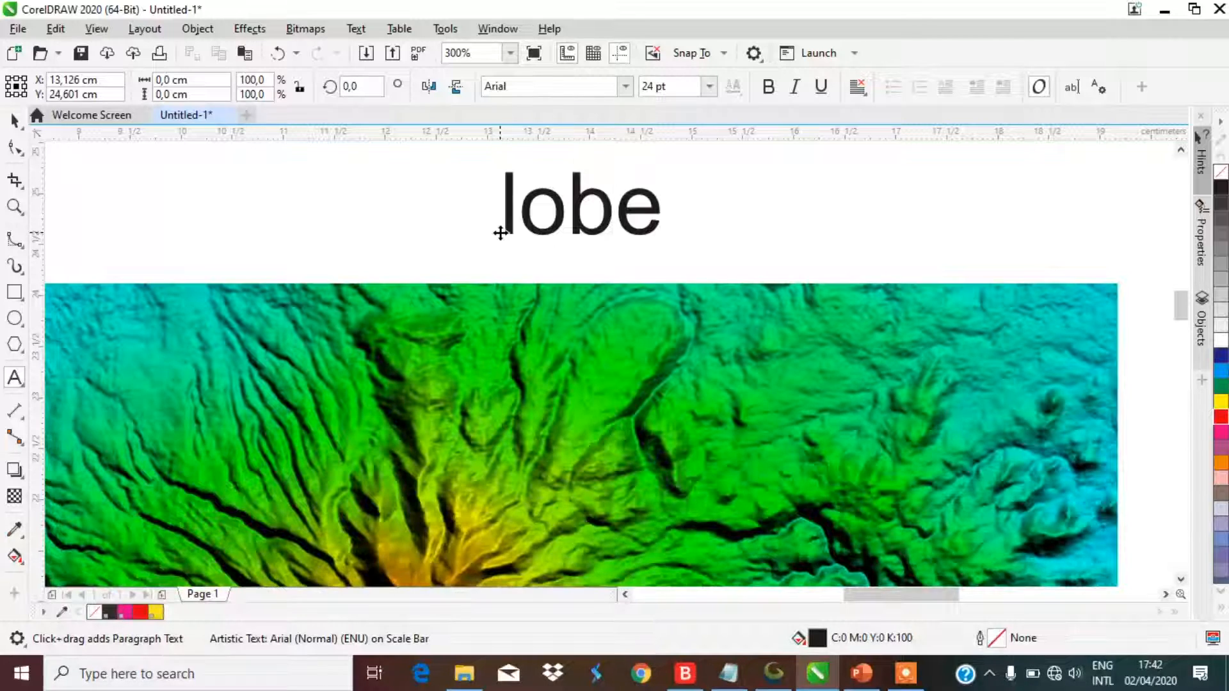
click(14, 121)
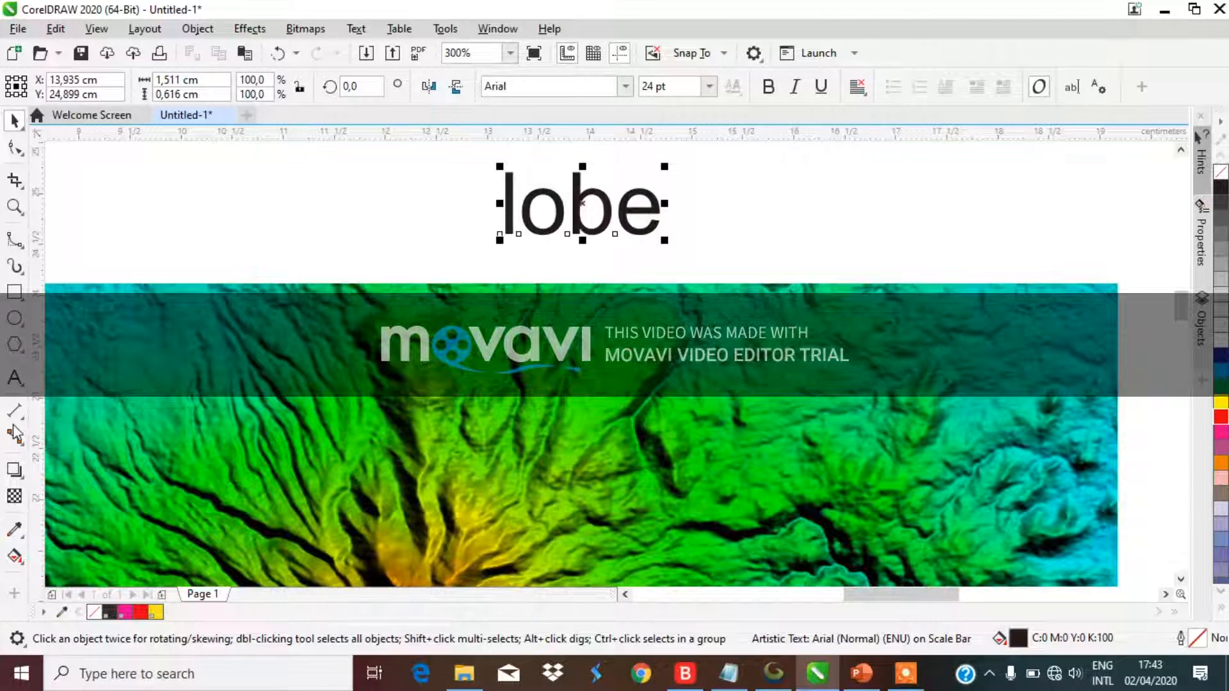
Step: Trace the rounded flow lobe below the "lobe" label with an open B-Spline curve about 1.6 cm wide and 2.2 cm high
click(14, 239)
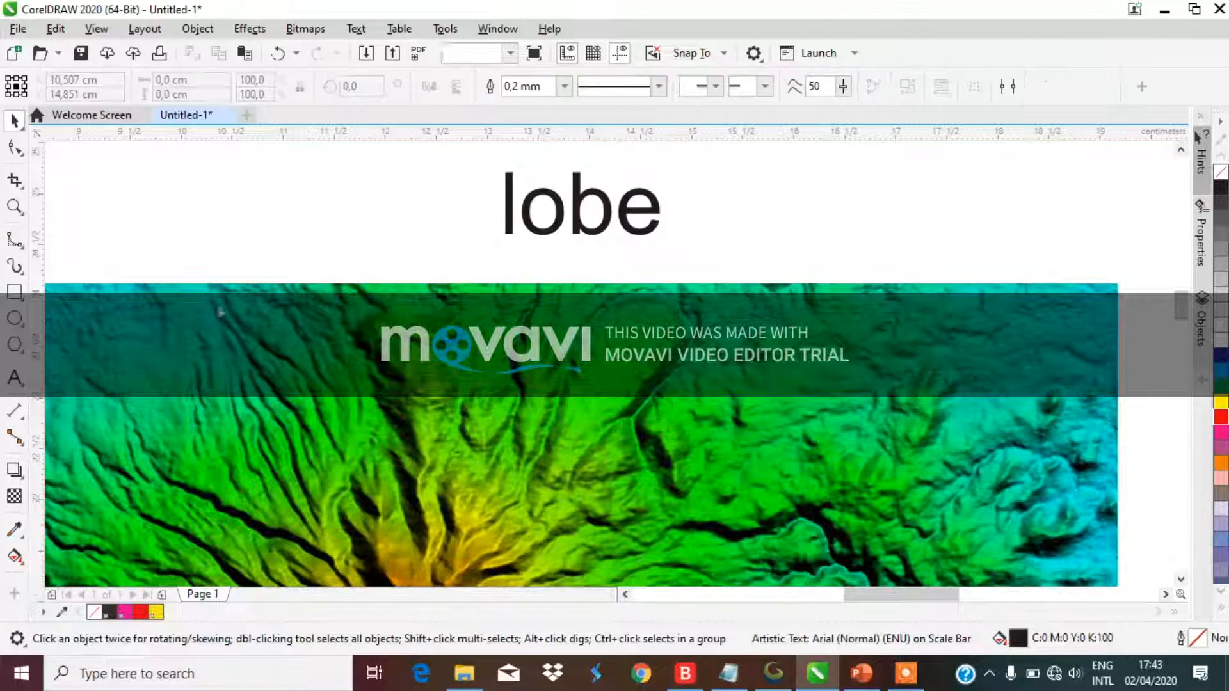
click(520, 503)
click(544, 422)
click(577, 333)
click(616, 294)
click(679, 291)
click(697, 330)
click(655, 401)
click(588, 446)
double_click(539, 521)
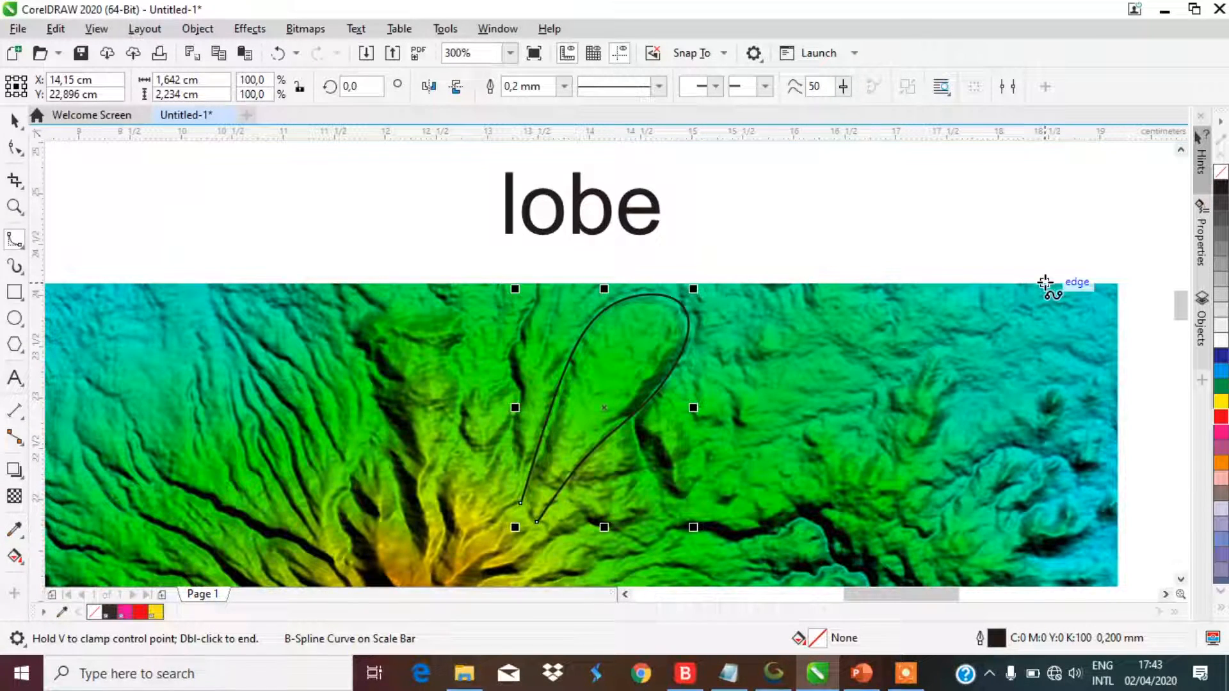
Step: Outline the northern volcano's eastern flow with an open B-Spline about 5.2 by 1.8 cm, reaching the pink boundary and returning to the summit
scroll(798, 295, down, 1)
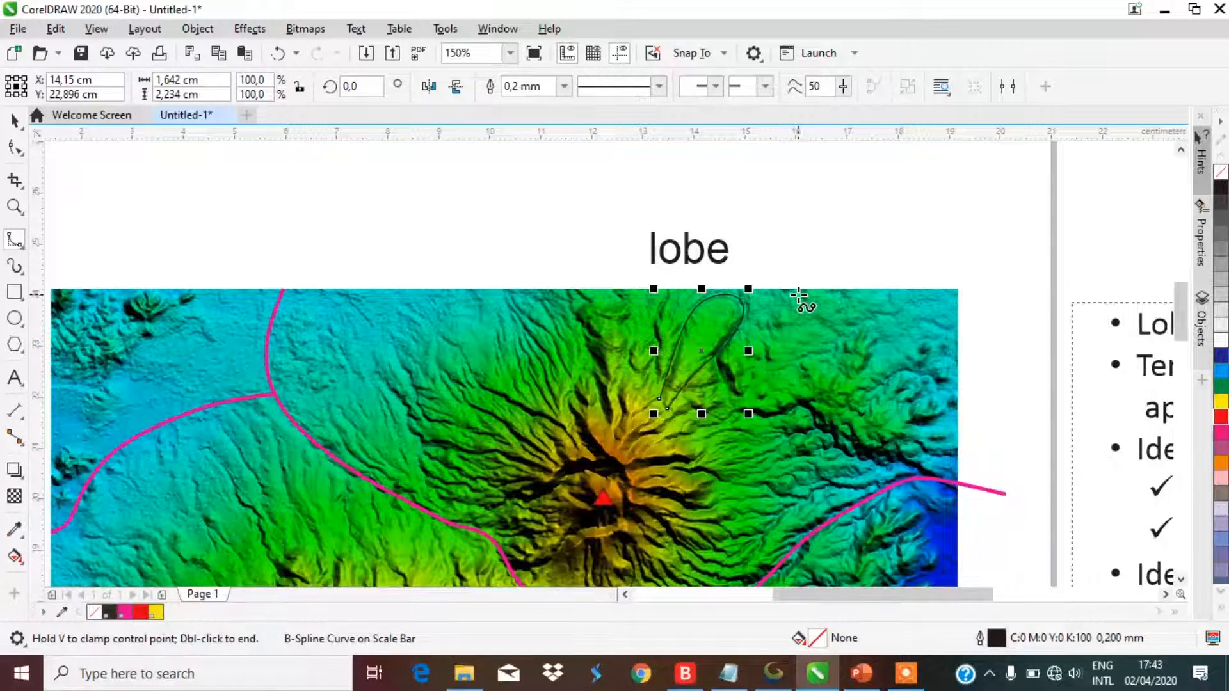
scroll(798, 295, down, 1)
scroll(749, 430, up, 1)
scroll(819, 256, up, 1)
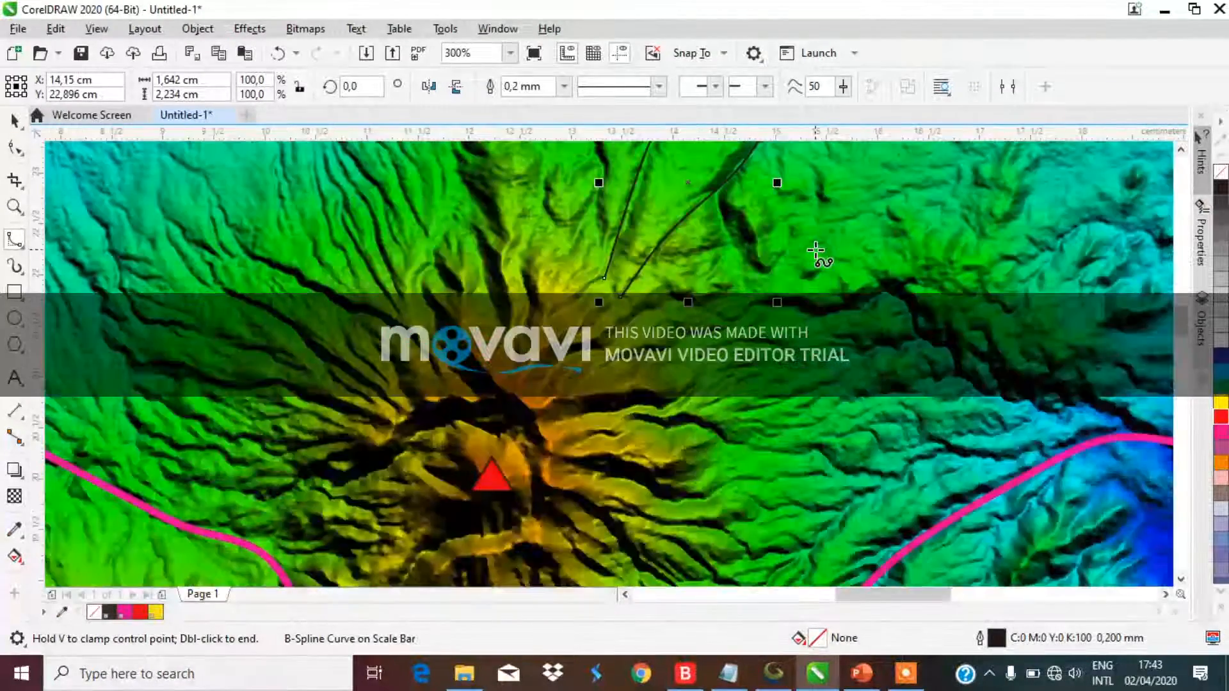
scroll(723, 330, down, 1)
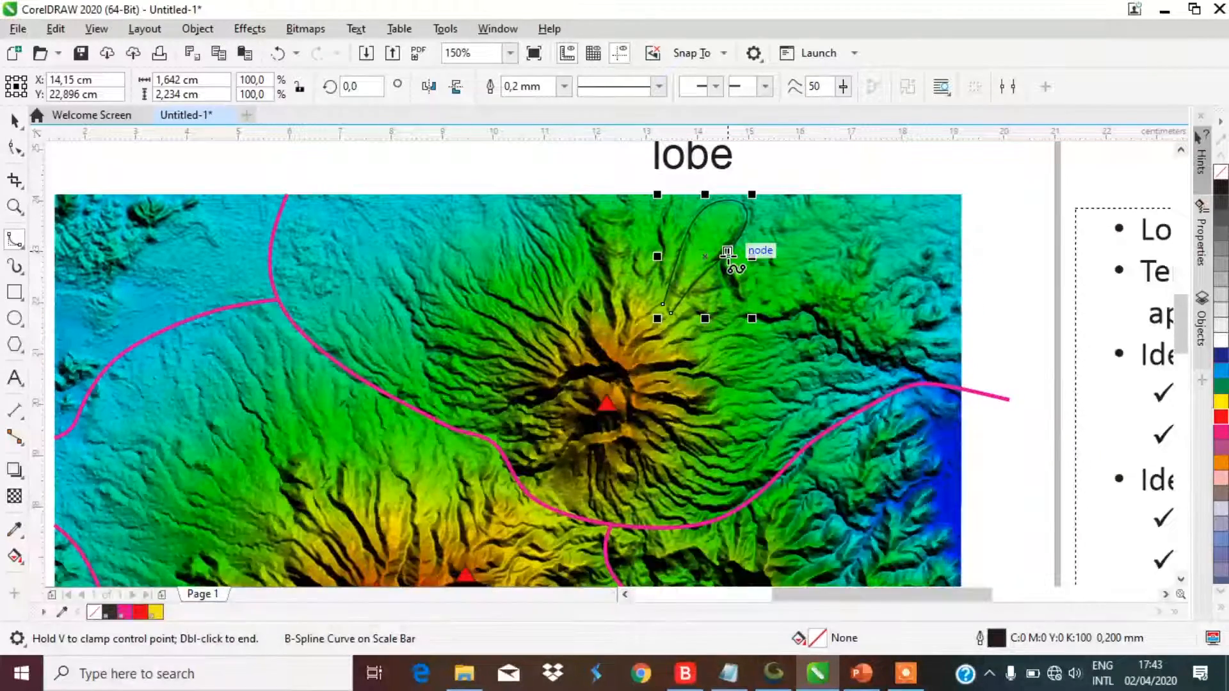
scroll(930, 334, up, 2)
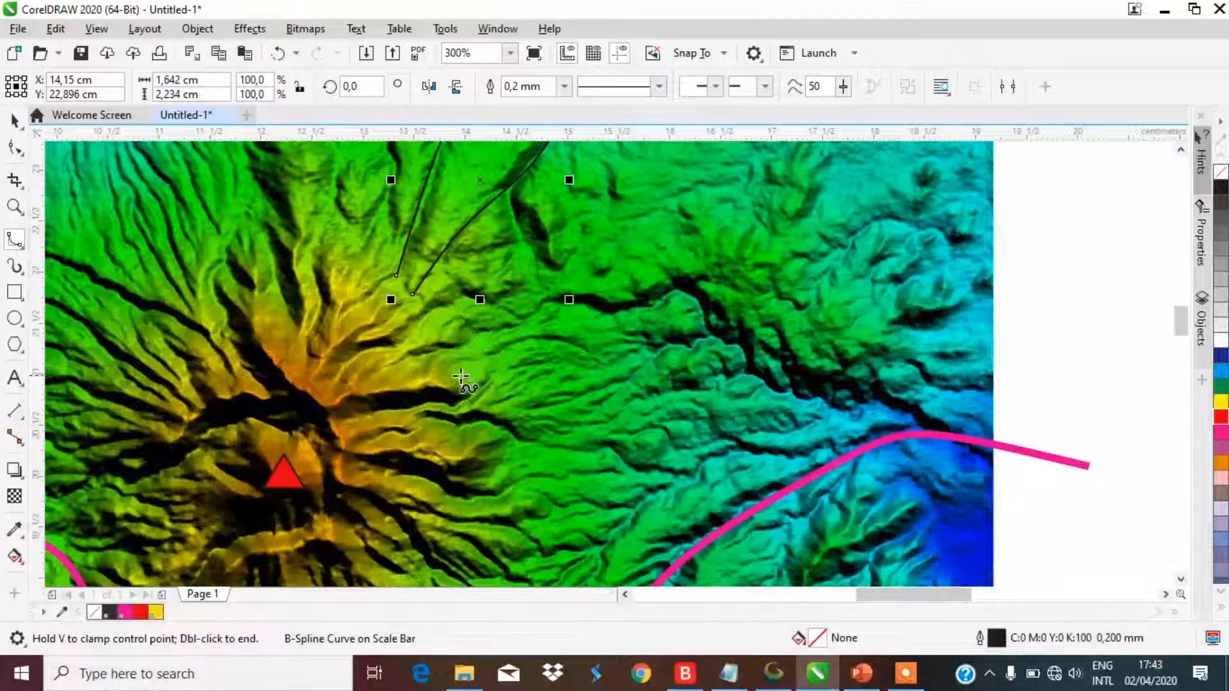
click(398, 361)
click(499, 330)
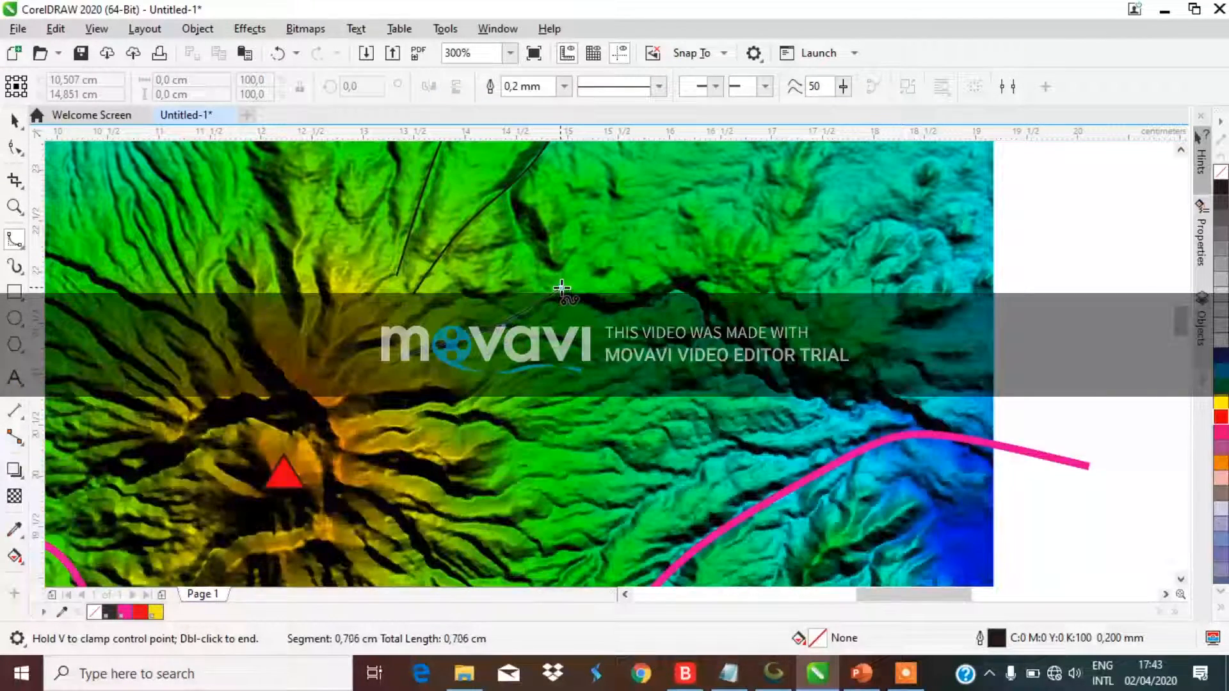
click(630, 307)
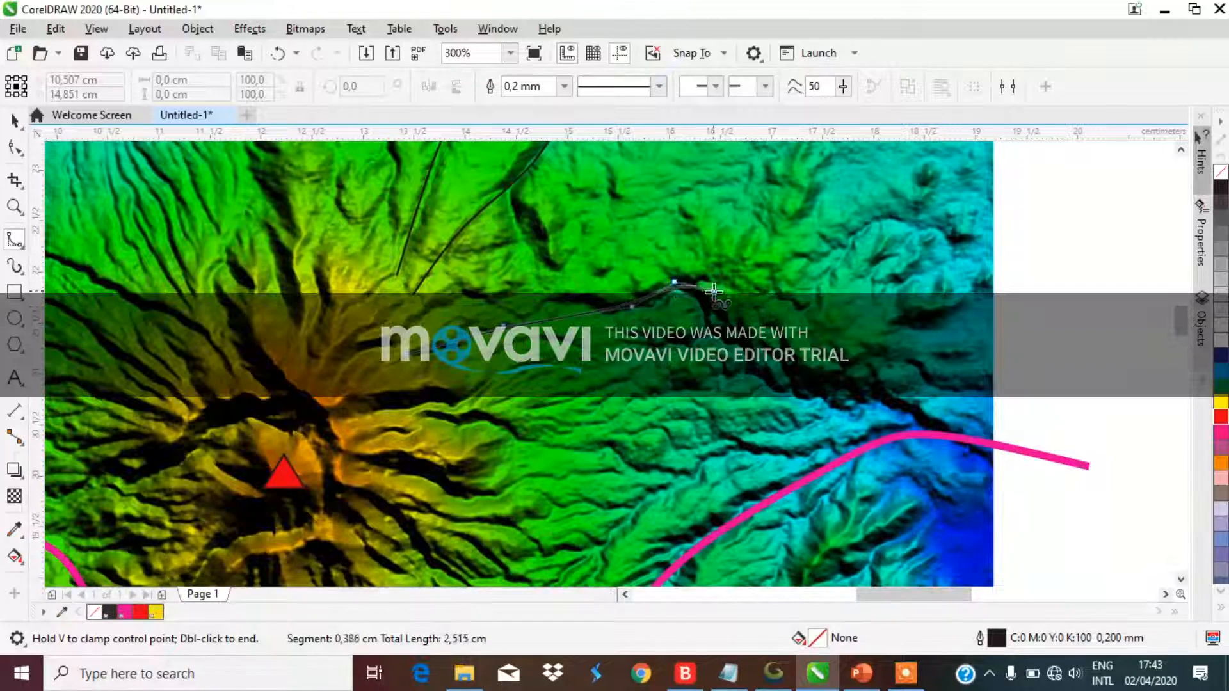
click(773, 387)
click(872, 404)
click(915, 414)
click(874, 443)
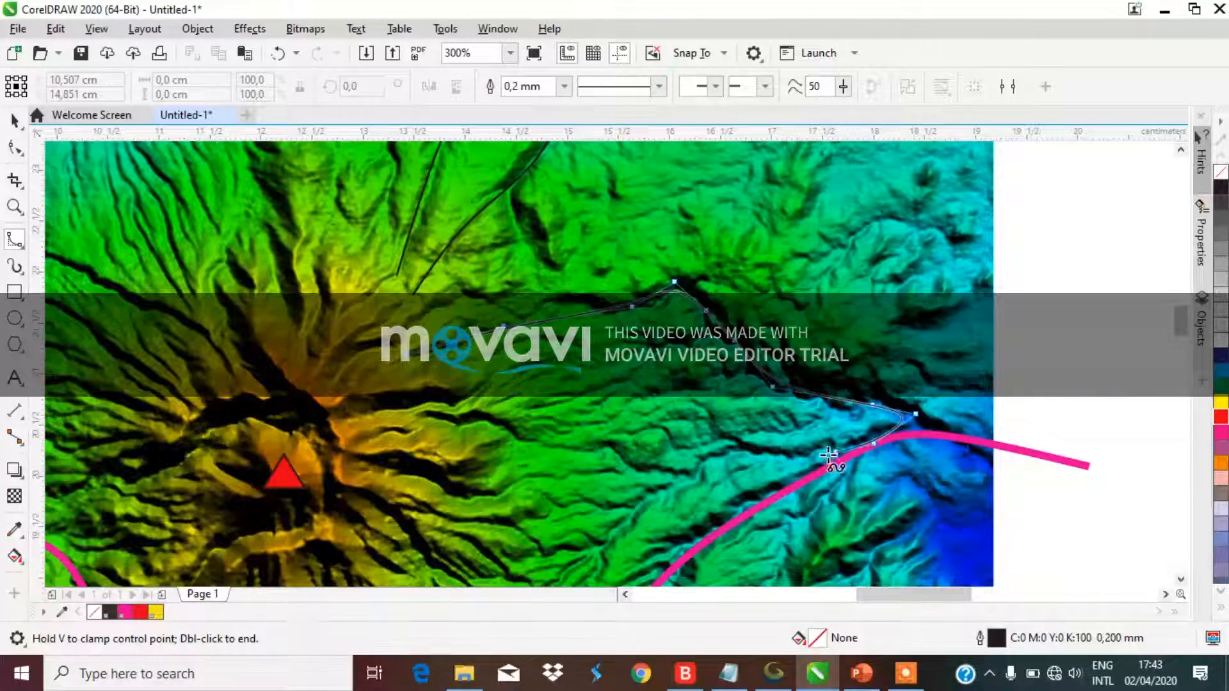
click(784, 453)
click(721, 458)
click(675, 478)
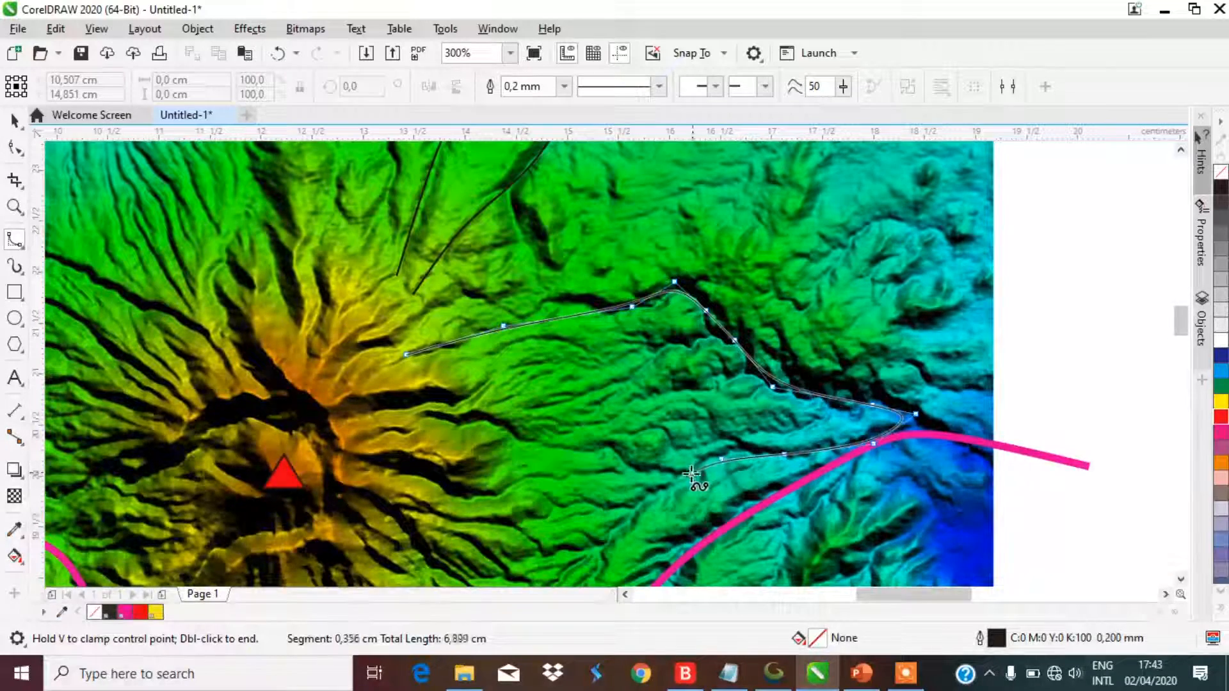
click(593, 448)
click(518, 440)
click(473, 419)
click(424, 412)
double_click(370, 408)
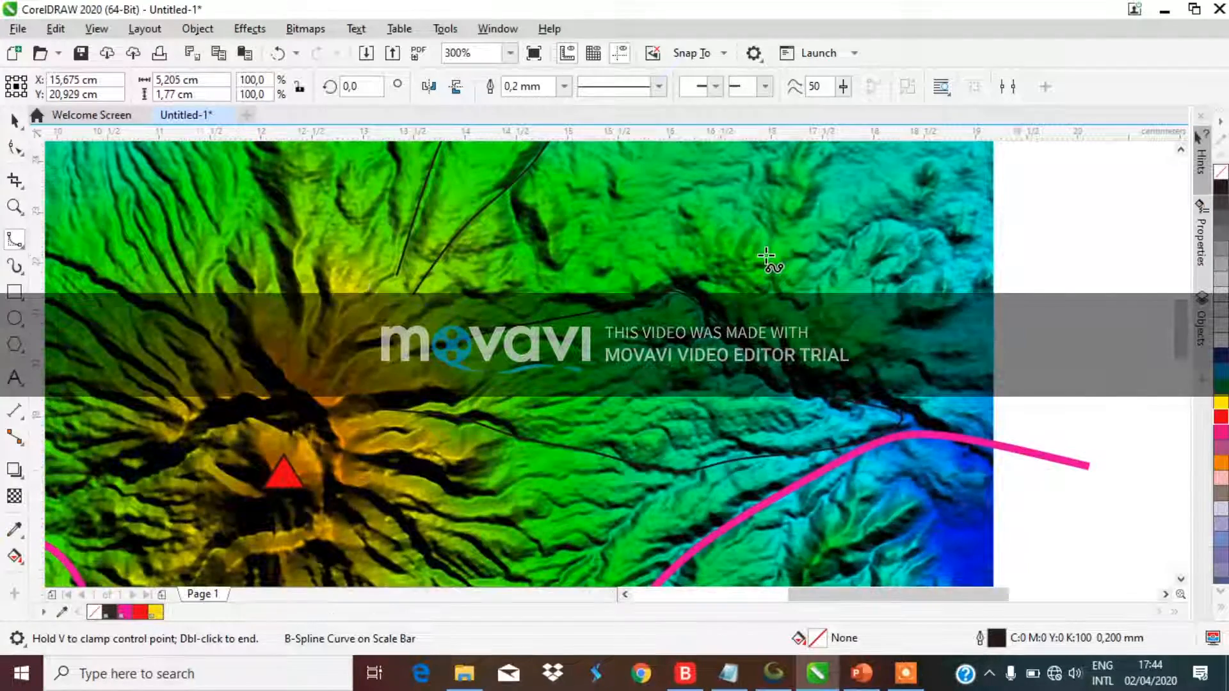
Step: Trace the eastern edge of the northwest flow with a B-Spline about 0.6 by 2.8 cm, from near the summit to the map's north edge
scroll(766, 256, down, 1)
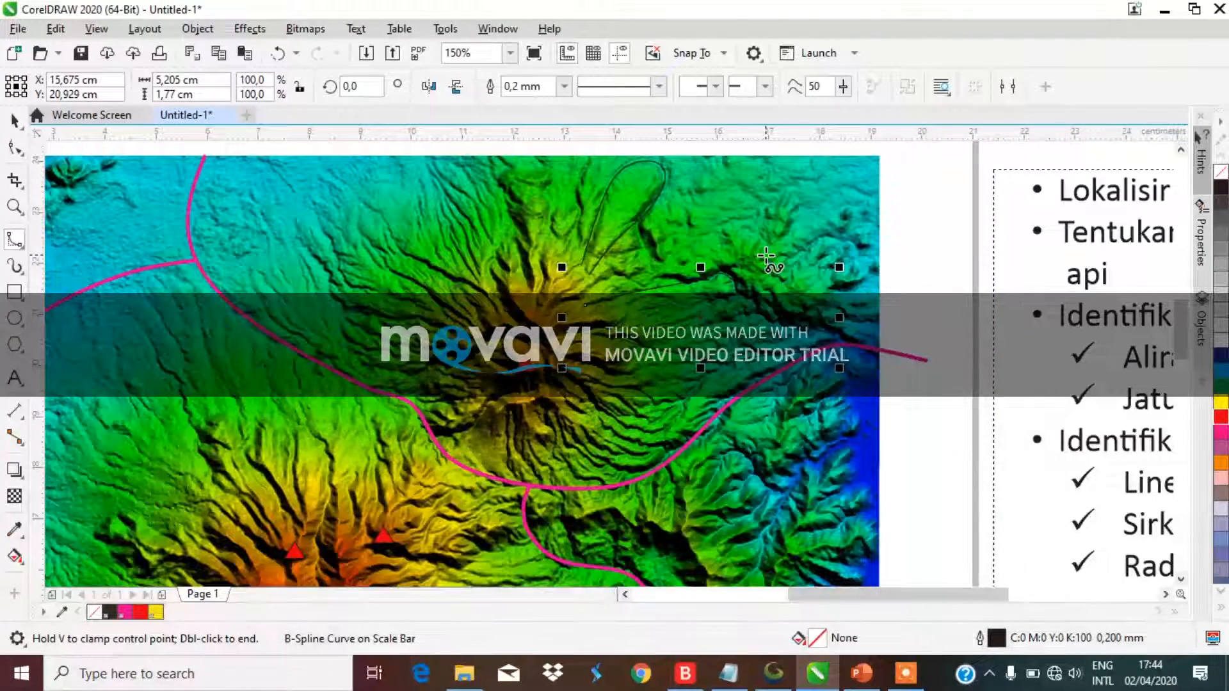
scroll(767, 259, up, 1)
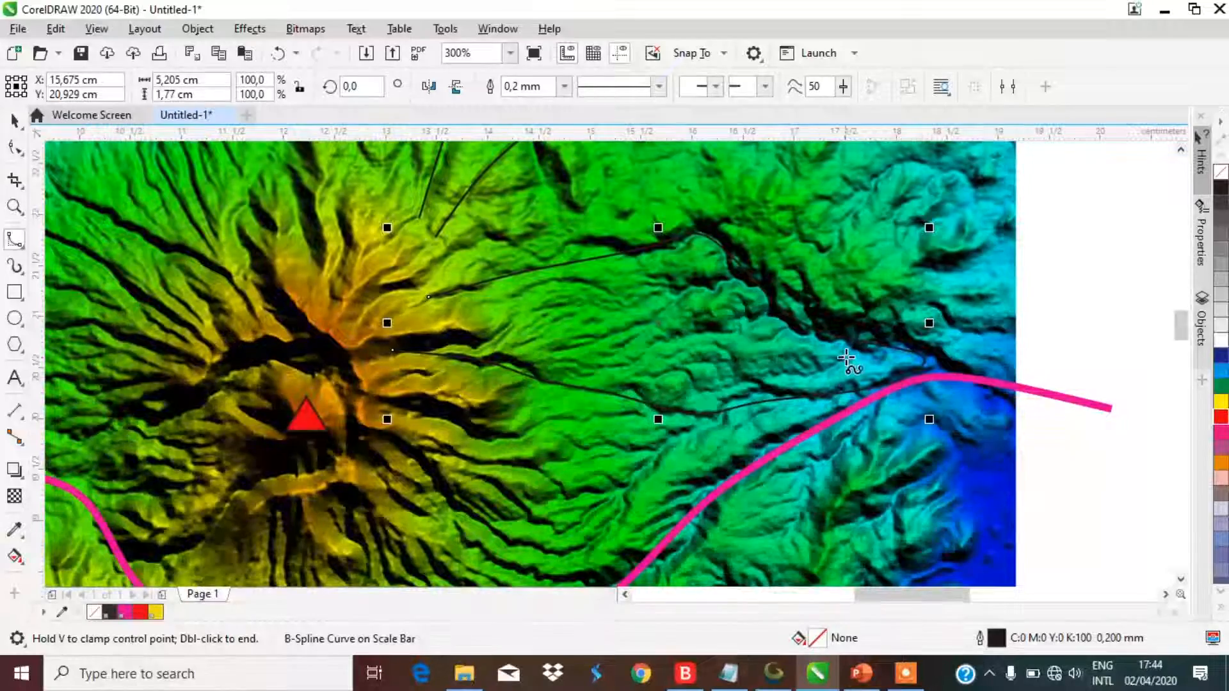
scroll(852, 368, down, 1)
scroll(710, 416, down, 1)
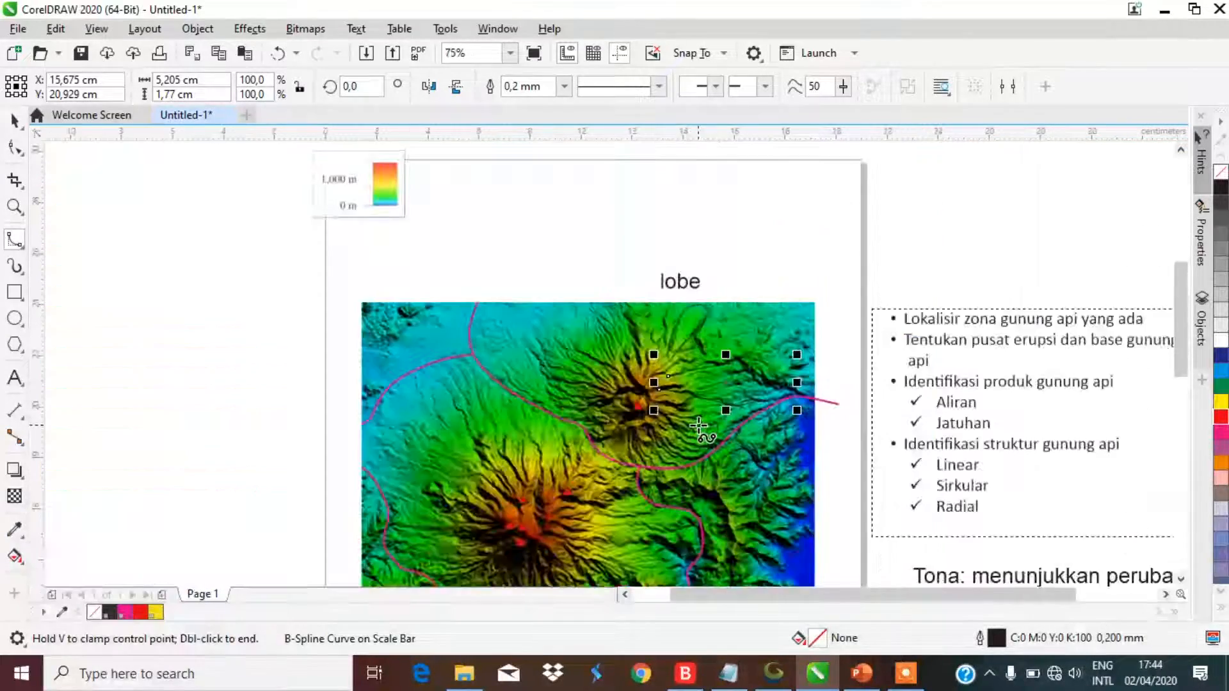
scroll(598, 309, up, 1)
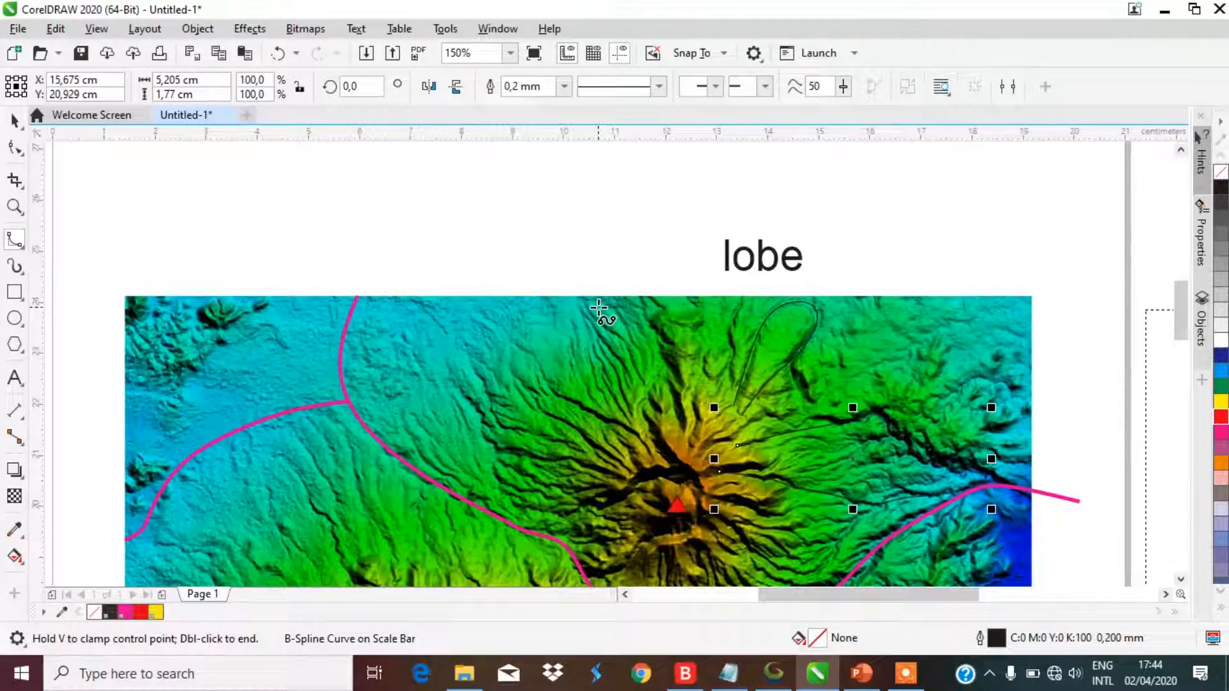
scroll(598, 308, up, 1)
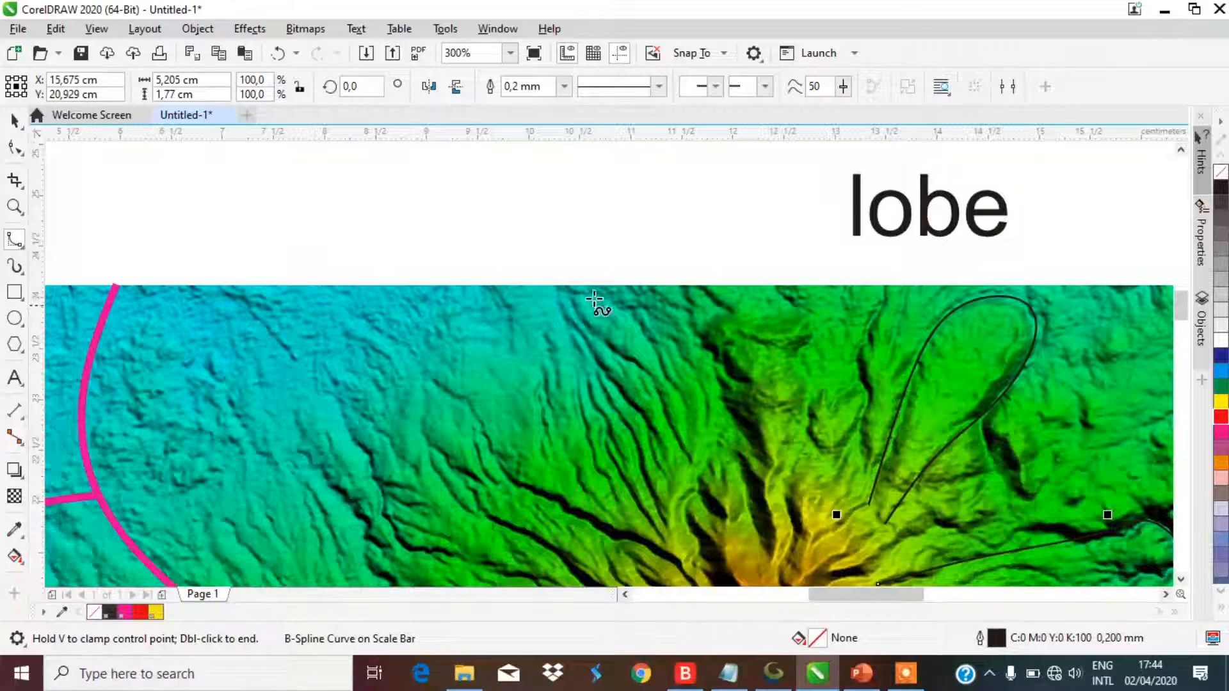
scroll(416, 308, down, 1)
scroll(510, 339, up, 1)
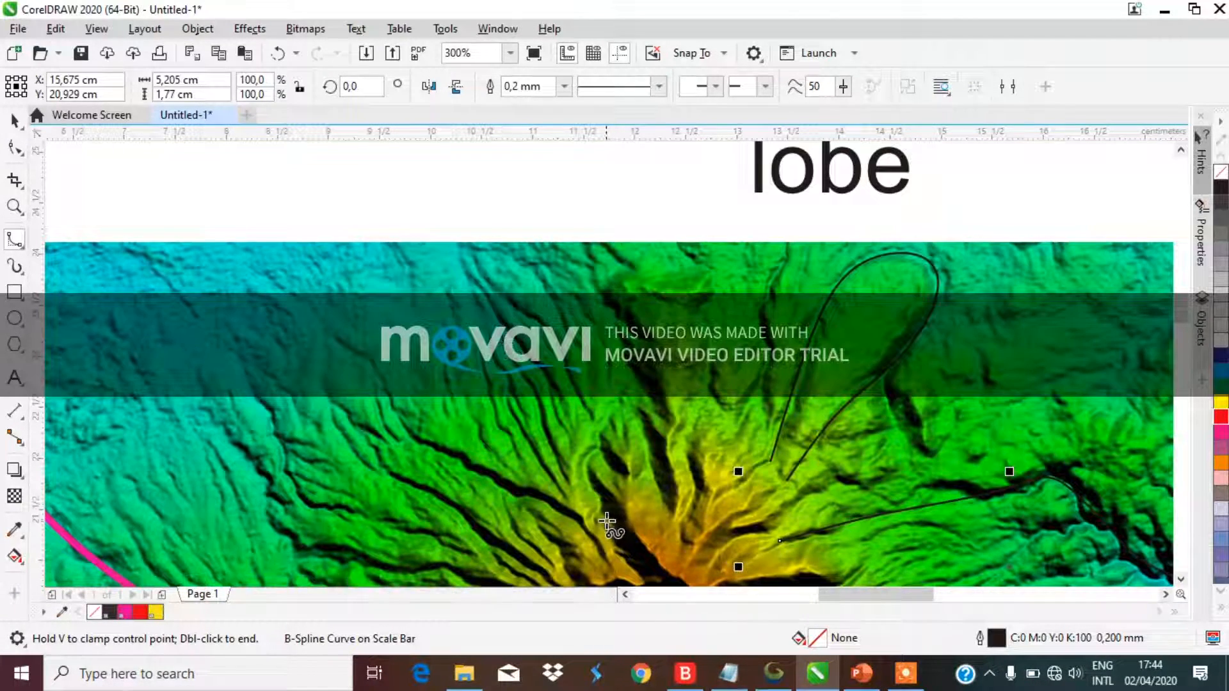
click(607, 520)
click(589, 466)
click(620, 401)
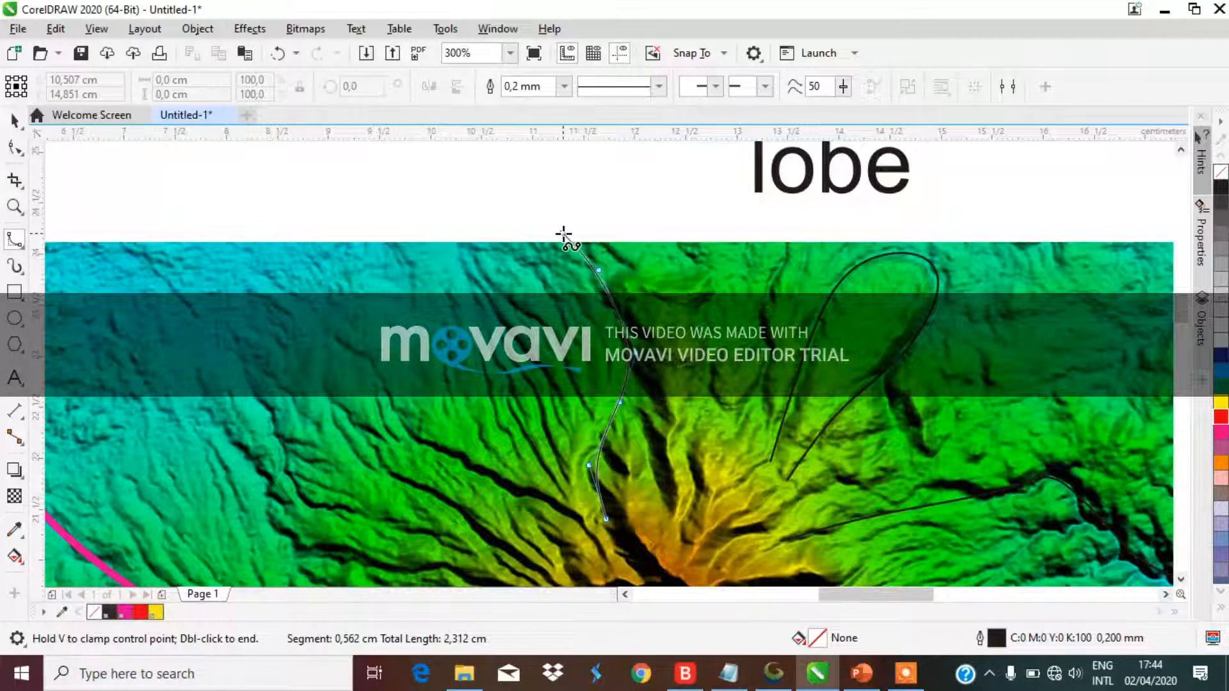
double_click(564, 237)
Step: Extend that curve from its summit end along the dark northwest ridge towards the pink boundary to outline the flow's western edge
click(606, 520)
click(563, 519)
click(533, 496)
click(467, 470)
click(412, 441)
click(376, 379)
click(294, 298)
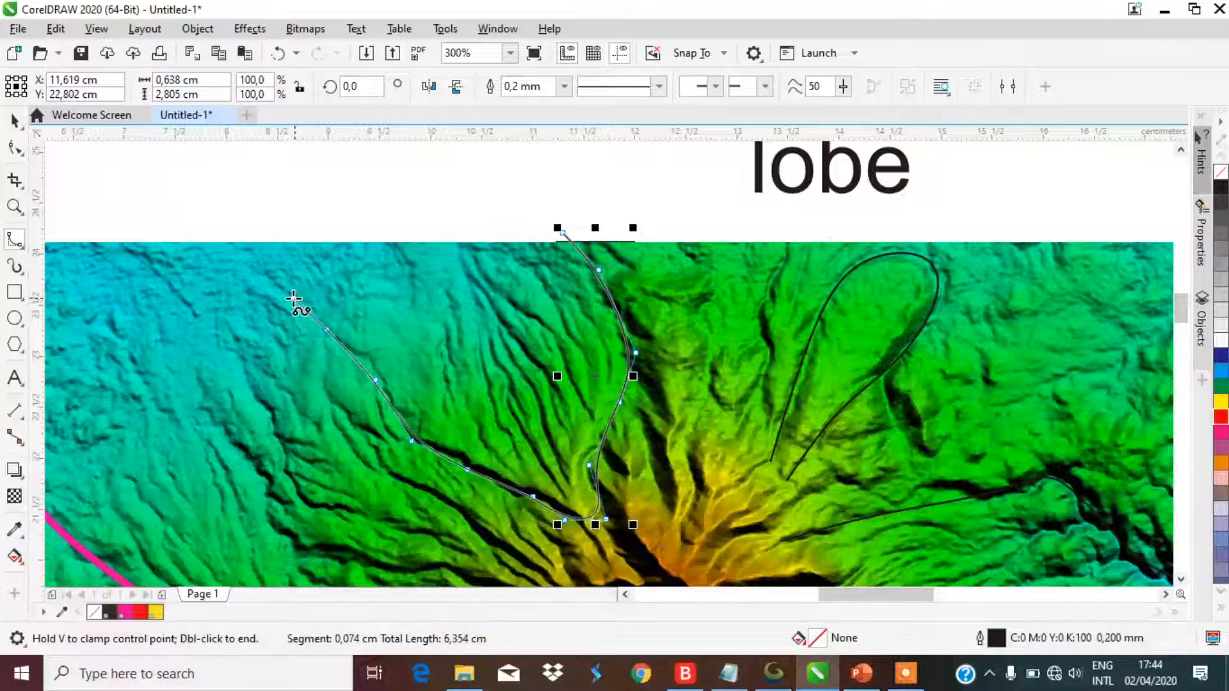
double_click(239, 269)
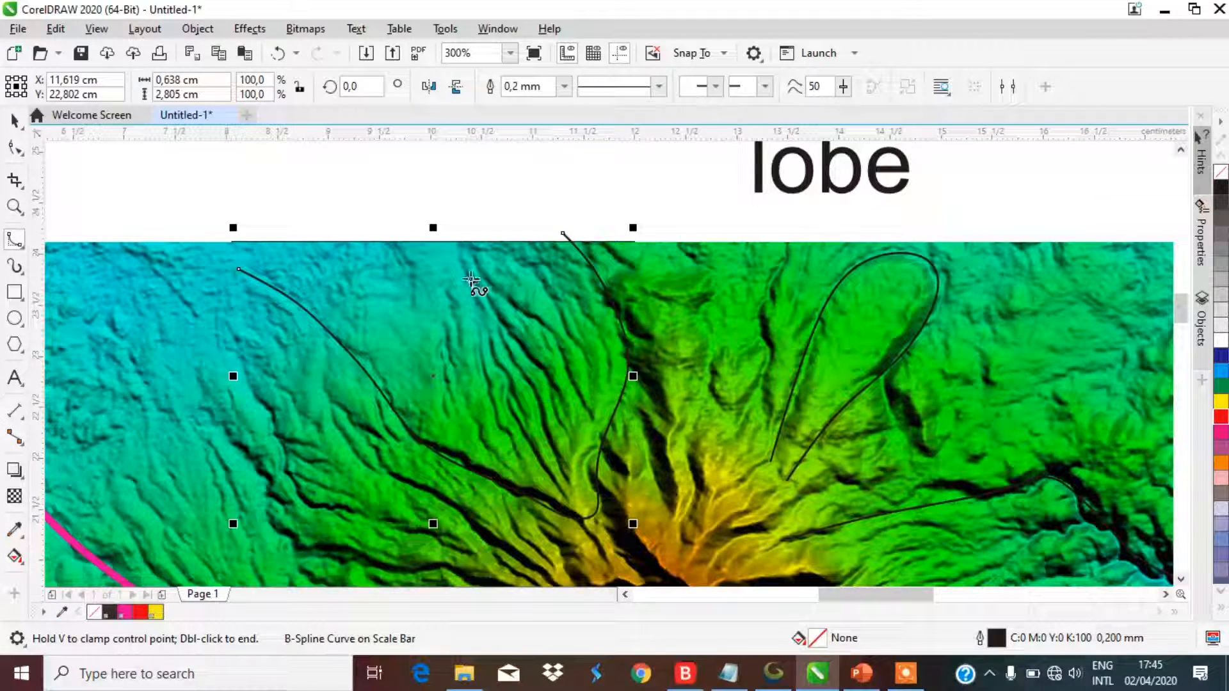
scroll(532, 321, down, 2)
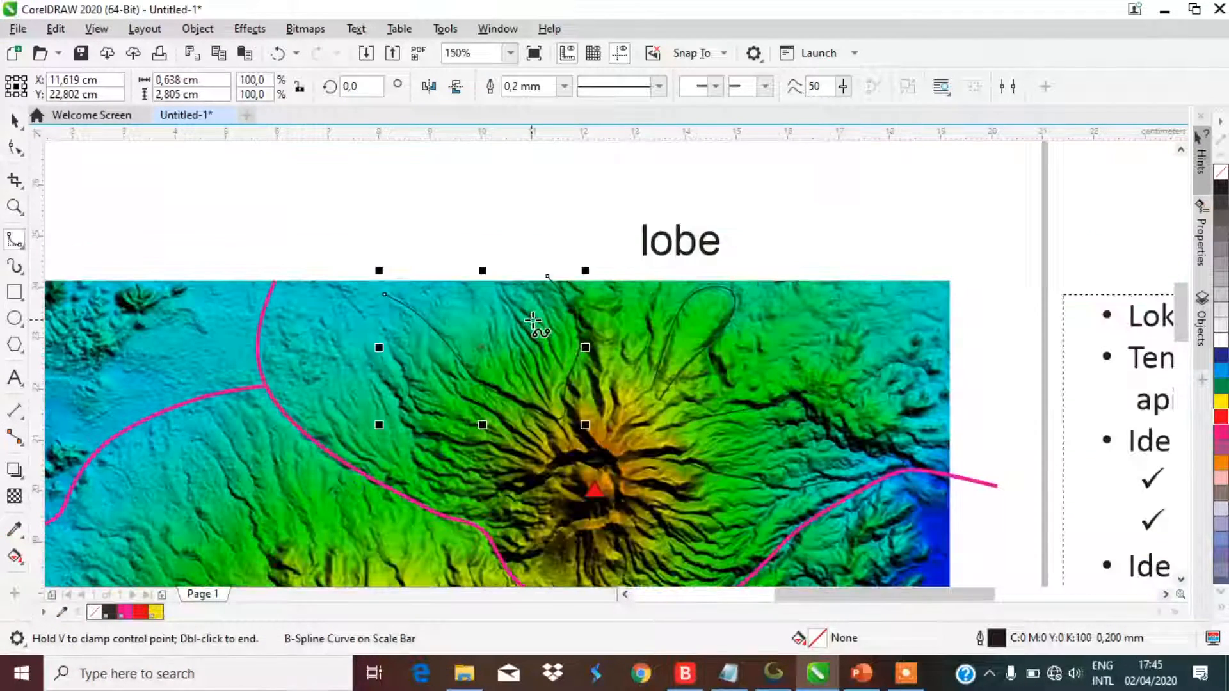
scroll(536, 499, up, 2)
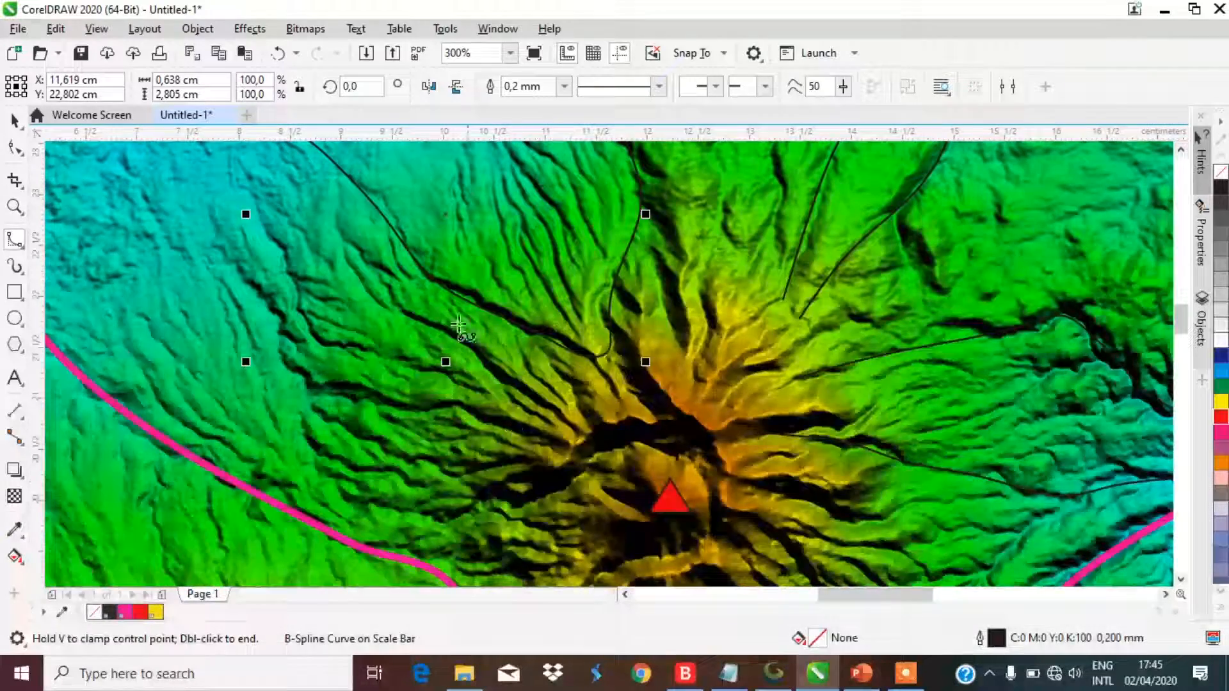
scroll(449, 265, down, 2)
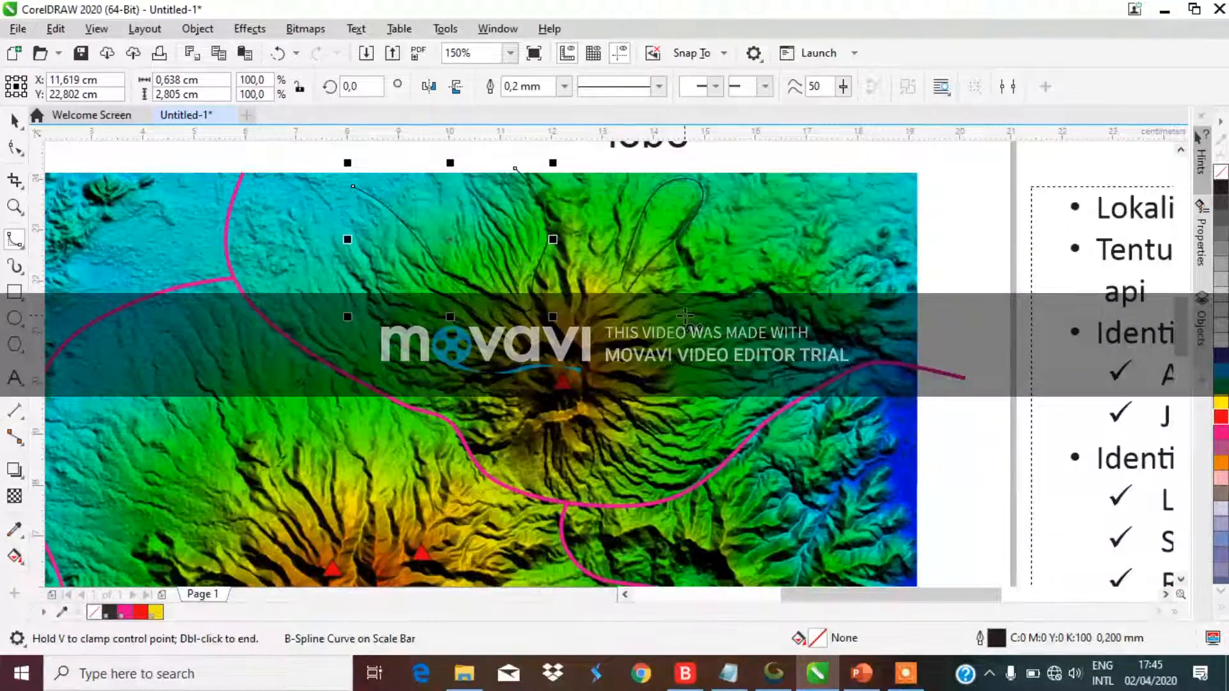
Step: Examine the northern and southern volcanoes' flanks, comparing overview and close-up, for further lobes and flow deposits
scroll(706, 263, down, 2)
scroll(700, 269, up, 2)
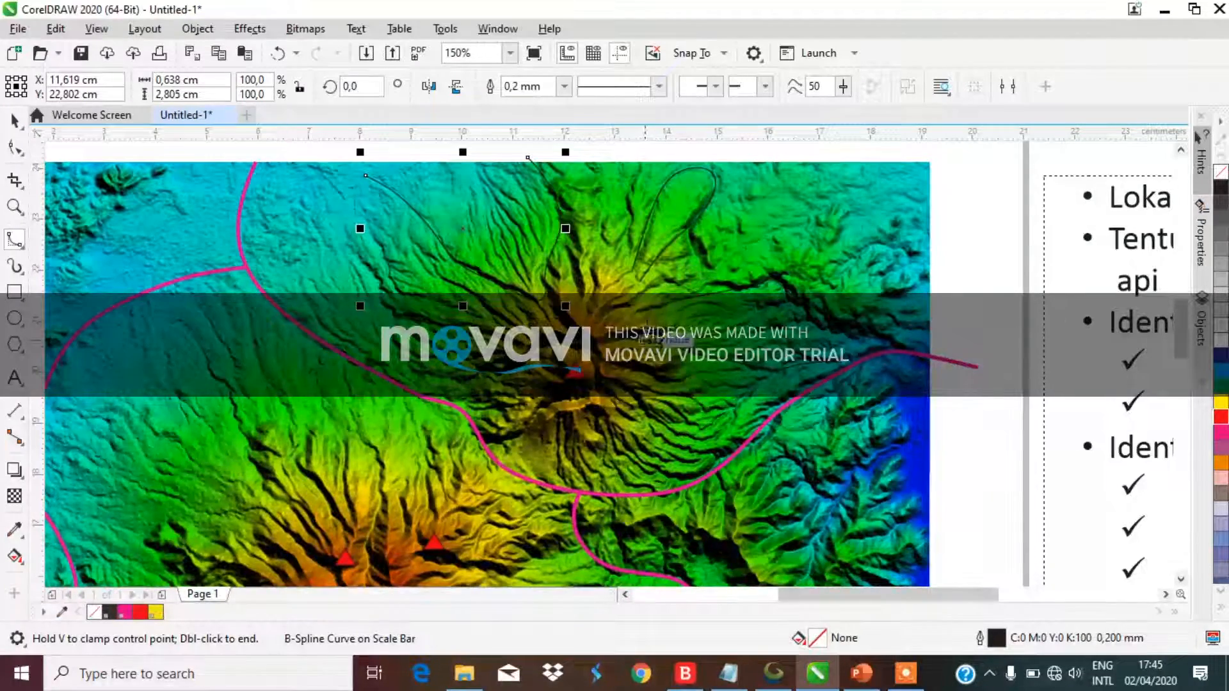
scroll(776, 300, down, 2)
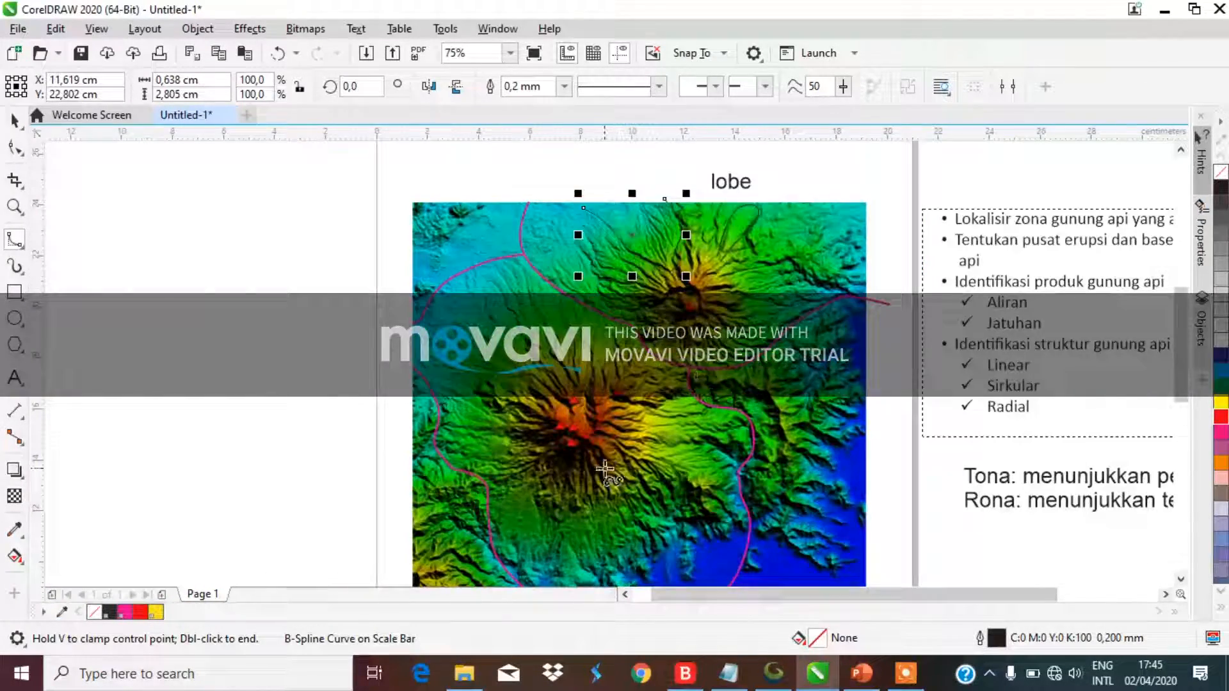
scroll(605, 470, up, 2)
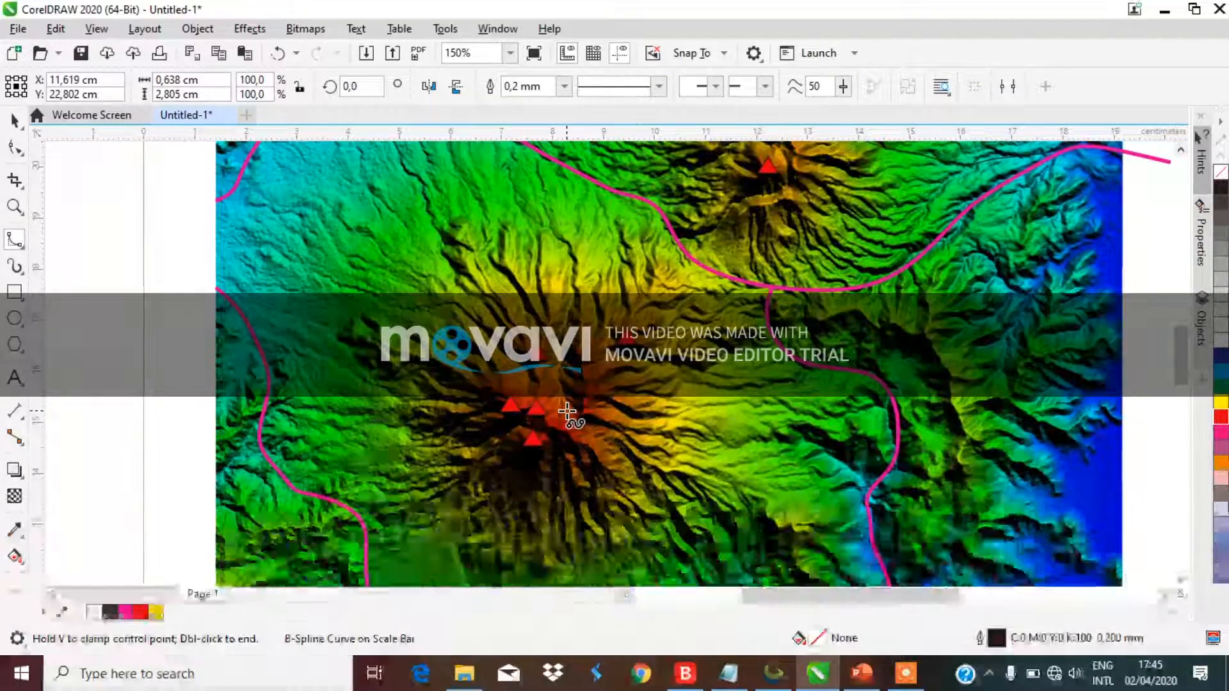
scroll(568, 413, up, 1)
scroll(567, 412, down, 1)
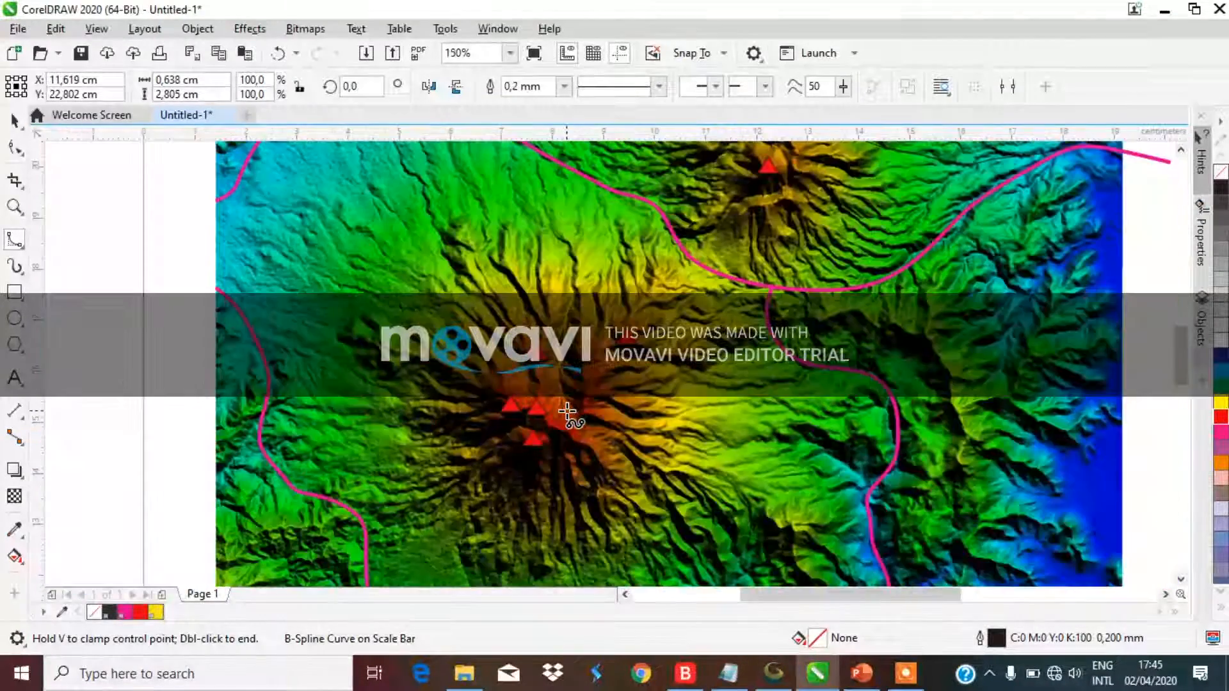
scroll(568, 413, down, 1)
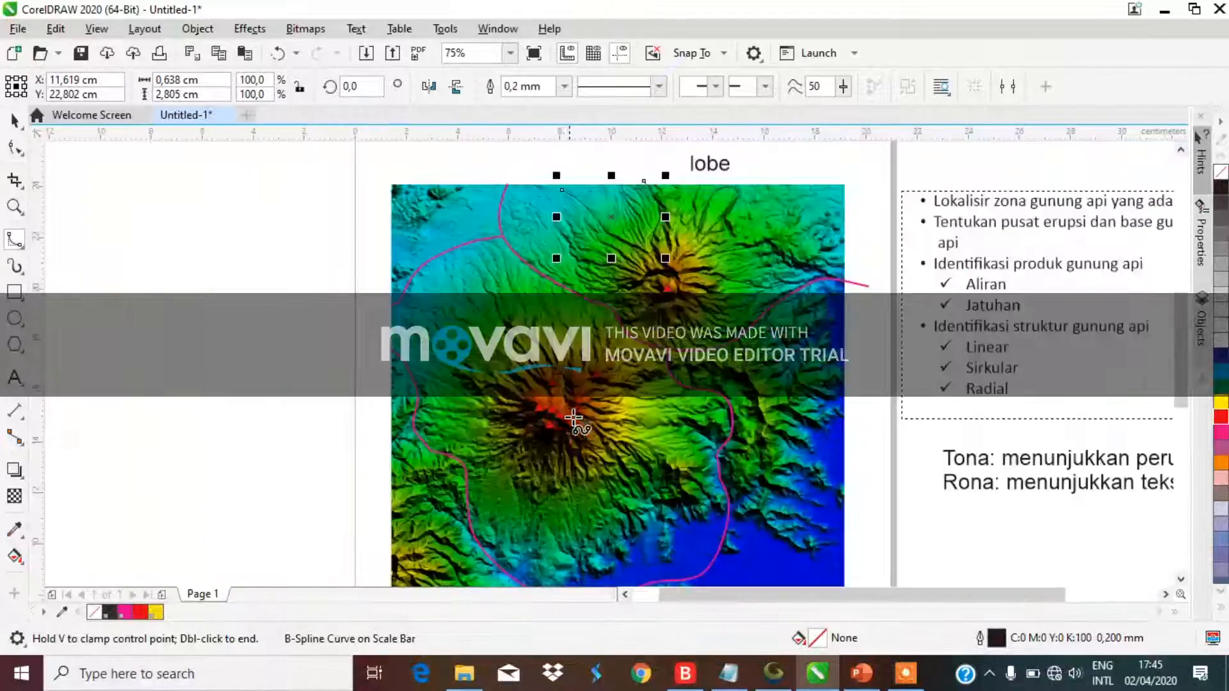
scroll(639, 481, up, 1)
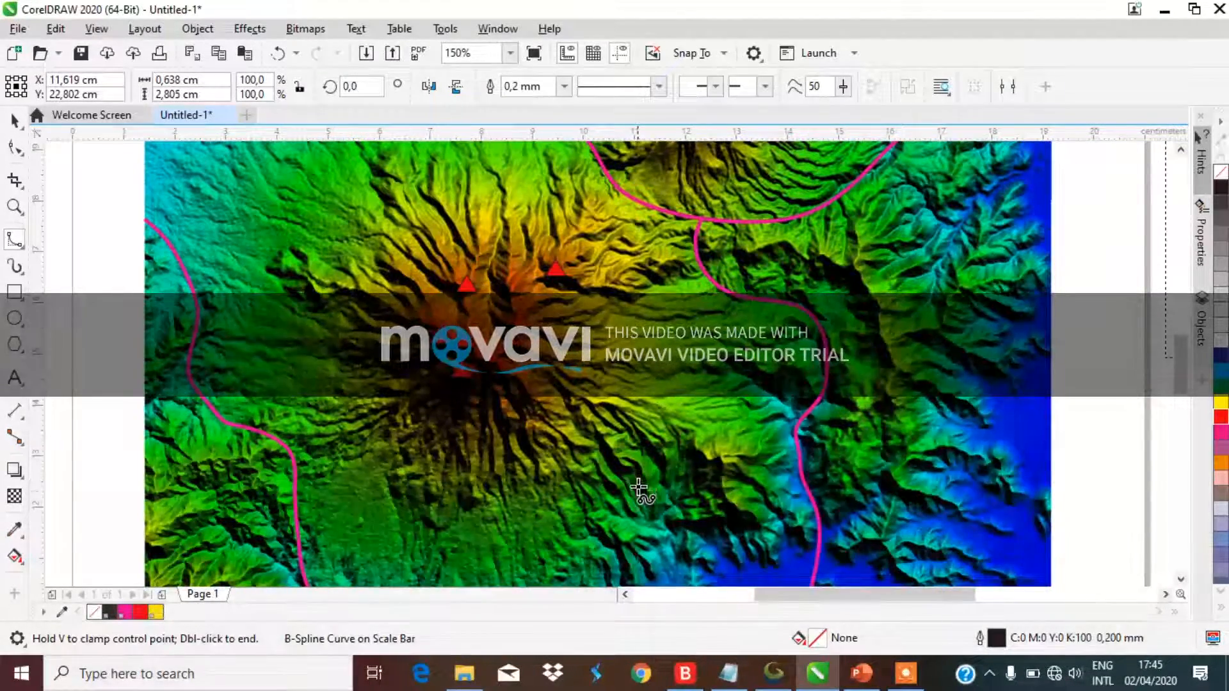
scroll(637, 495, down, 1)
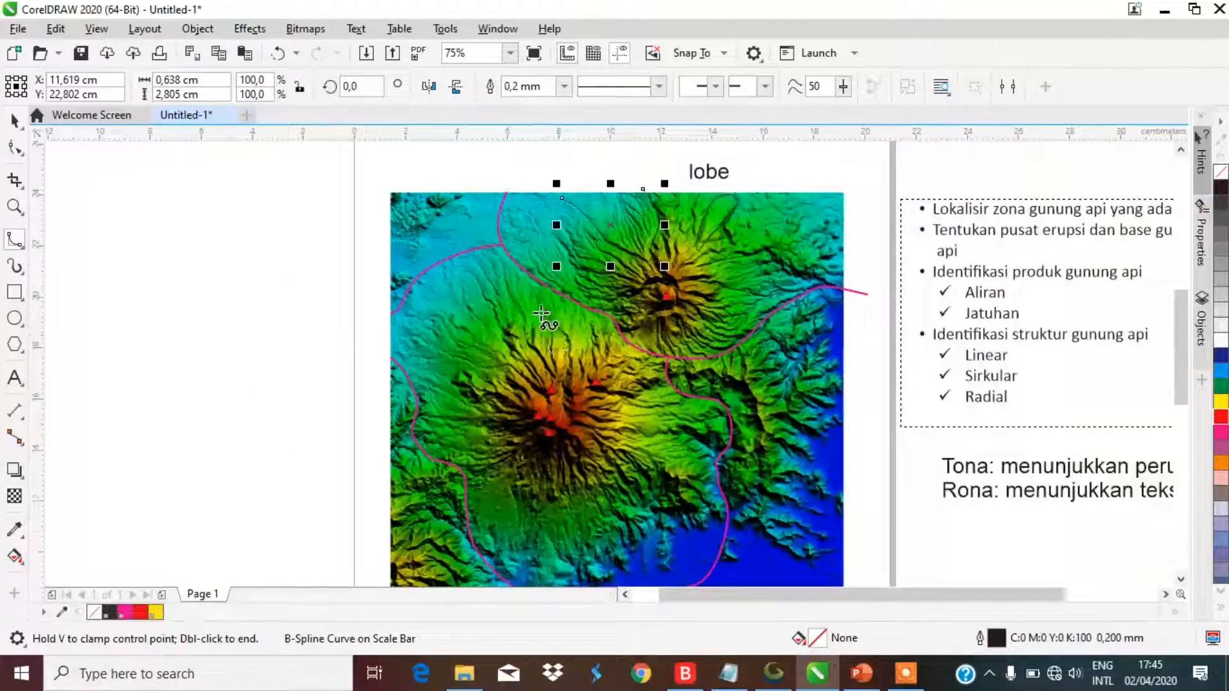
Step: Outline the rounded lobe on the southern volcano's northwest flank with an open B-Spline curve about 1.5 cm wide and 1.9 cm high
scroll(544, 336, up, 1)
scroll(533, 480, up, 1)
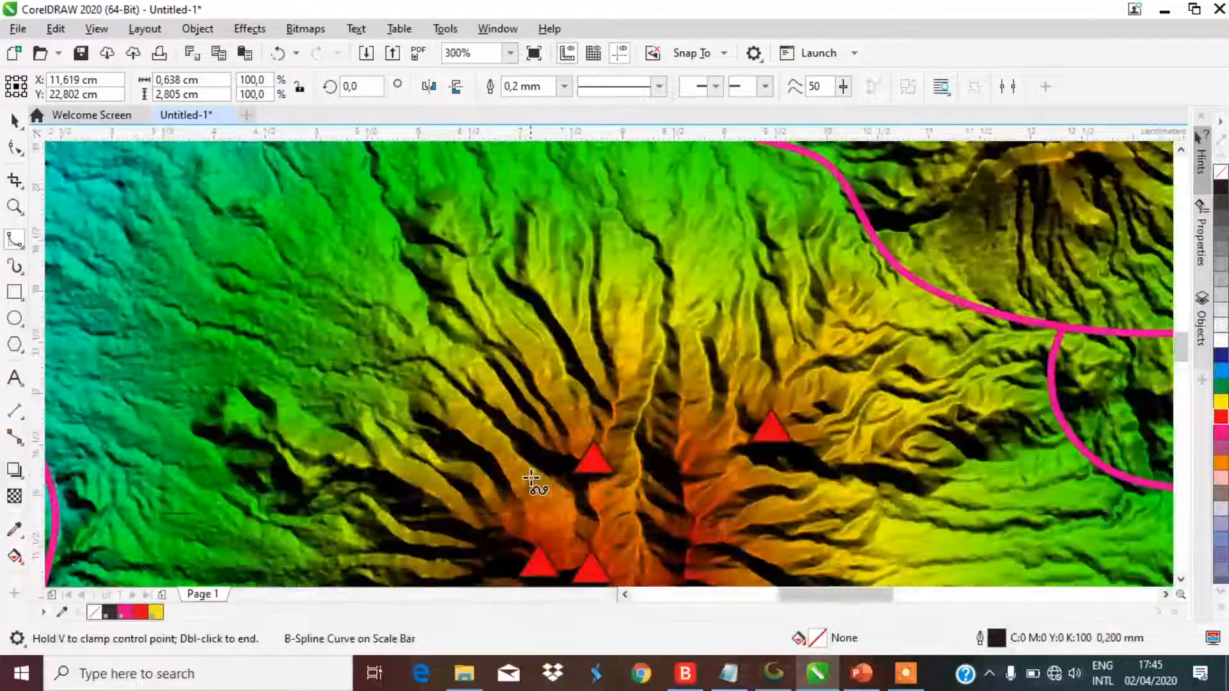
click(517, 375)
click(457, 351)
click(416, 313)
click(392, 237)
click(398, 190)
click(453, 169)
click(483, 214)
click(494, 274)
double_click(551, 346)
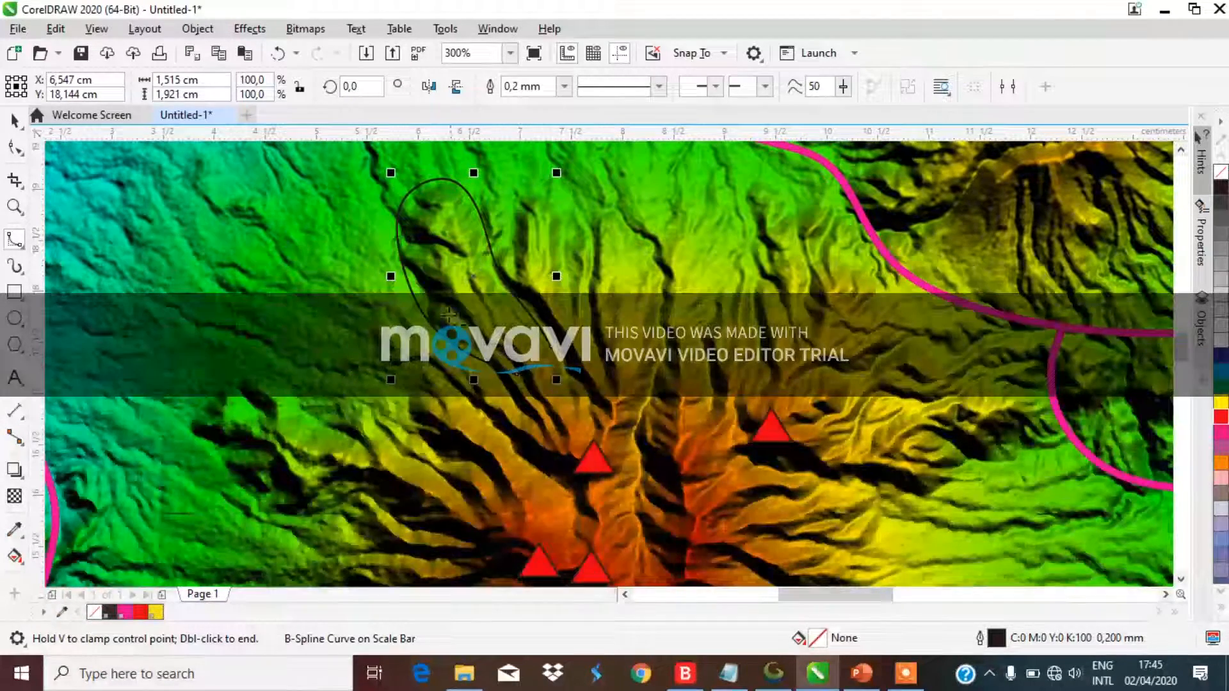
Step: Outline the lobe on the southern volcano's west-northwest flank with an open B-Spline curve about 2.8 cm wide and 1.6 cm high
click(473, 503)
click(391, 430)
click(340, 392)
click(242, 366)
click(166, 407)
click(213, 487)
click(293, 519)
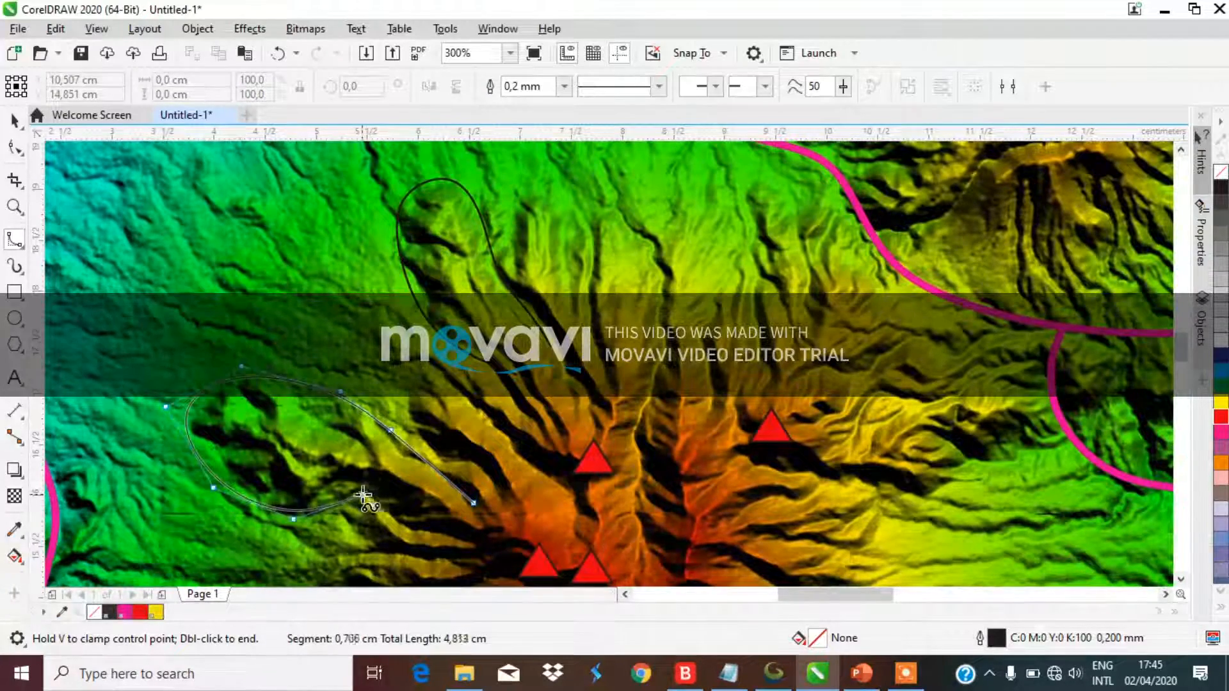
double_click(453, 539)
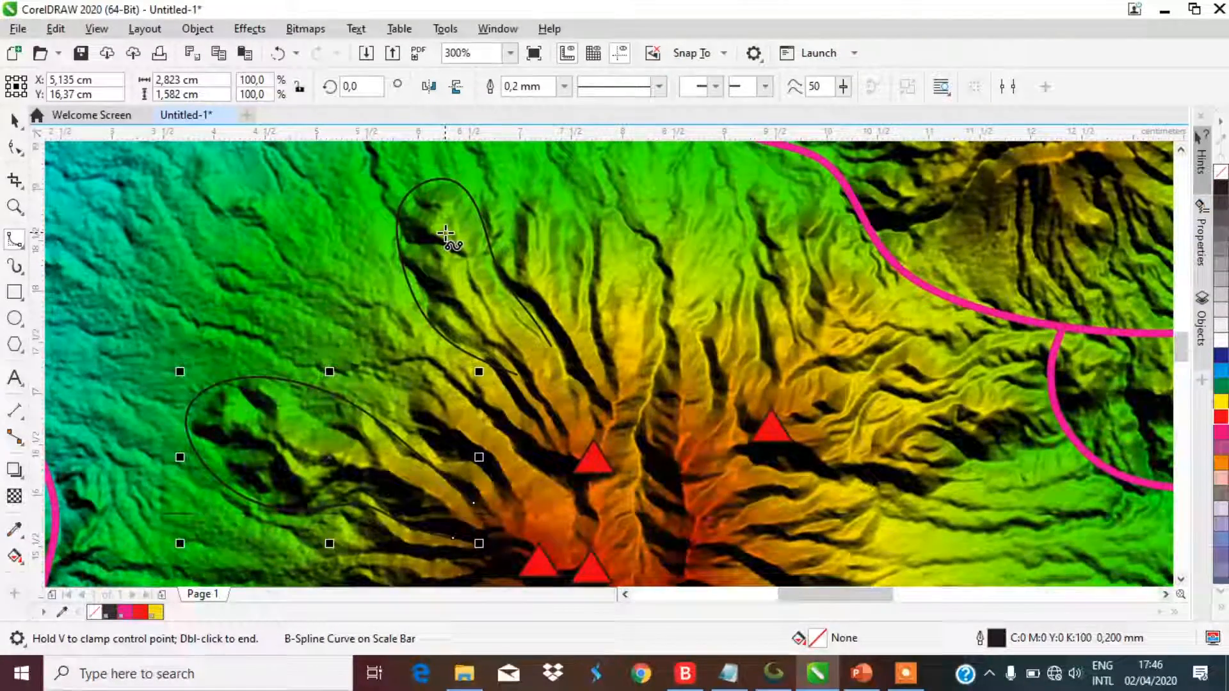
Step: Trace a B-Spline flow edge about 5.2 by 2.2 cm from between the southern volcano's two lobes to the map's west edge
scroll(430, 282, down, 1)
scroll(480, 356, down, 1)
scroll(483, 365, up, 1)
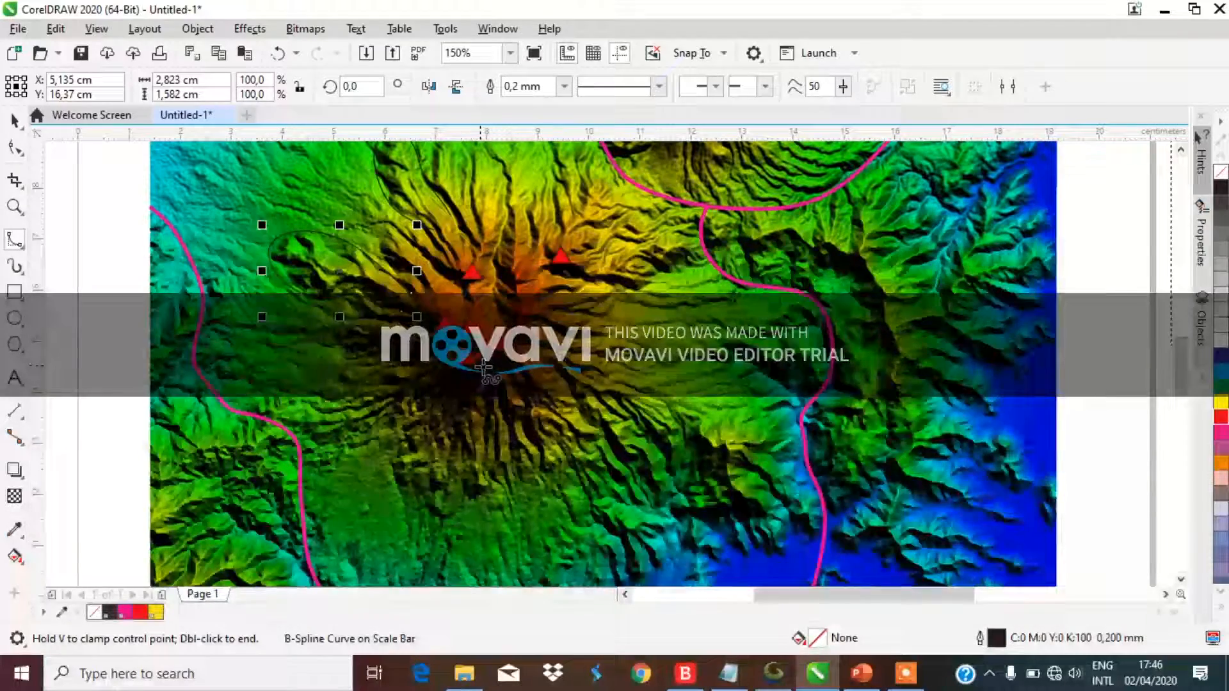
scroll(482, 399, down, 2)
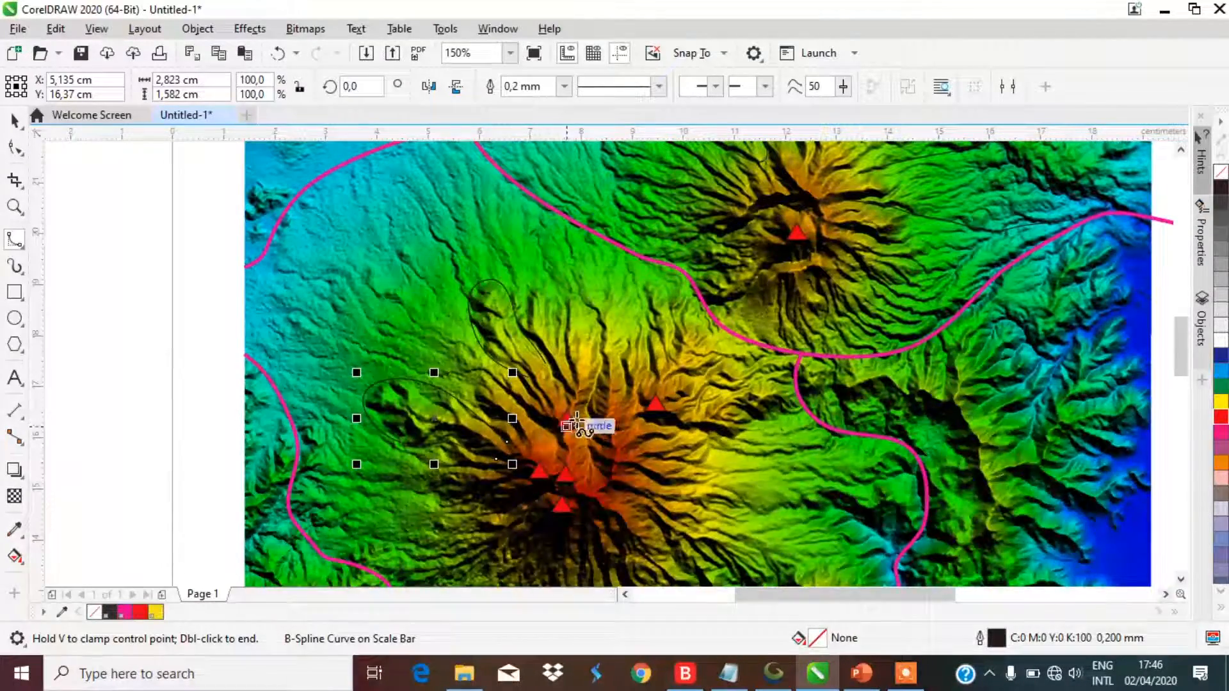
click(510, 397)
click(474, 369)
click(436, 376)
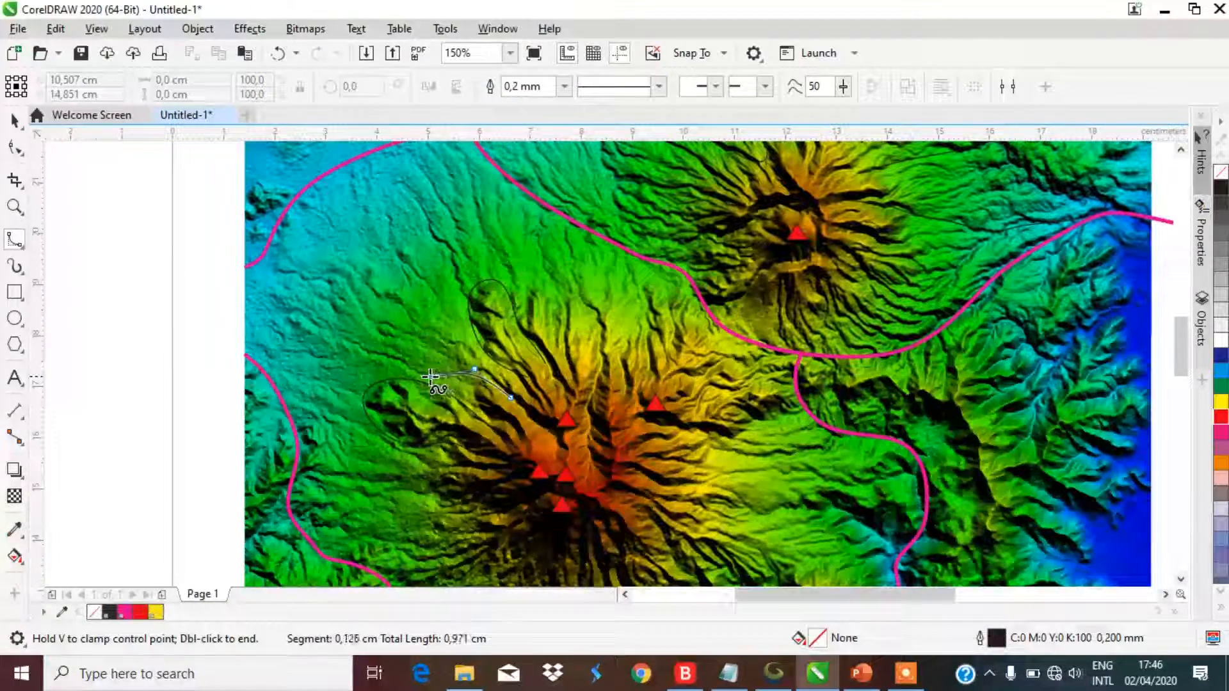
click(397, 363)
click(347, 350)
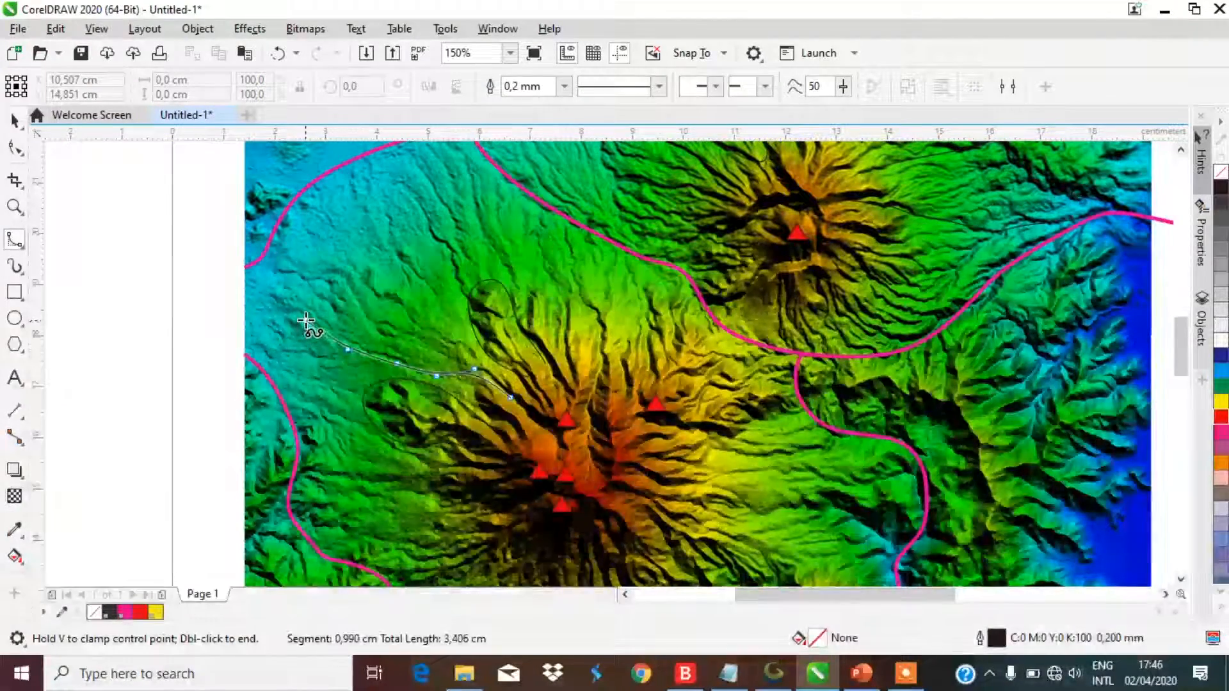
click(304, 318)
click(268, 301)
double_click(245, 286)
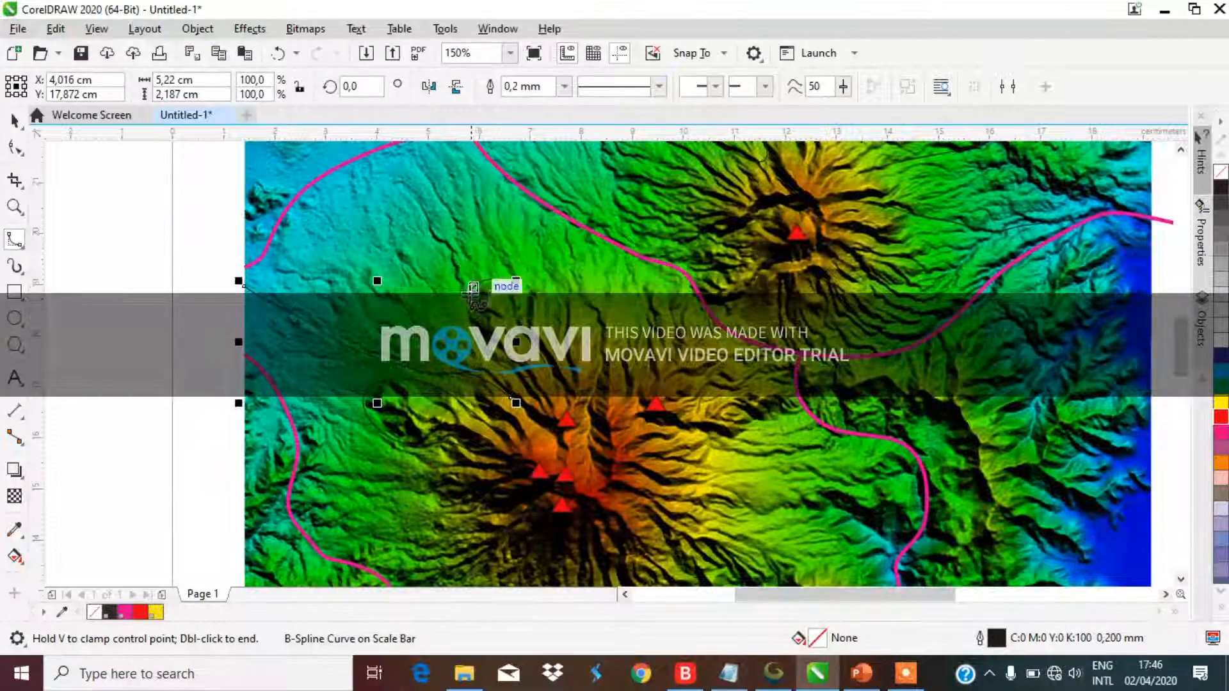
Step: Trace the flow's opposite edge with a B-Spline about 1.7 by 2.8 cm, from the southern volcano's northwest lobe to the pink boundary
click(467, 297)
click(454, 274)
click(441, 239)
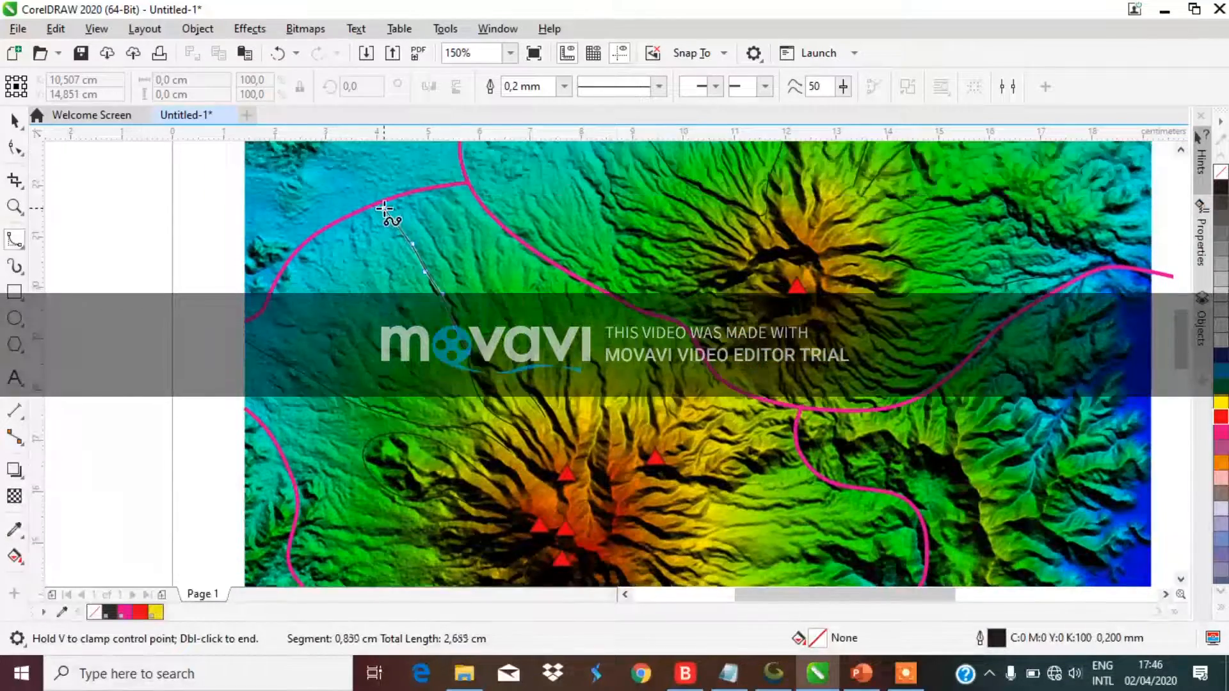
double_click(384, 208)
Step: Examine the southern volcano's southern and southeastern slopes and its northwest flow, comparing overview and close-up
scroll(428, 269, down, 2)
scroll(433, 294, up, 2)
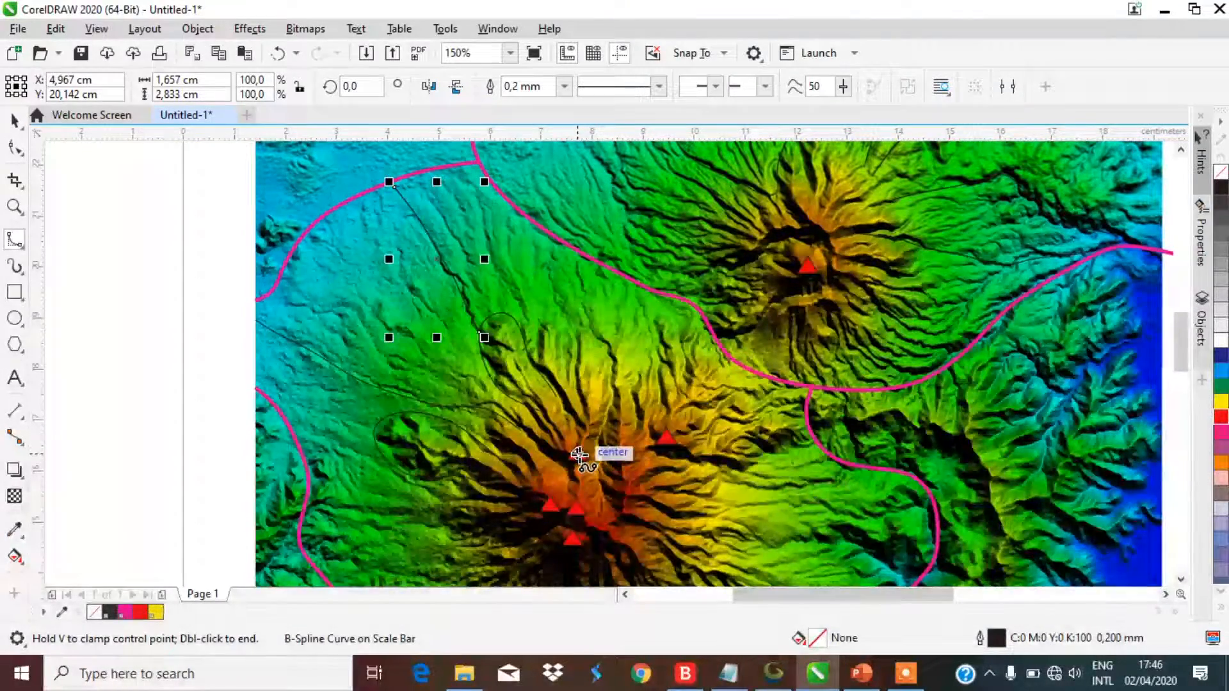
scroll(539, 233, down, 2)
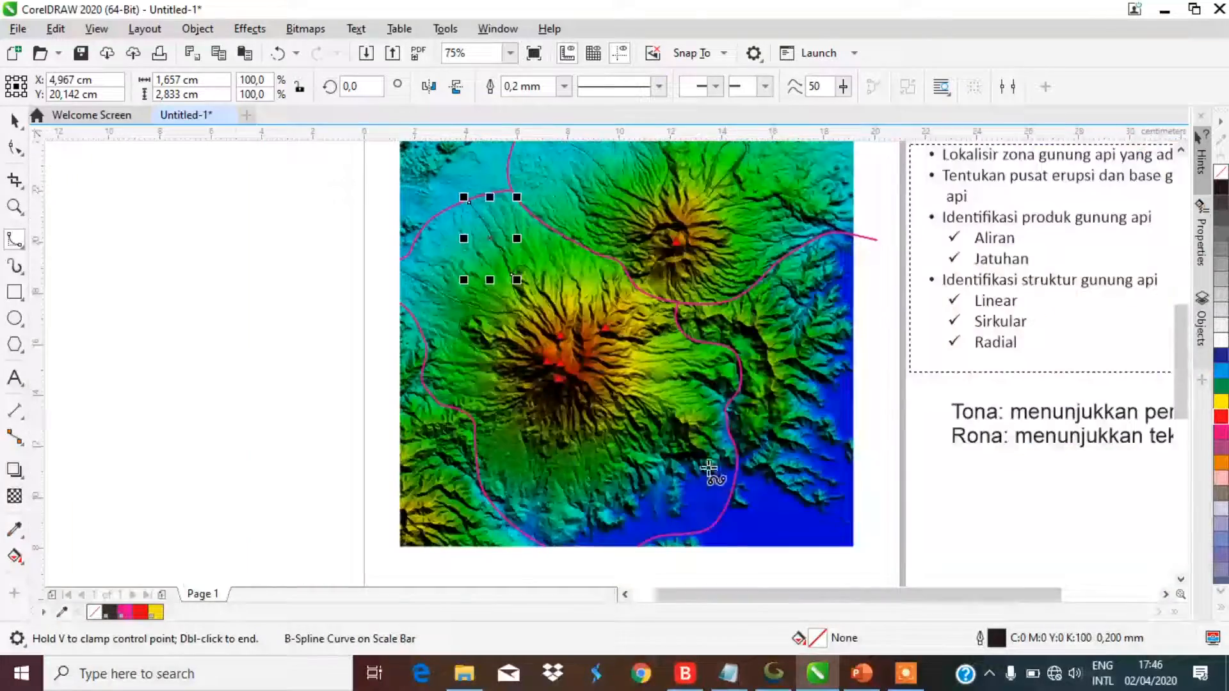
scroll(686, 440, up, 2)
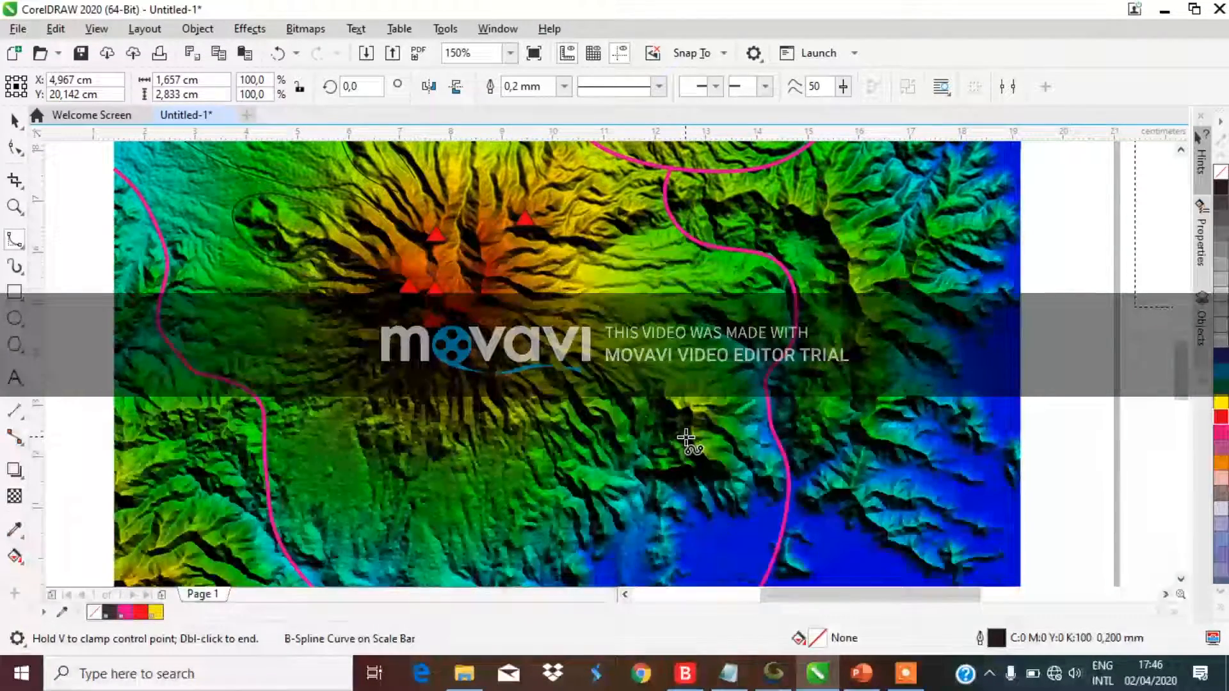
scroll(685, 437, down, 1)
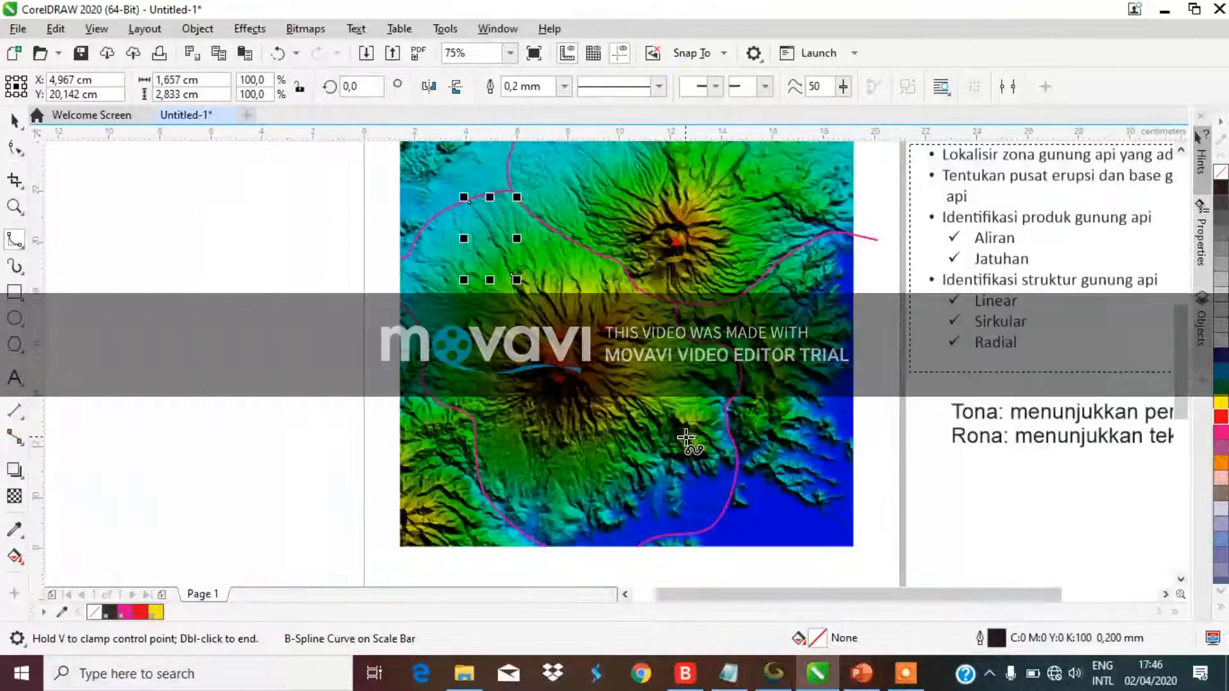
scroll(557, 507, up, 1)
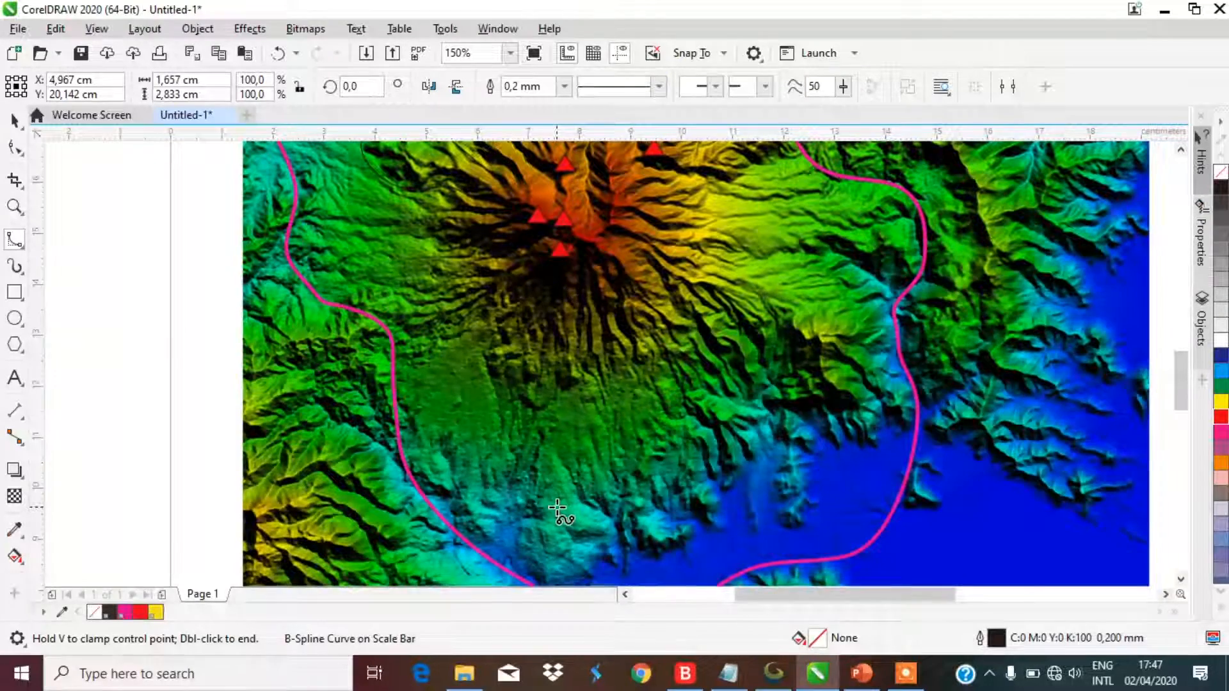
scroll(557, 509, down, 2)
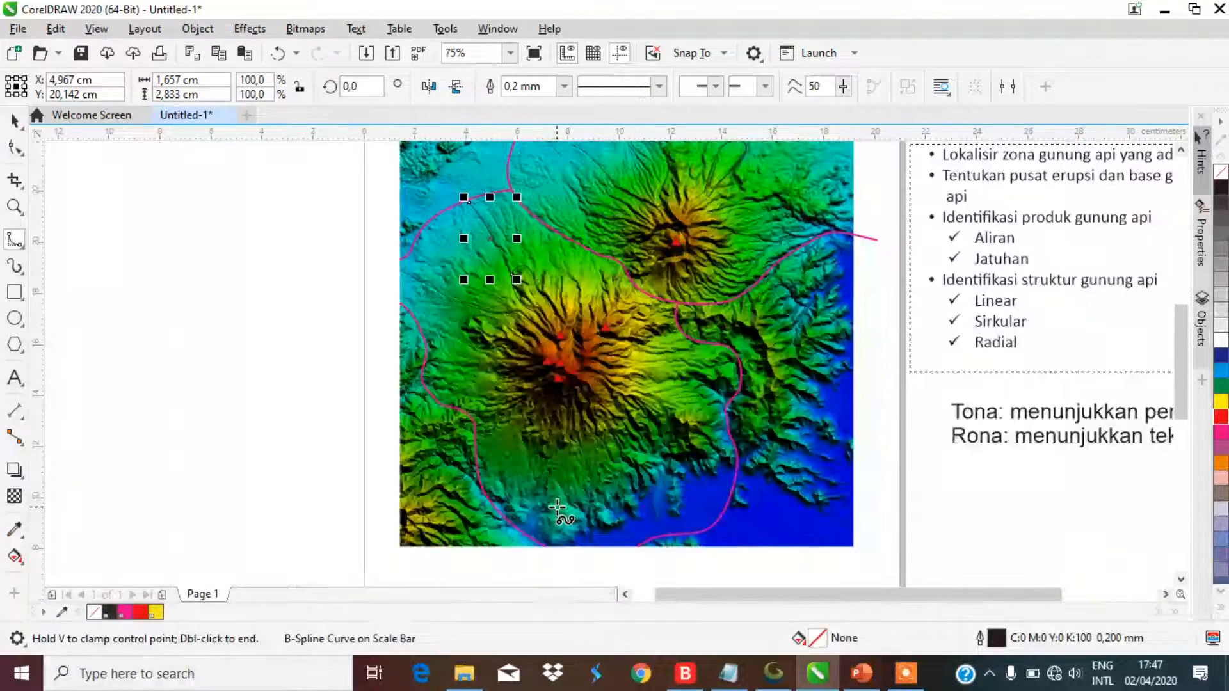
scroll(557, 509, up, 2)
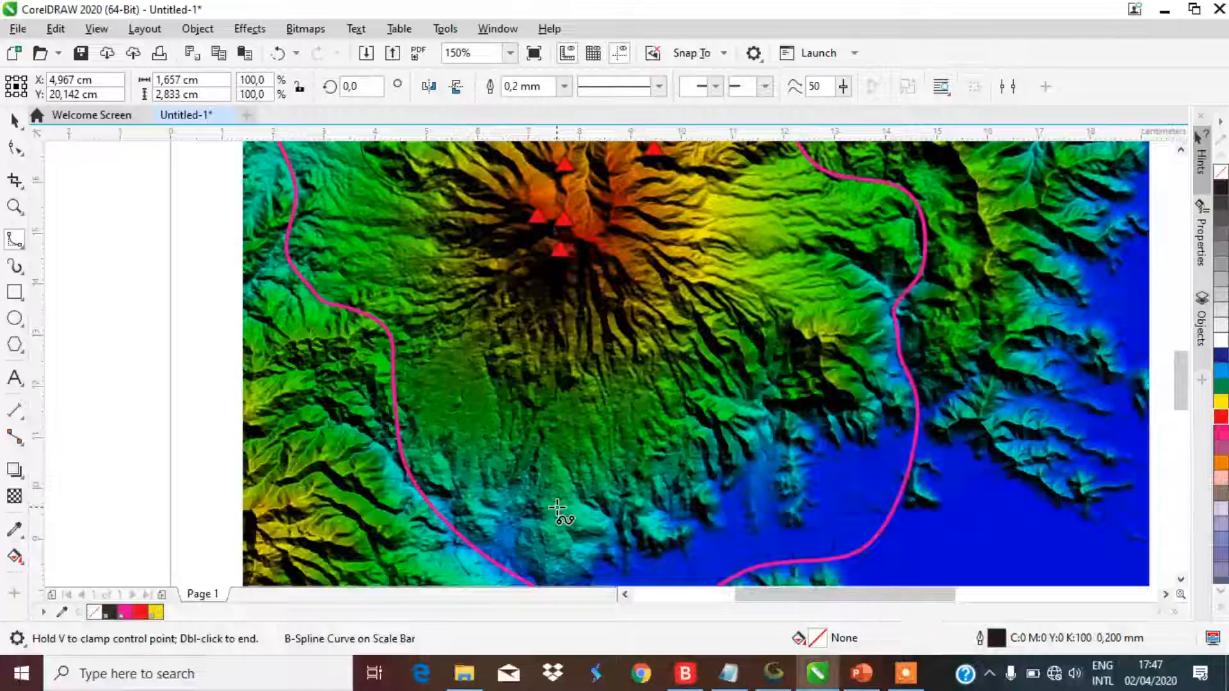
scroll(557, 509, down, 2)
scroll(458, 189, up, 2)
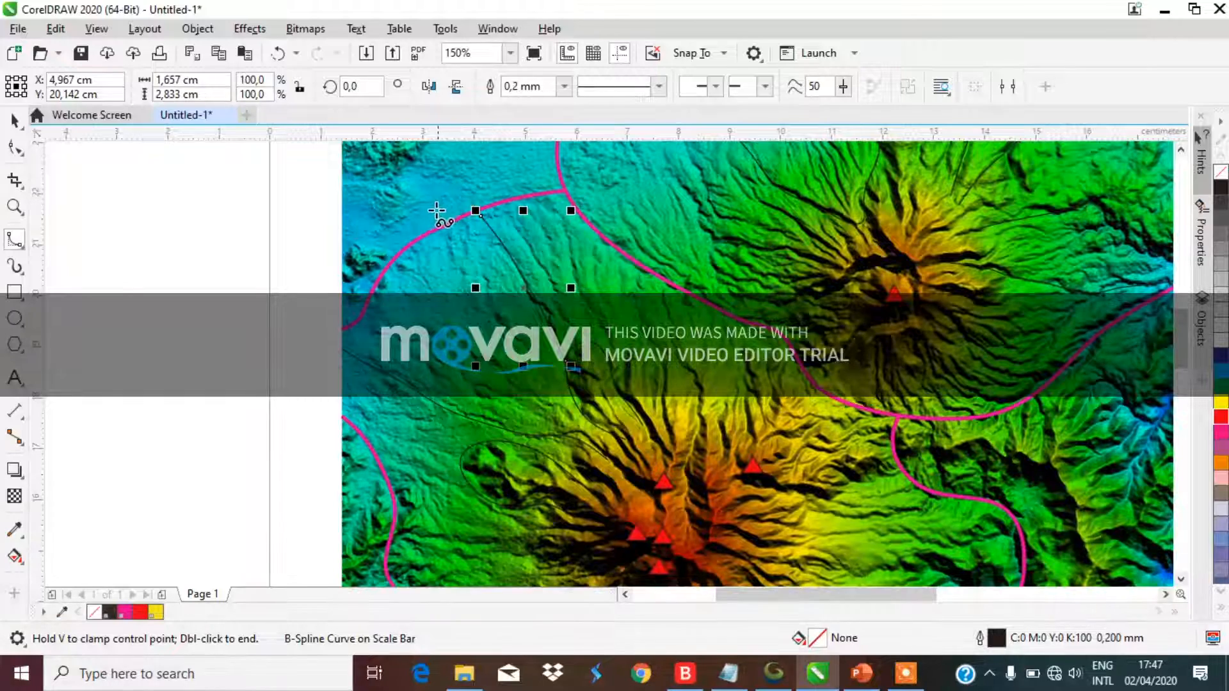
scroll(425, 252, down, 2)
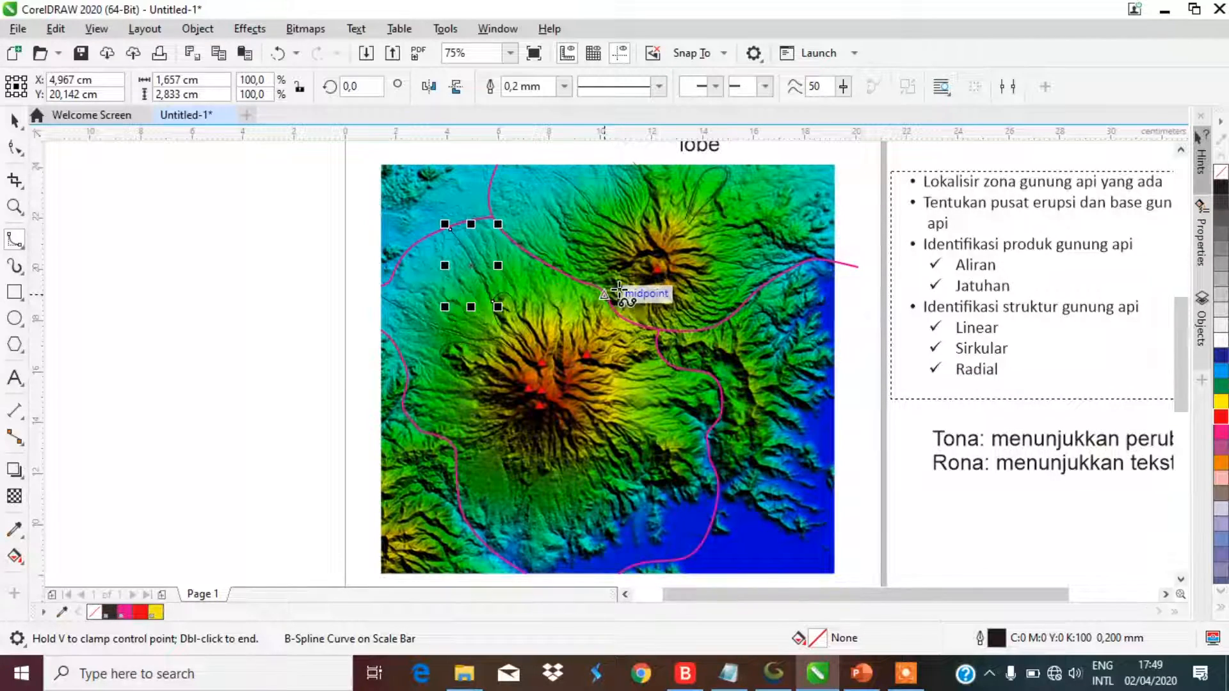
Step: Draw a B-Spline about 8 by 6.1 cm southeast from the map's northwest area, along the pink boundary between both volcanoes, to its southern junction
click(14, 120)
scroll(587, 232, up, 2)
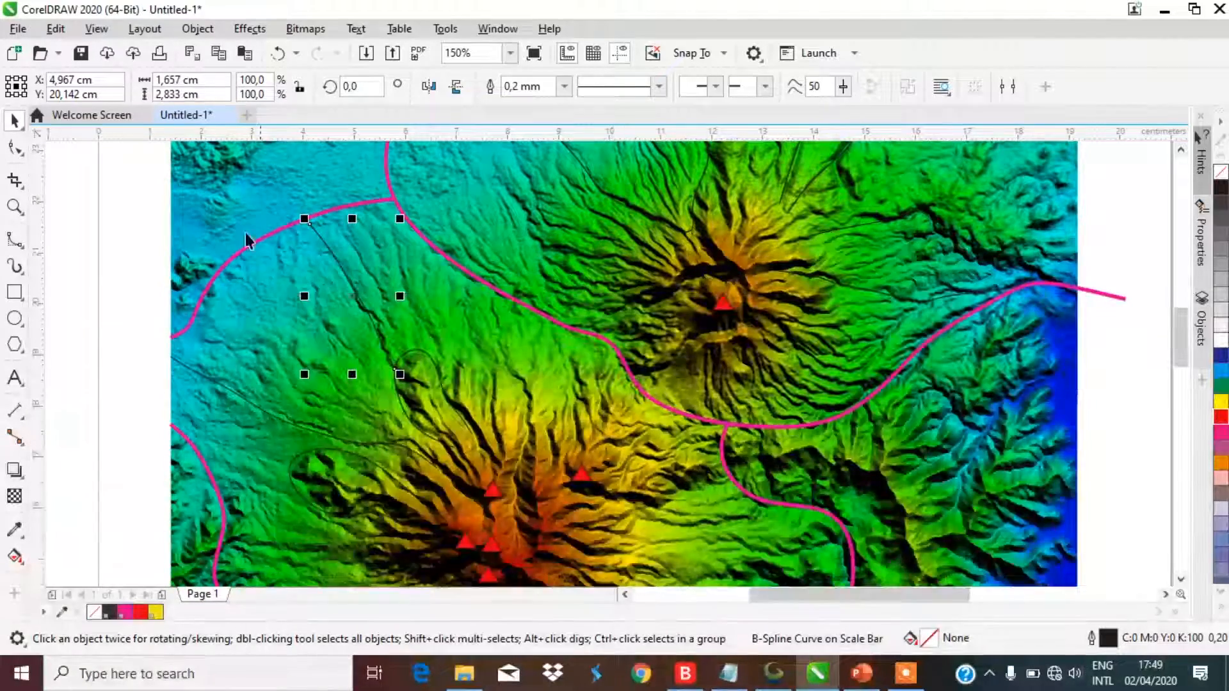
click(14, 240)
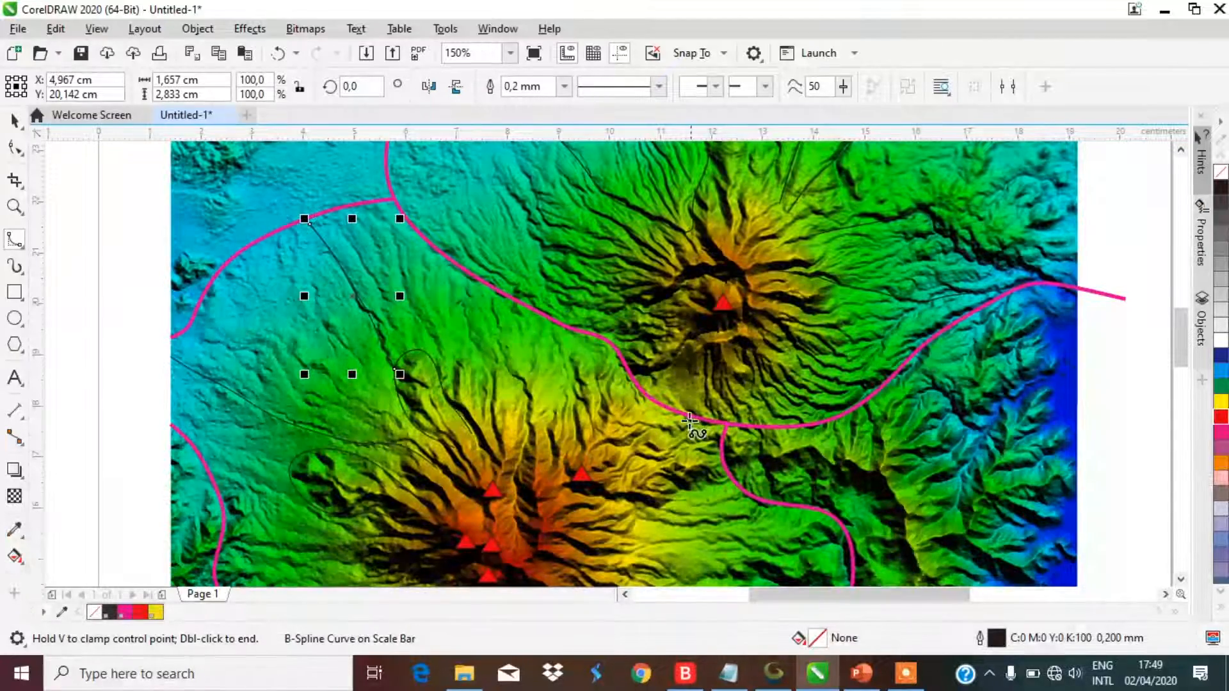
drag(491, 229, 543, 343)
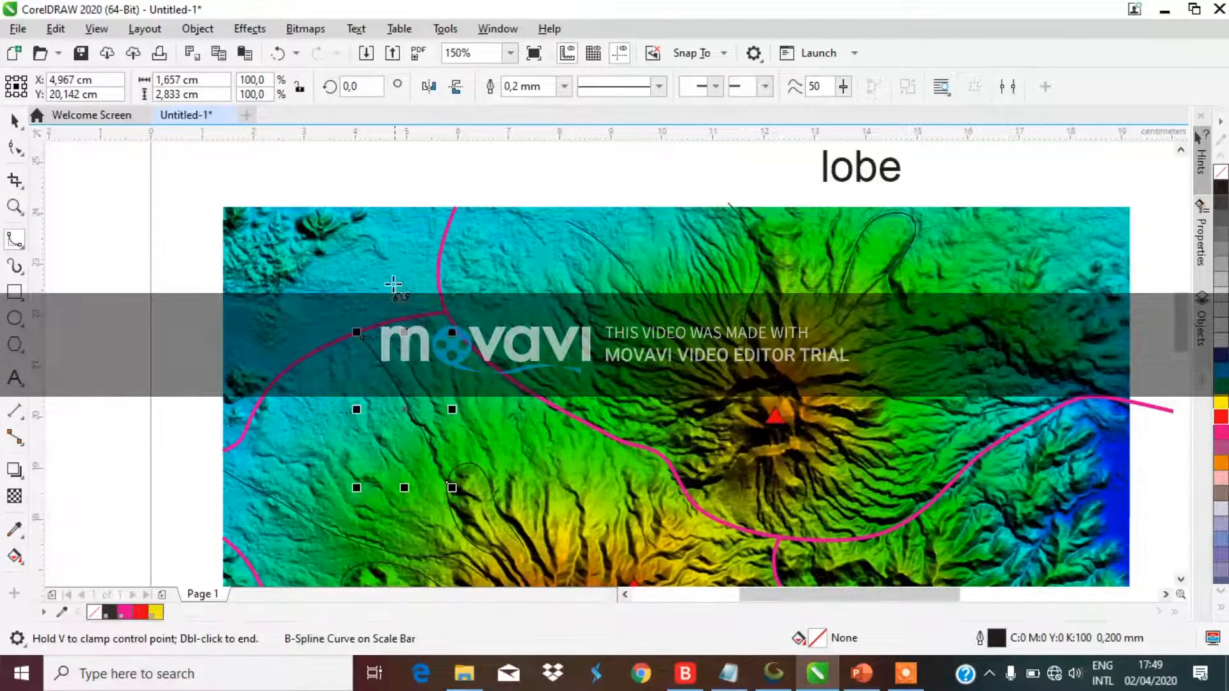
click(368, 236)
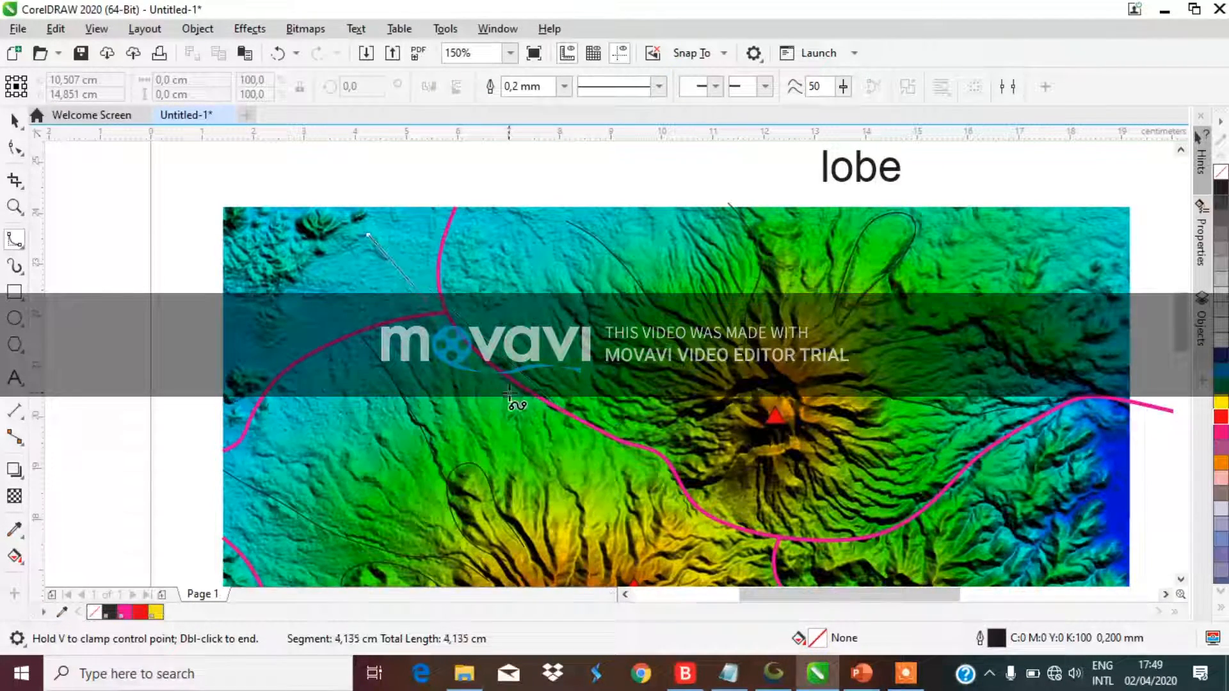
click(488, 361)
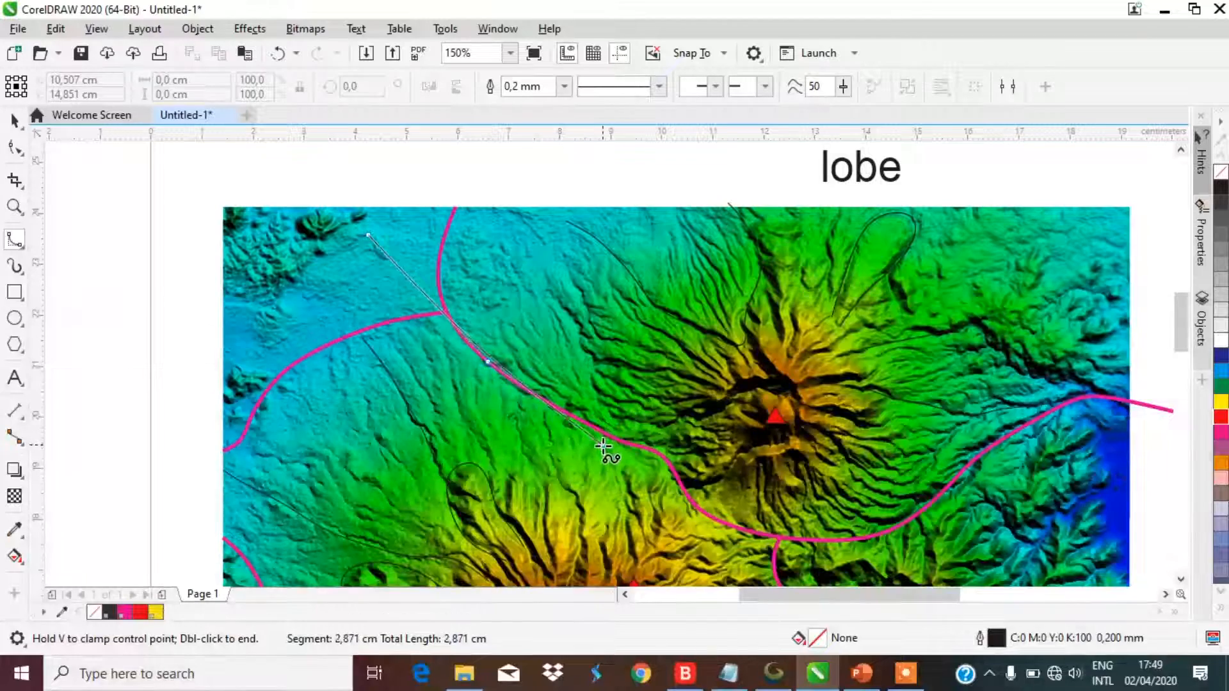
click(625, 441)
click(716, 519)
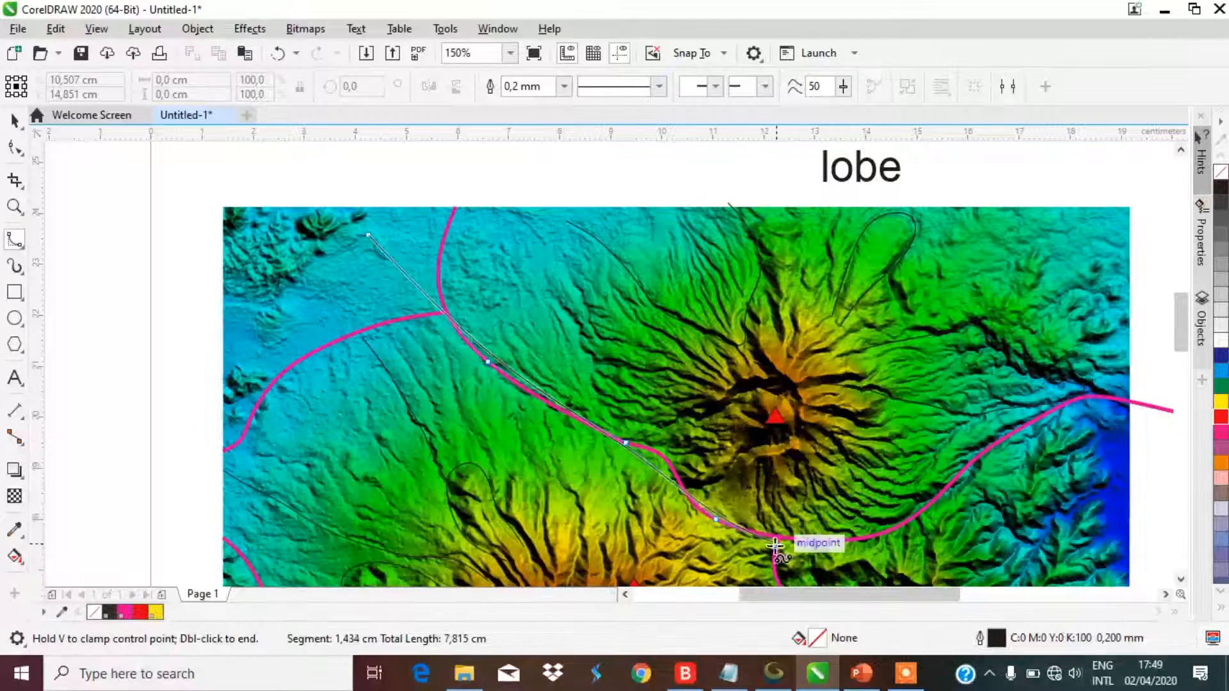
double_click(777, 546)
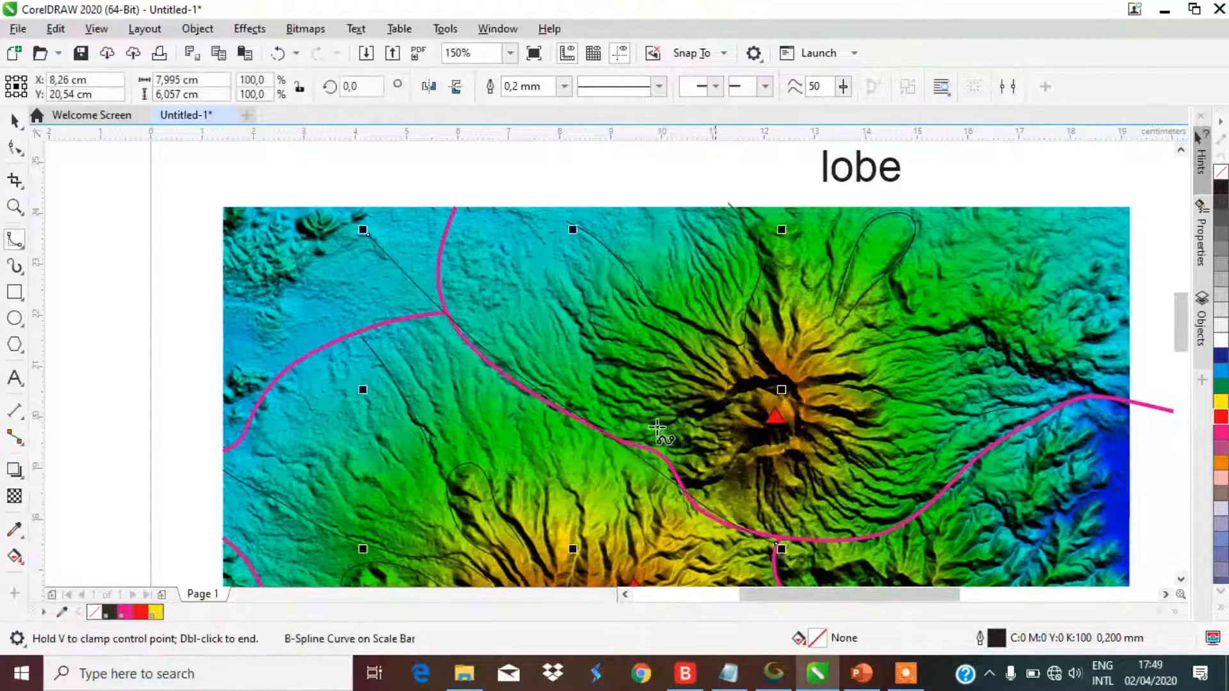
scroll(458, 285, down, 2)
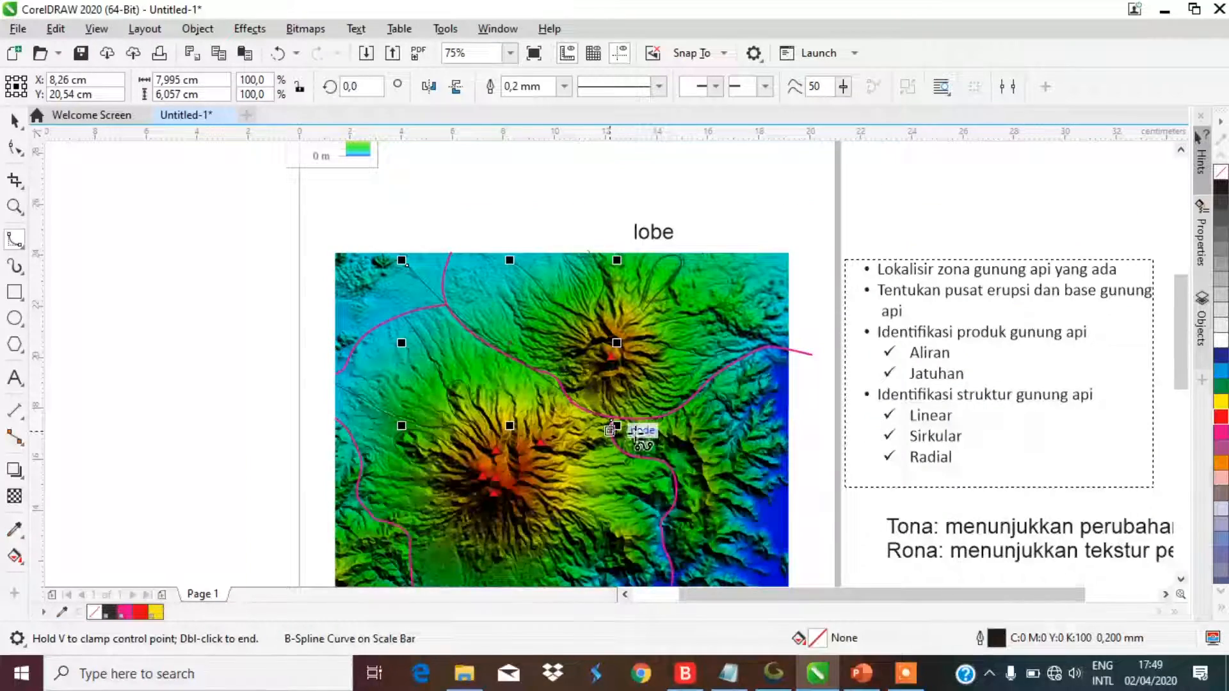
scroll(624, 442, up, 2)
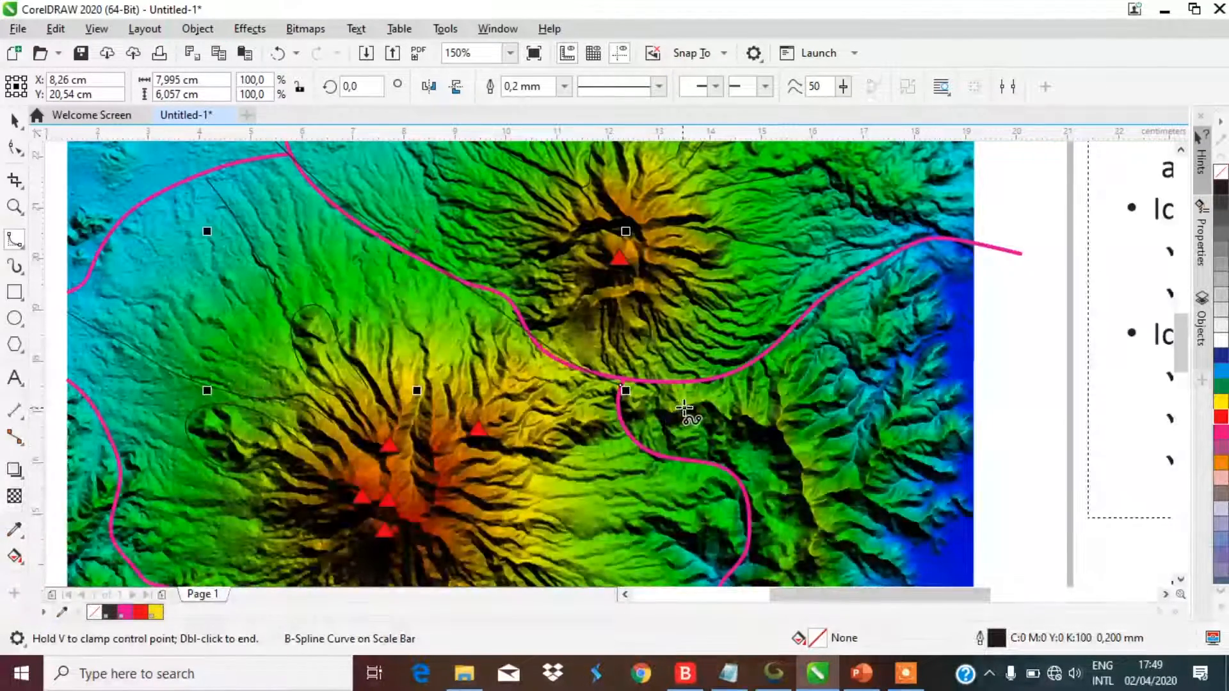
Step: Trace a B-Spline arc about 5.2 by 5.7 cm from the southern volcano's east flank around the eastern ridge, with a 0.75 mm outline
scroll(780, 435, down, 2)
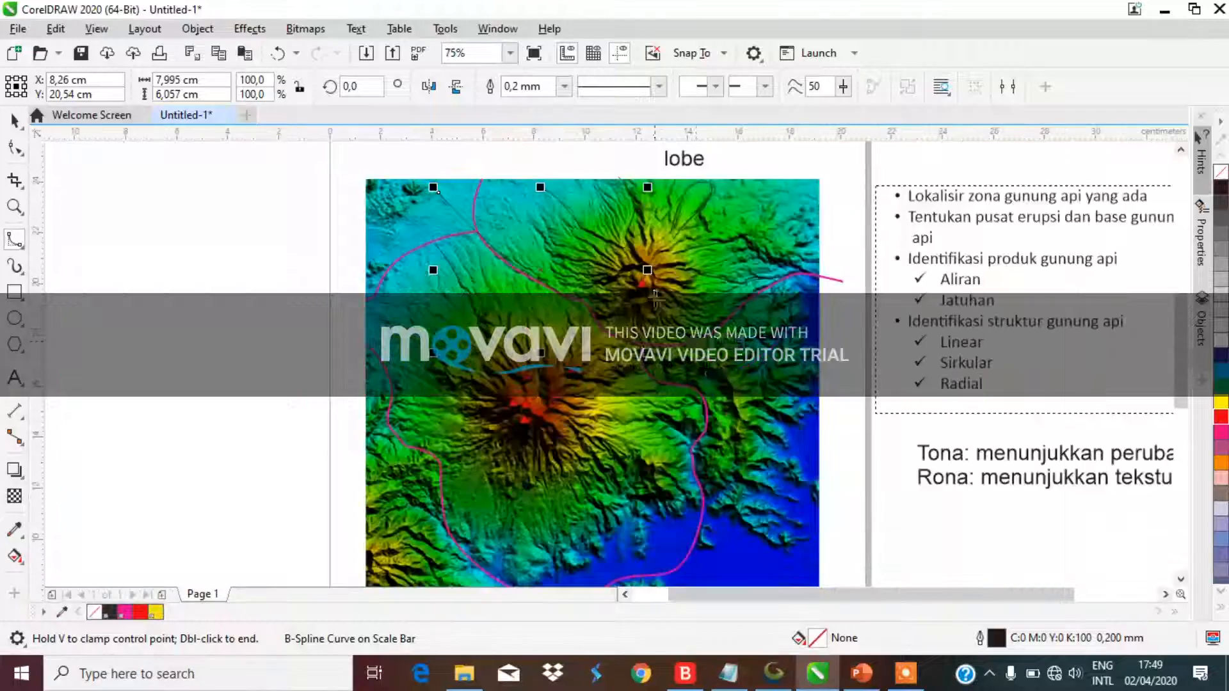
scroll(772, 432, up, 2)
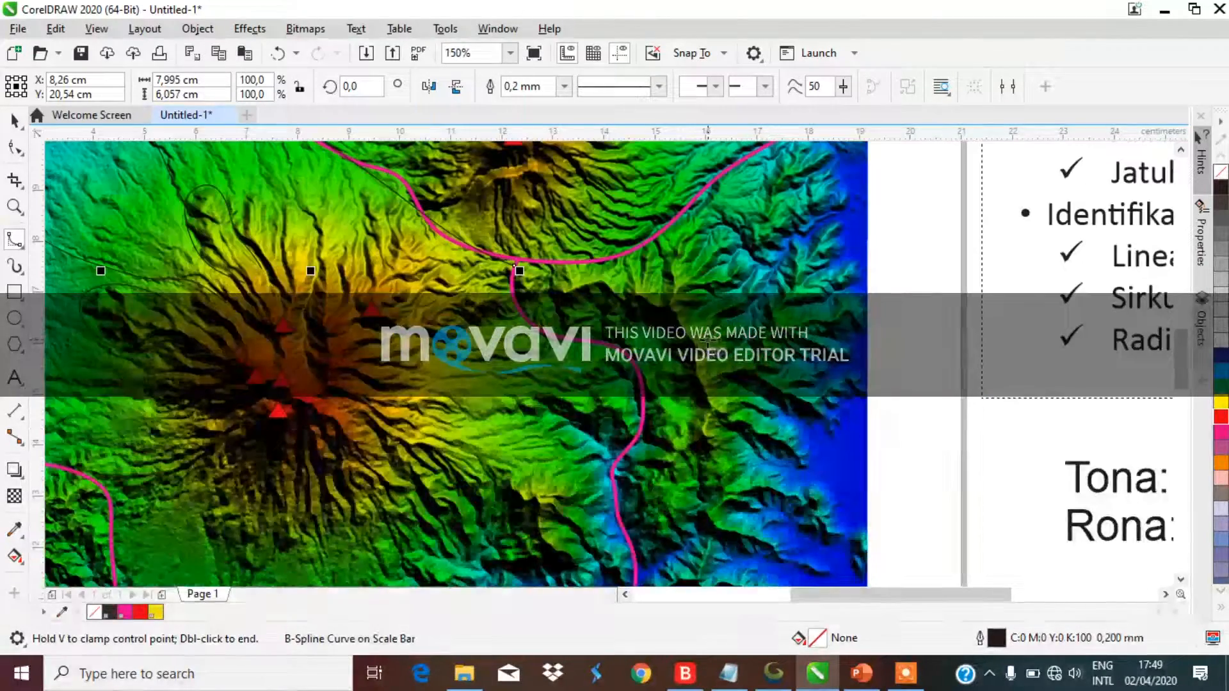
scroll(567, 279, down, 2)
scroll(682, 315, up, 2)
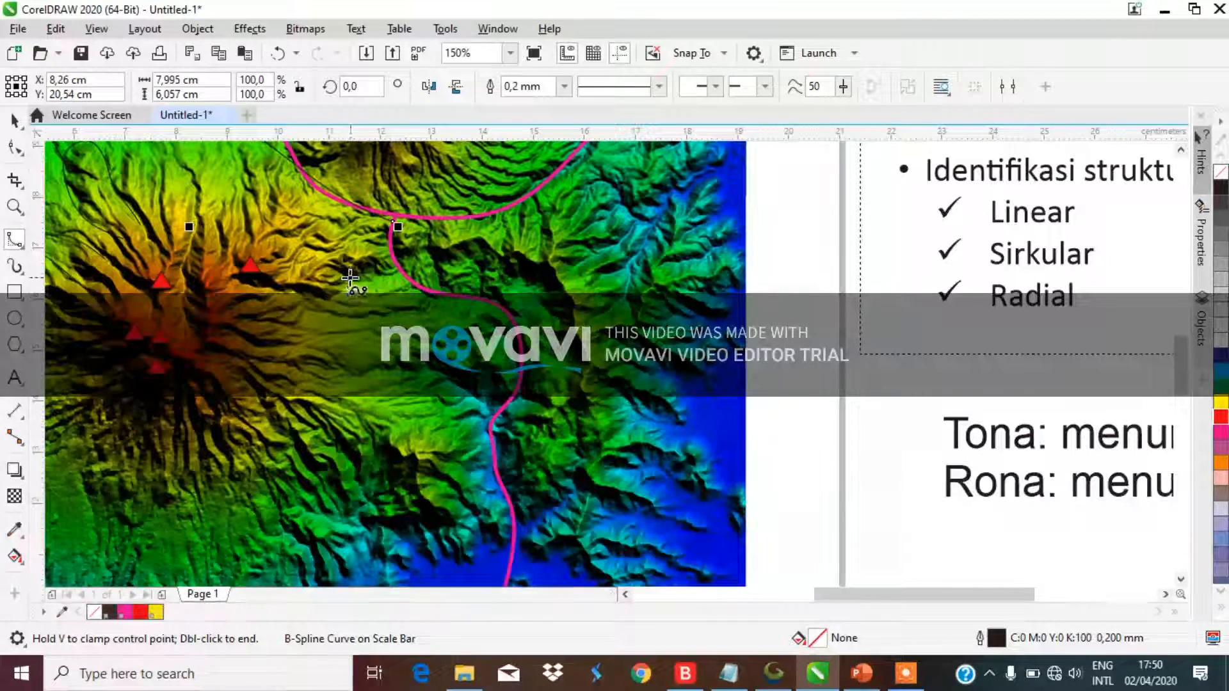
click(328, 287)
click(377, 251)
click(451, 243)
click(517, 249)
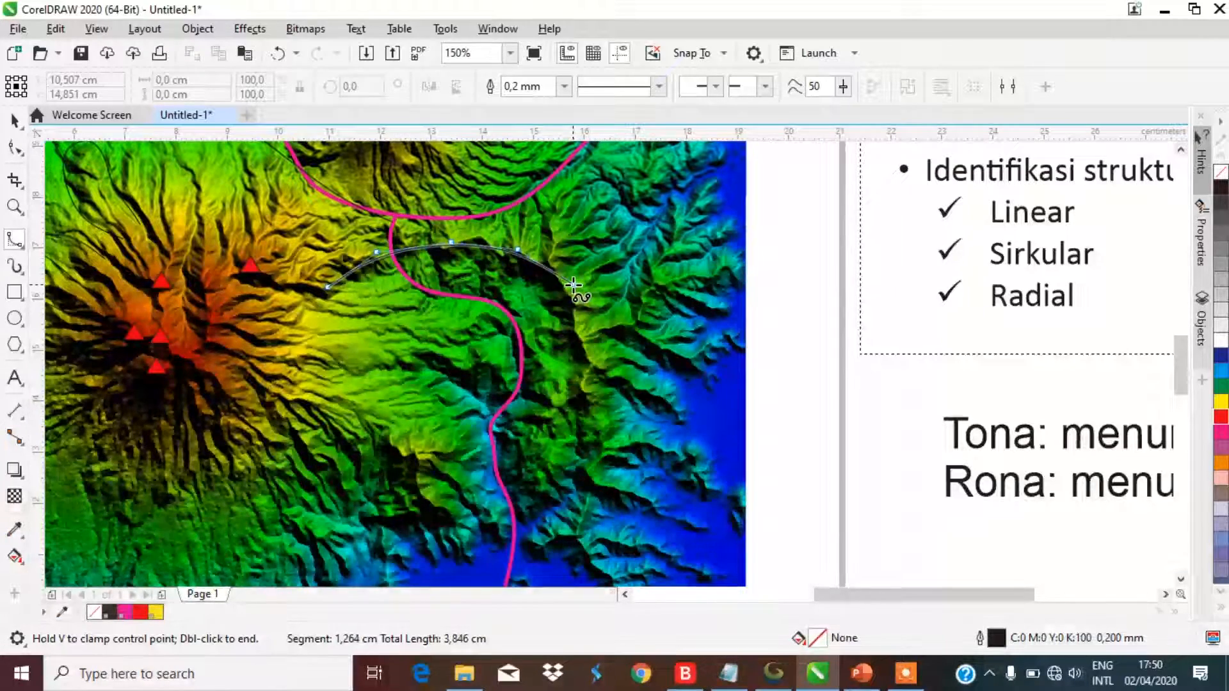
click(555, 269)
click(581, 316)
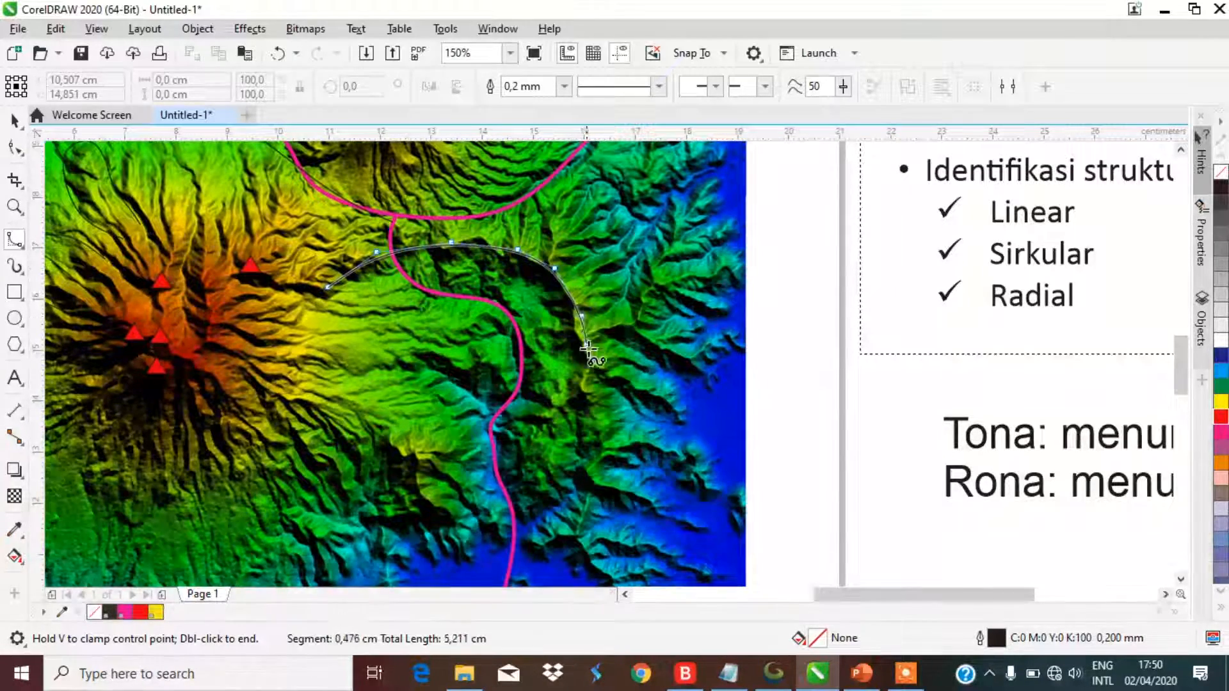
click(594, 389)
click(595, 480)
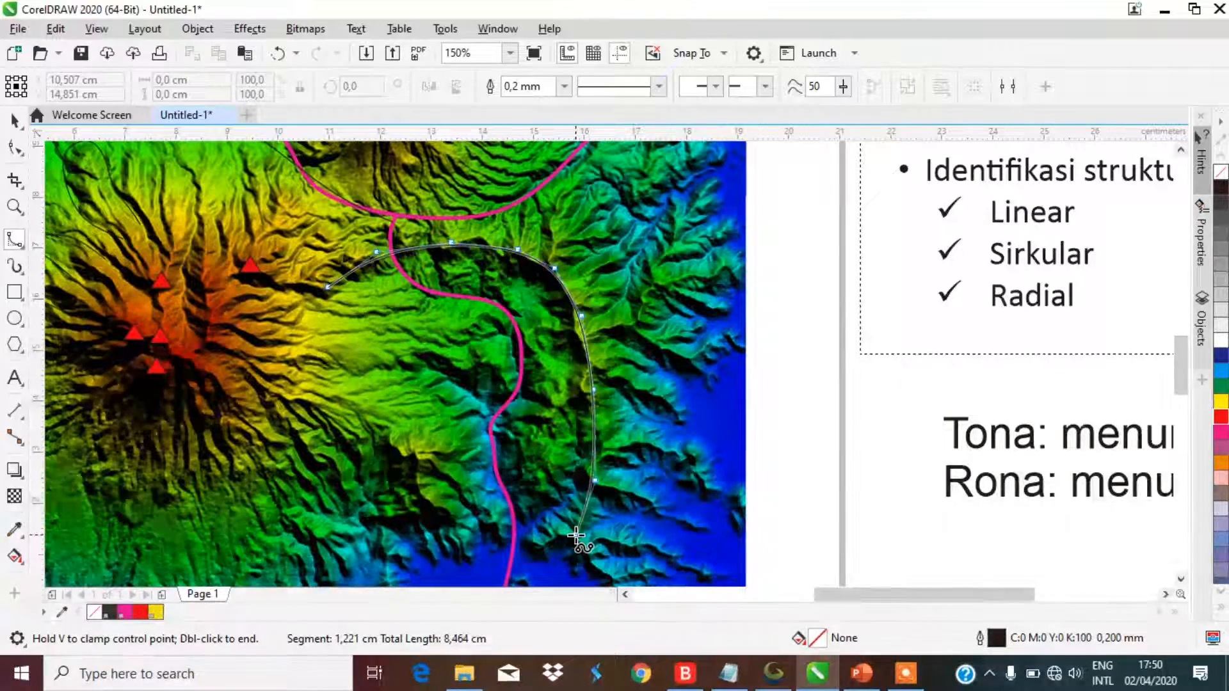
double_click(576, 535)
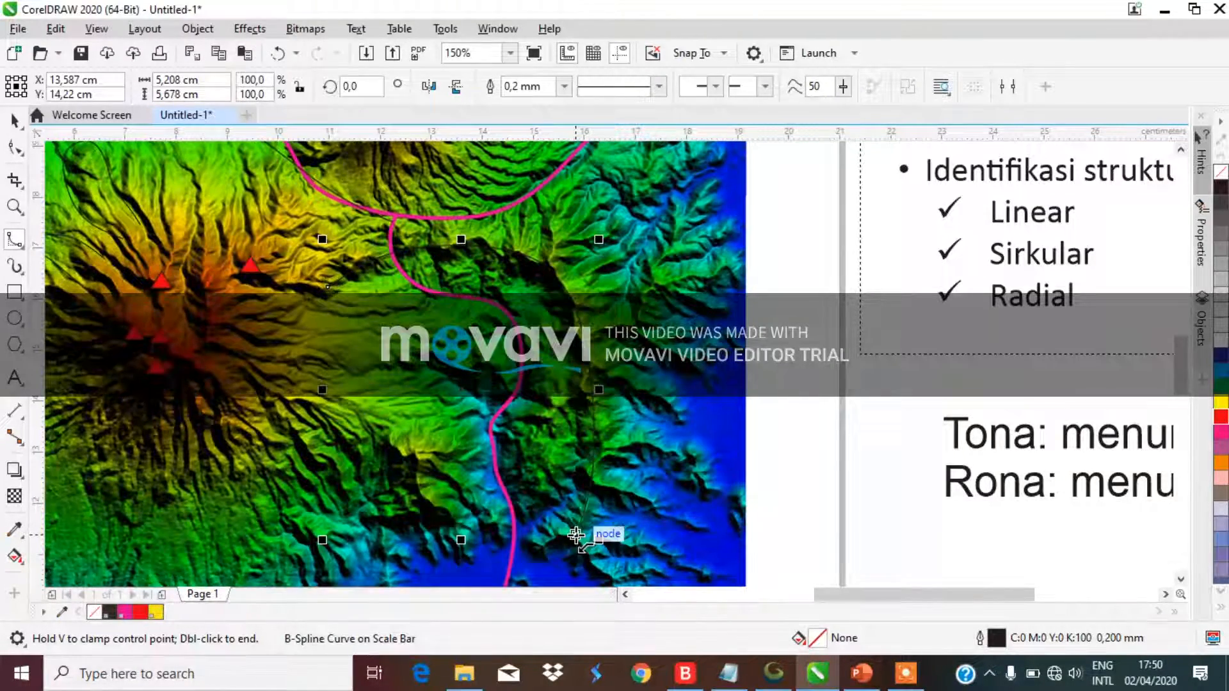
click(564, 86)
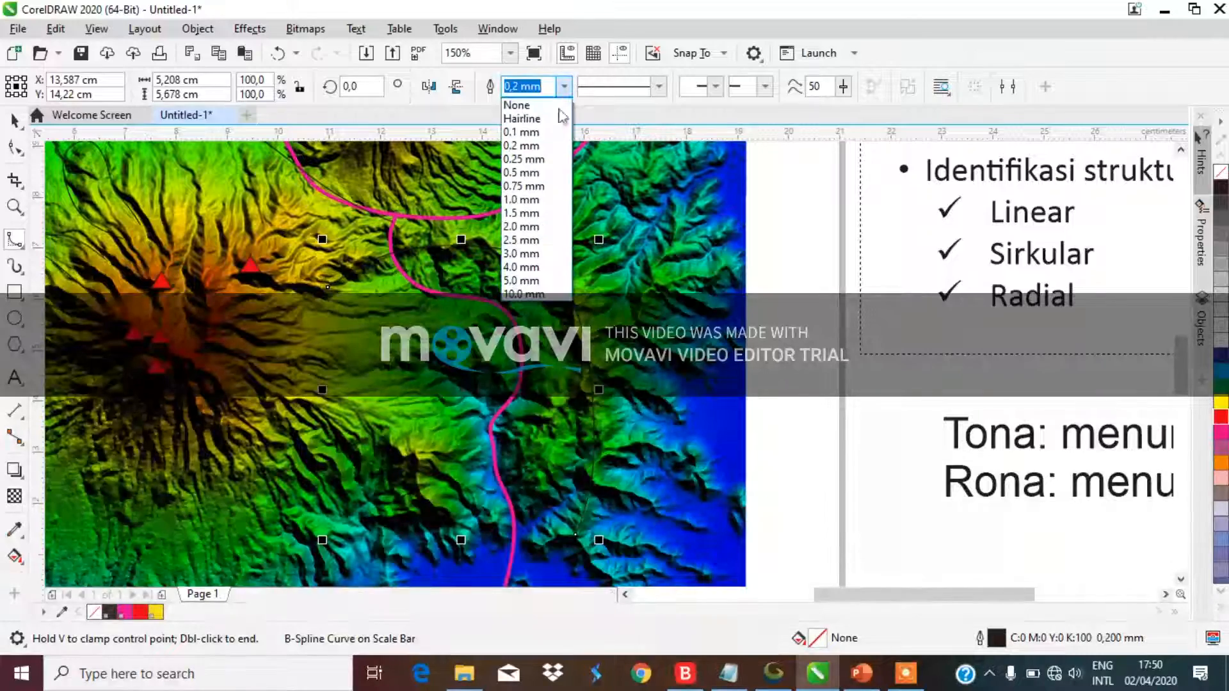
click(530, 187)
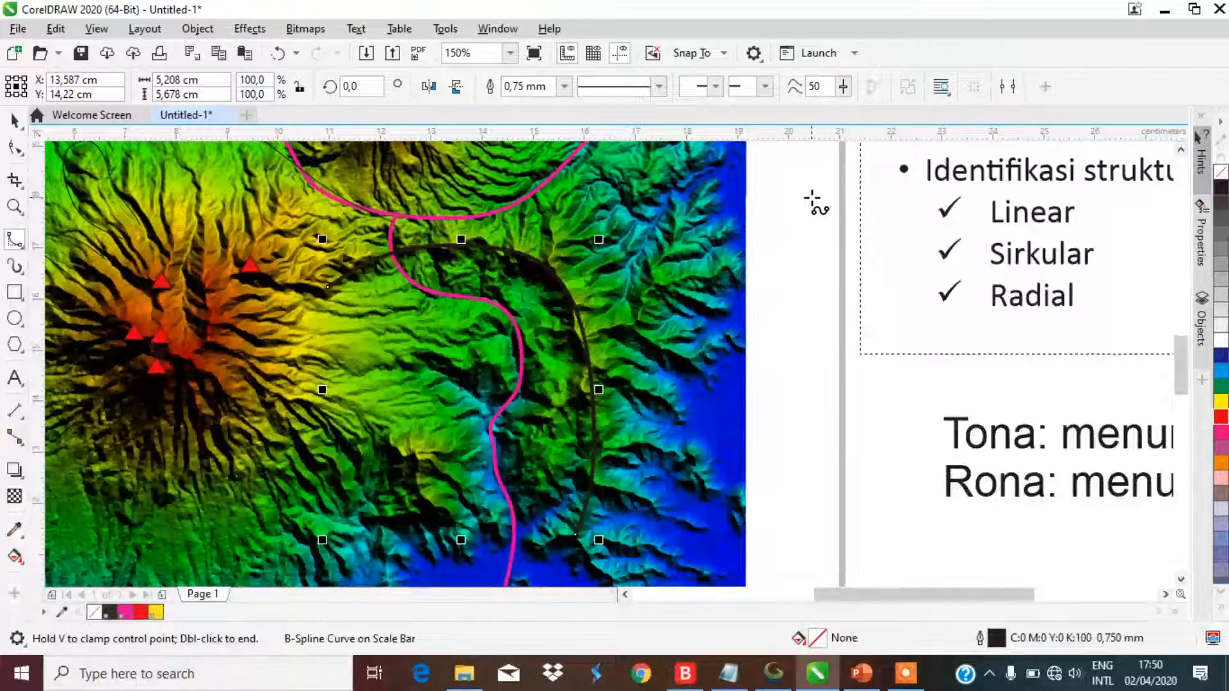
Step: Examine the slopes and summits of both volcanoes around the traced eastern arc, comparing overview and close-up
scroll(729, 353, down, 2)
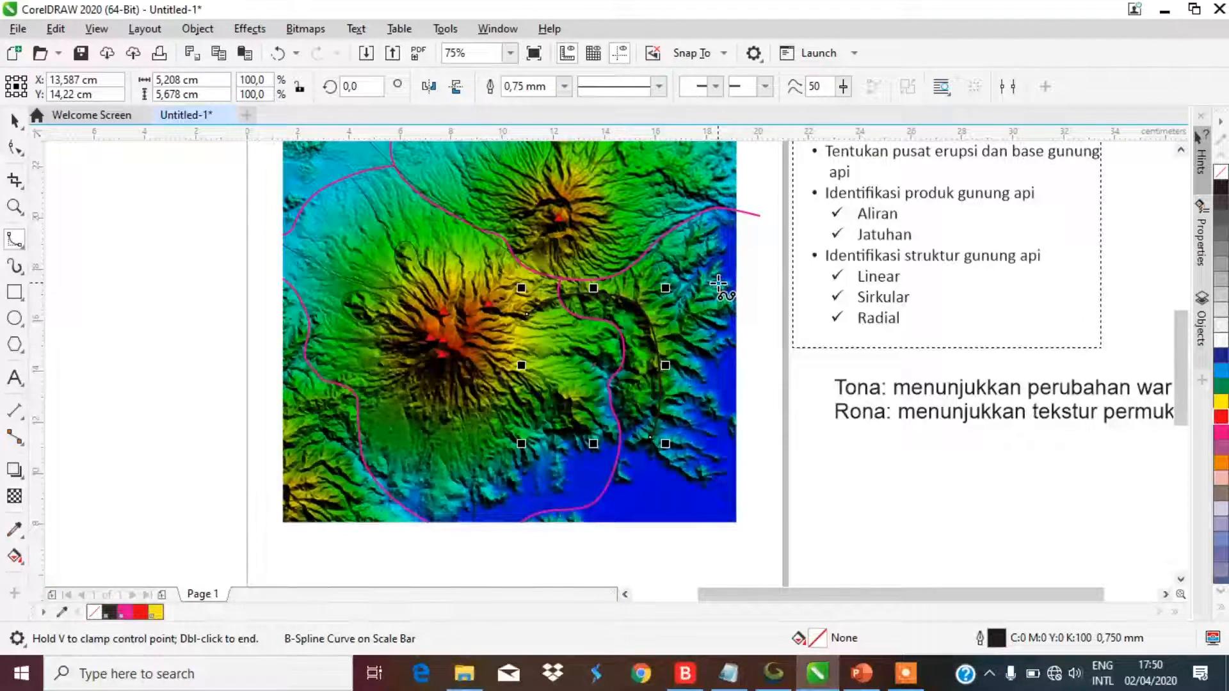
scroll(426, 183, up, 2)
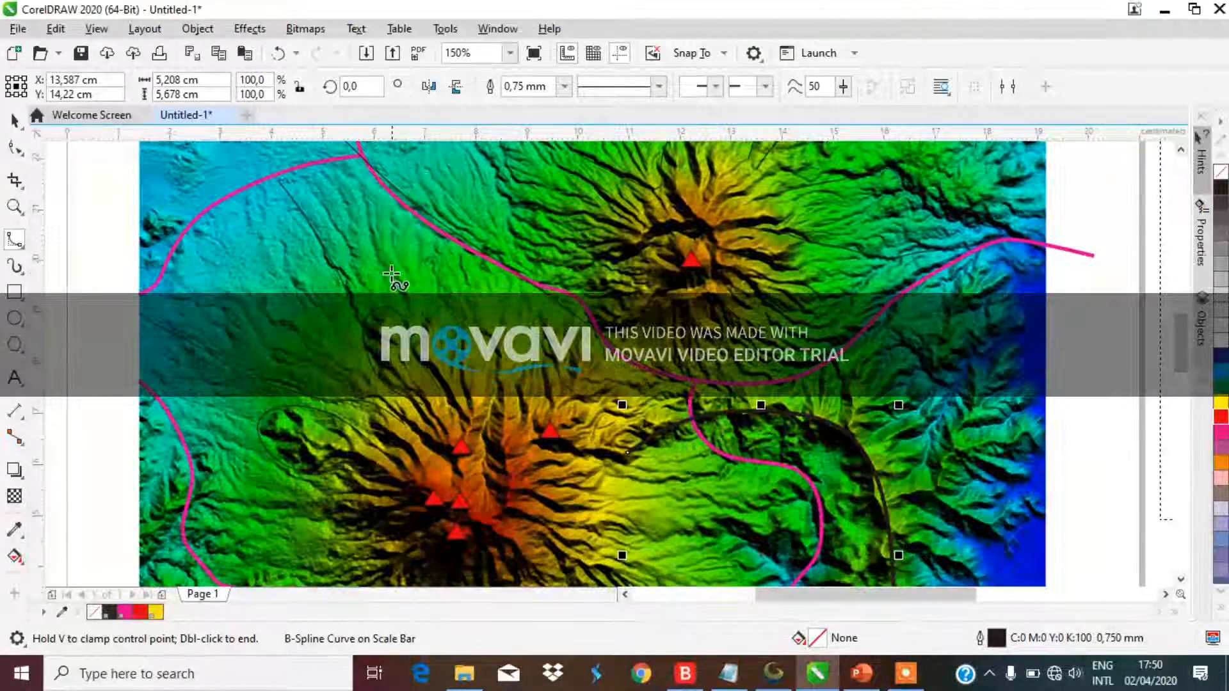
scroll(333, 279, down, 2)
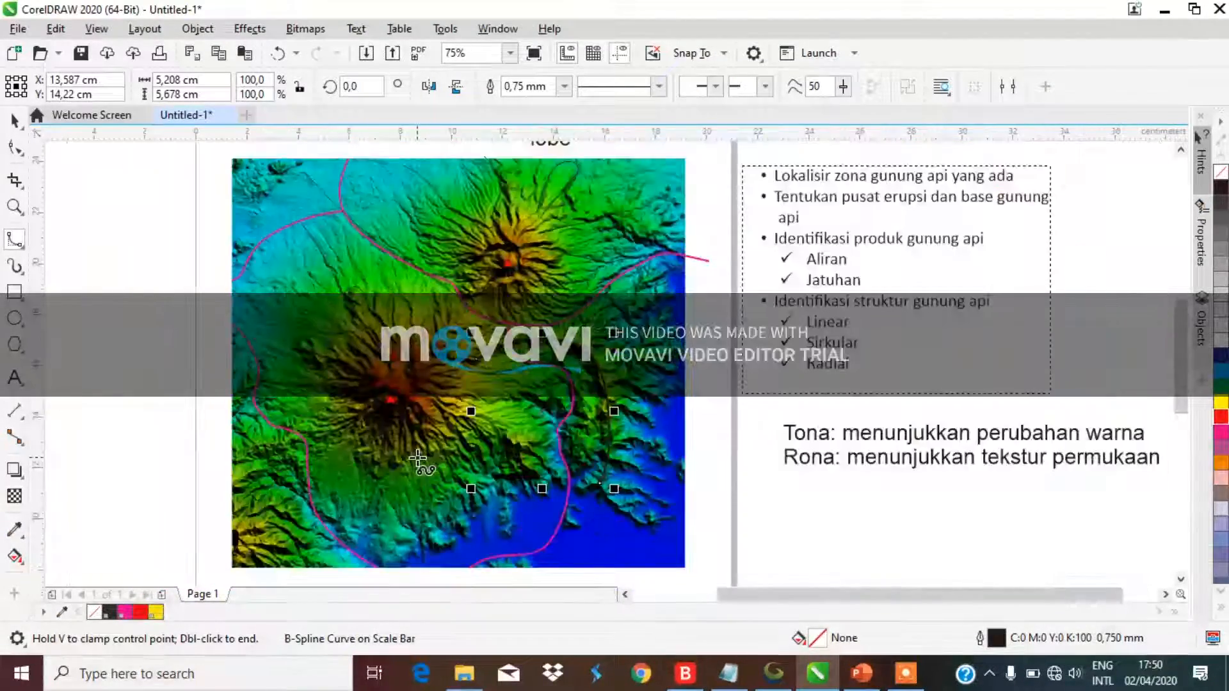
scroll(417, 460, up, 2)
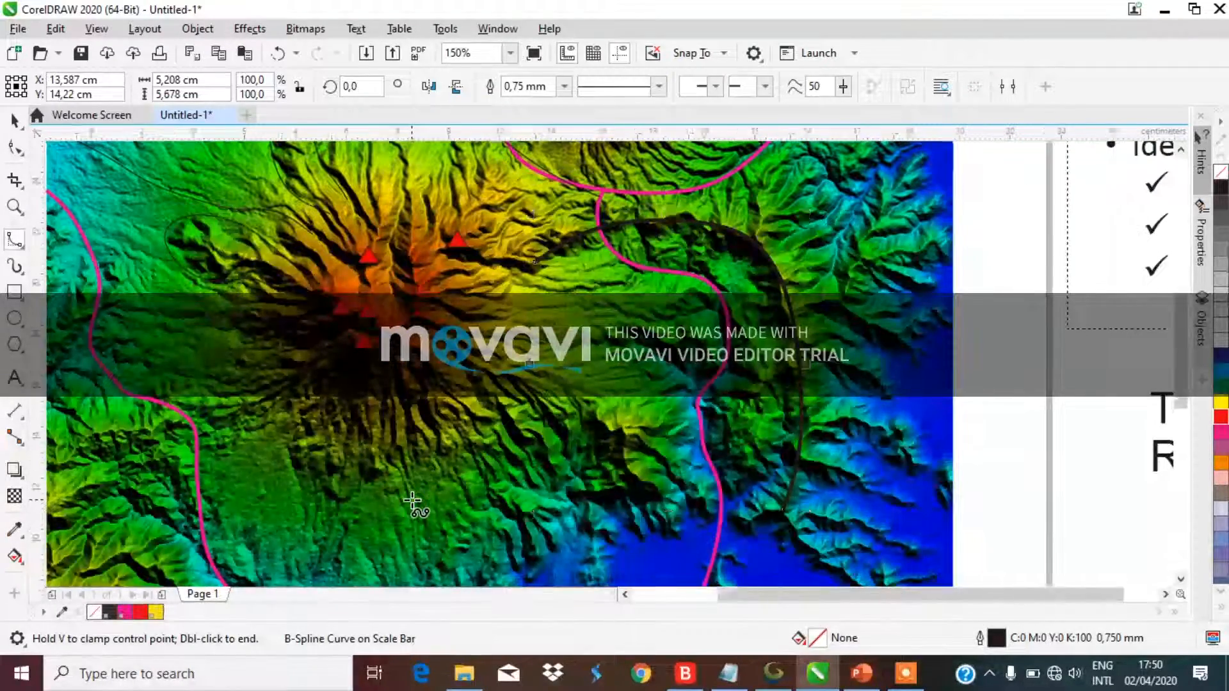
scroll(412, 502, down, 2)
scroll(553, 263, up, 2)
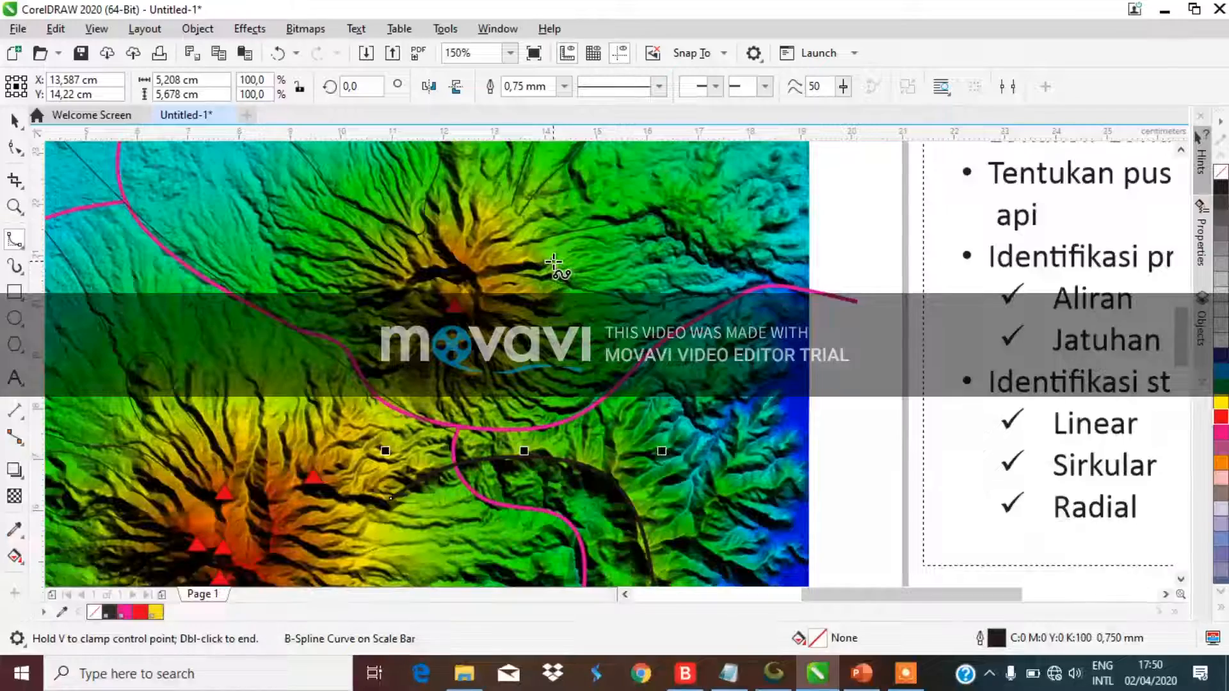
scroll(554, 261, down, 2)
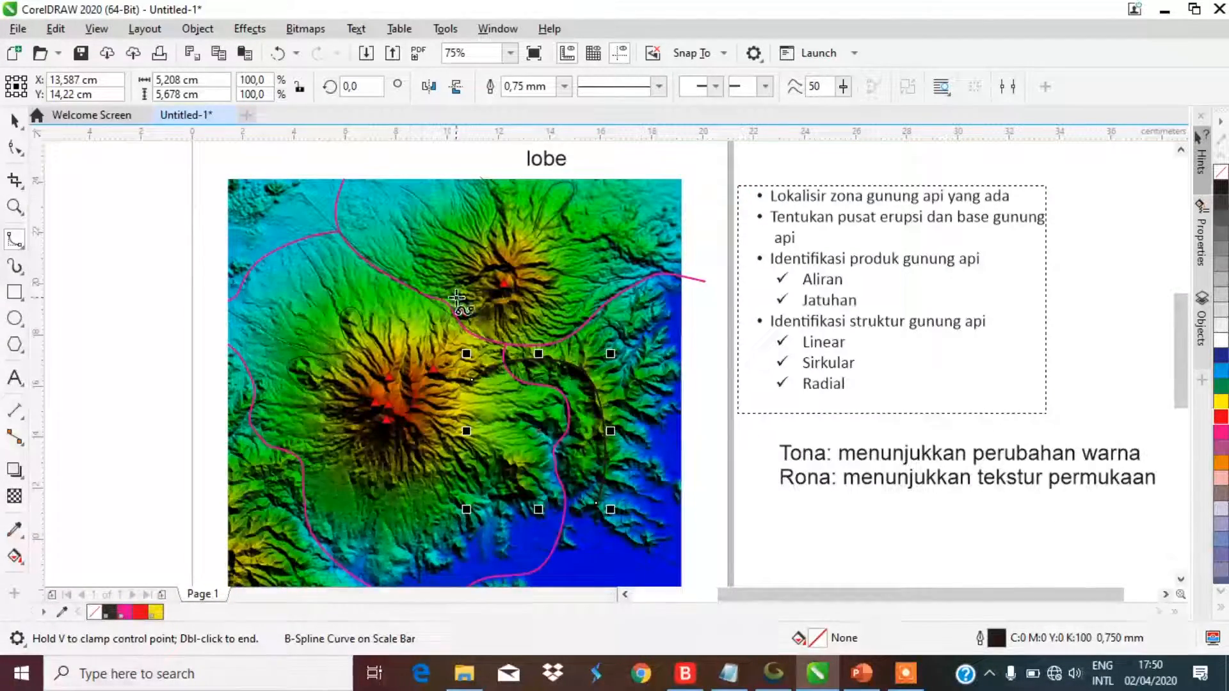
scroll(433, 309, up, 2)
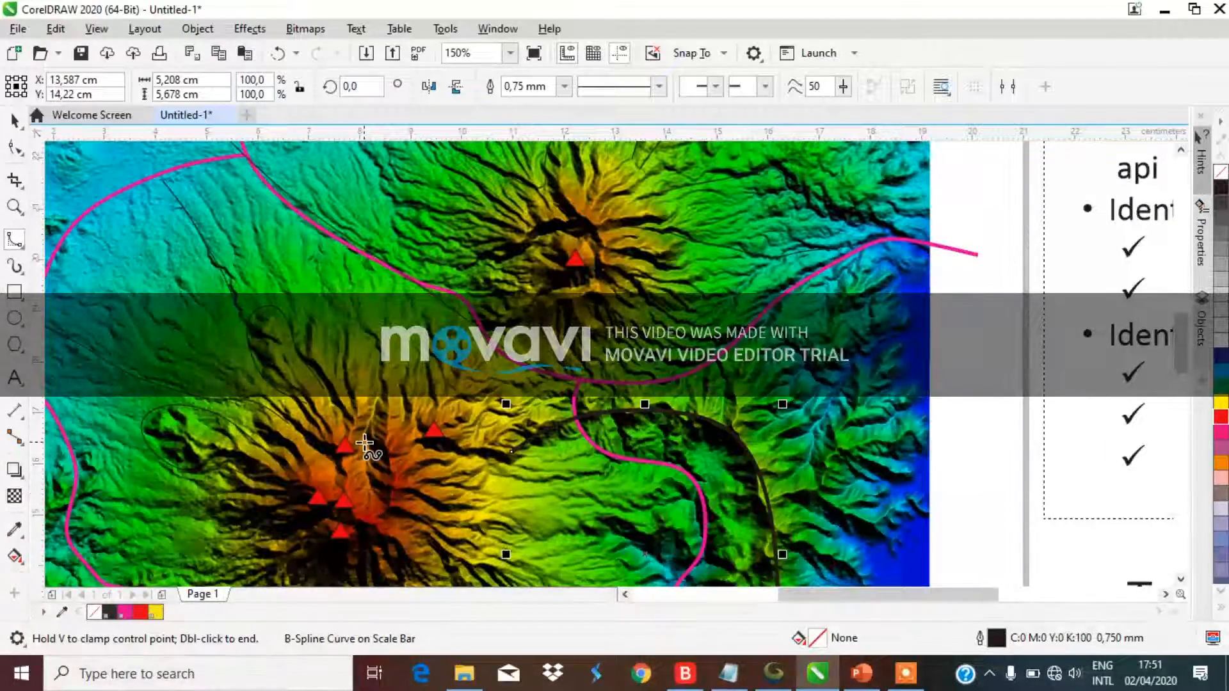
Step: Draw a B-Spline about 0.25 by 3.05 cm north from the southern volcano's summit, set its outline to 0.75 mm and deselect it
click(365, 497)
click(364, 430)
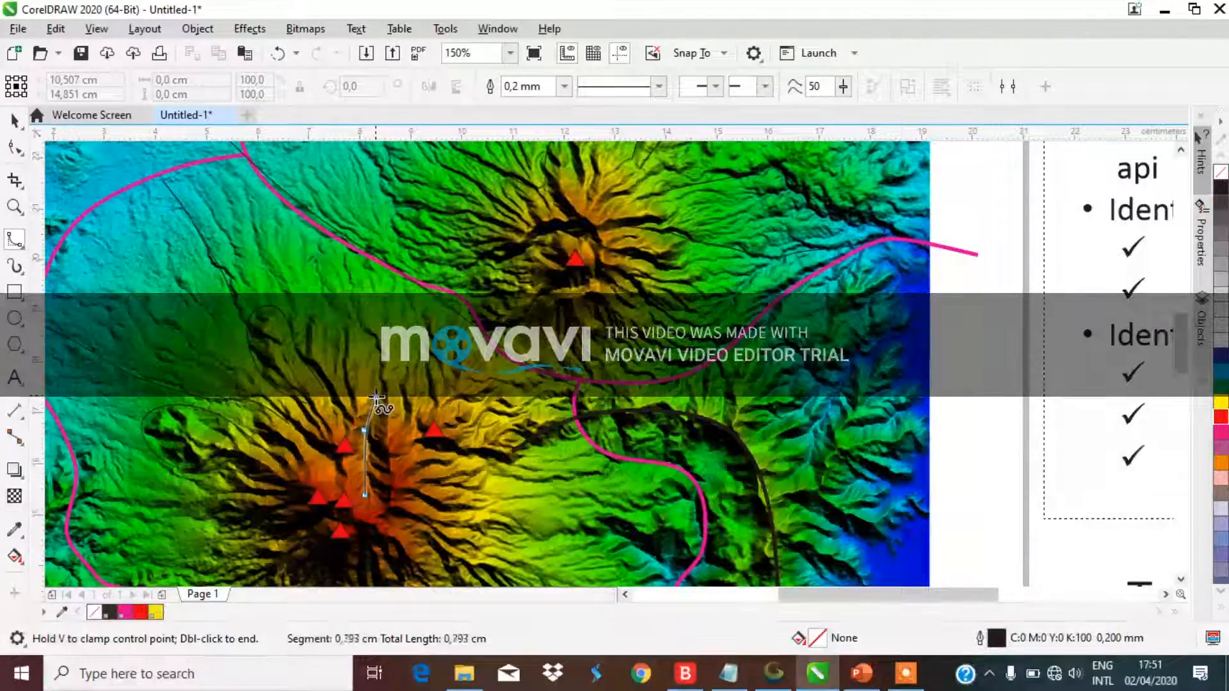
double_click(376, 335)
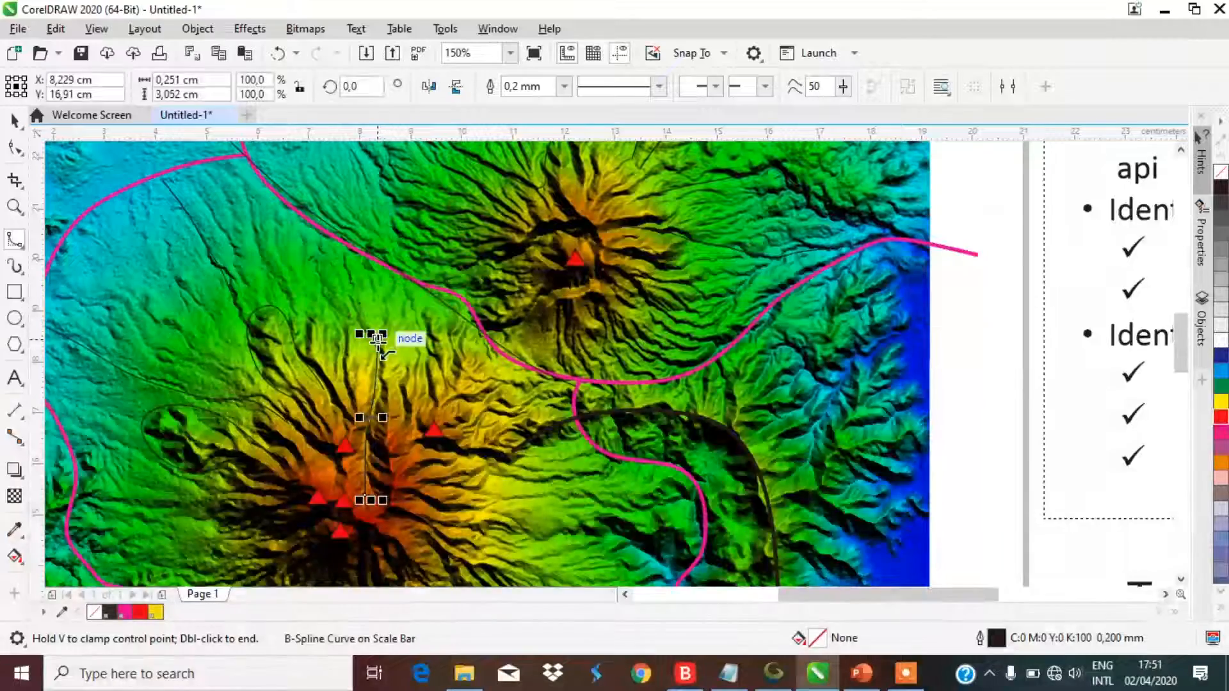
click(565, 87)
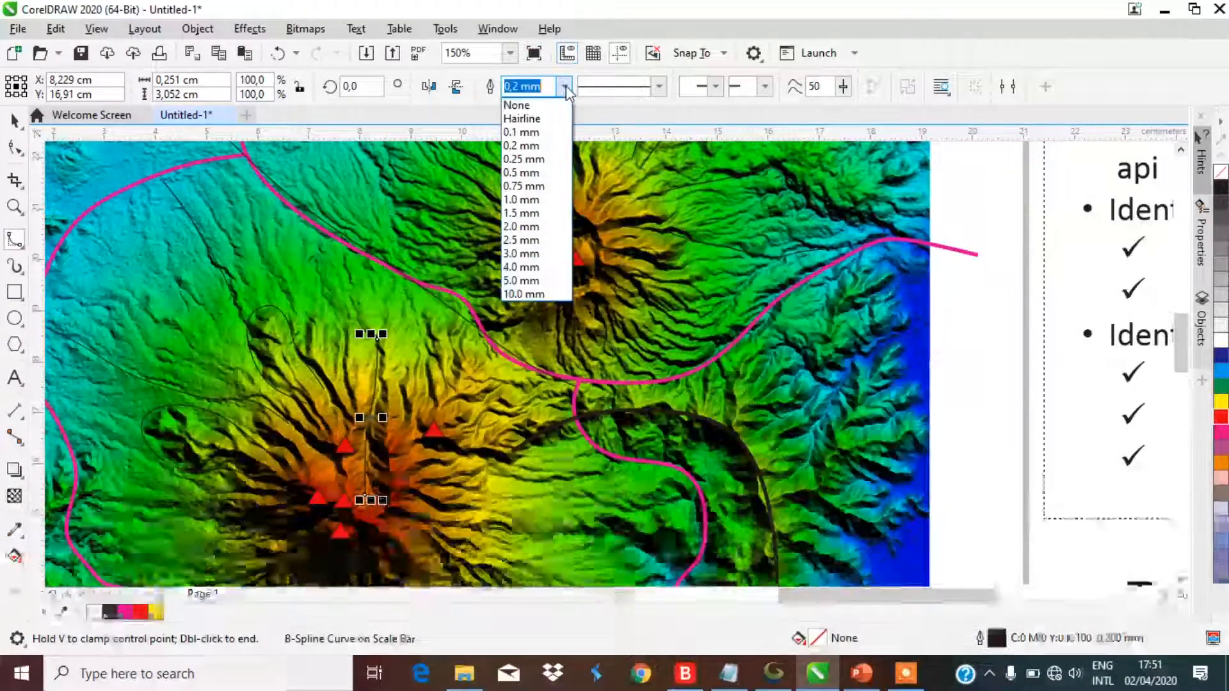
click(542, 187)
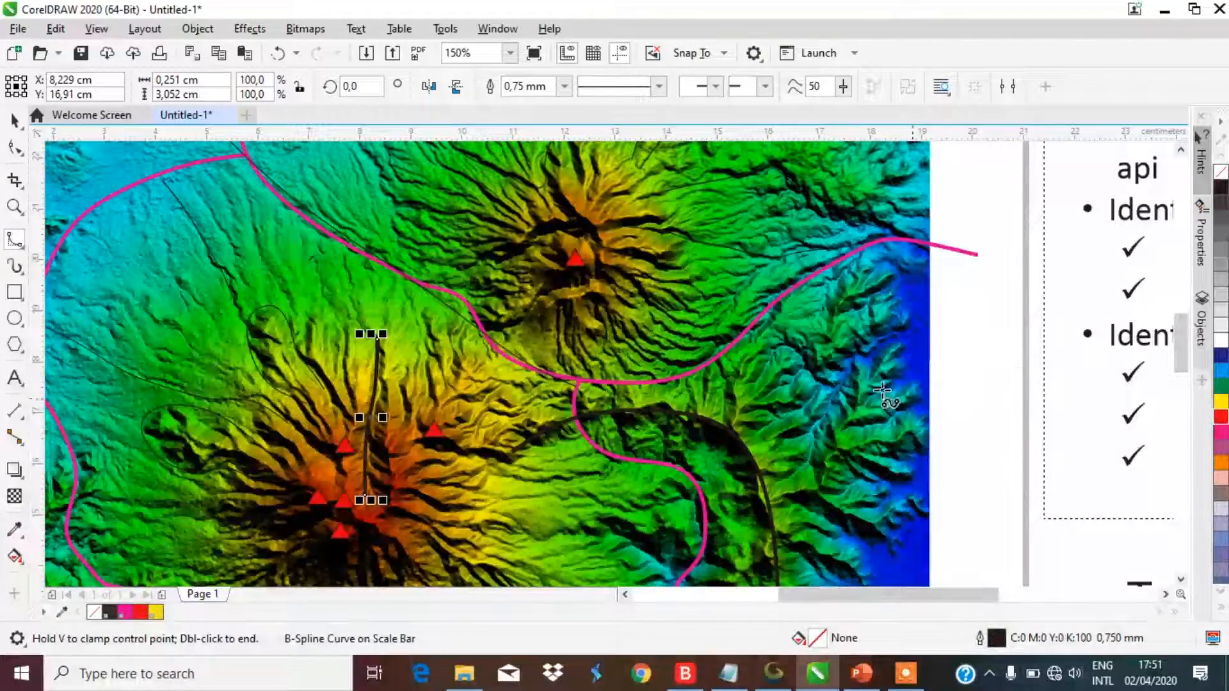
click(14, 120)
click(735, 289)
Step: Examine the southern volcano's summit vents and ridges and the northern volcano's crater, alternating between overview and close-up
scroll(735, 289, down, 1)
scroll(610, 429, up, 1)
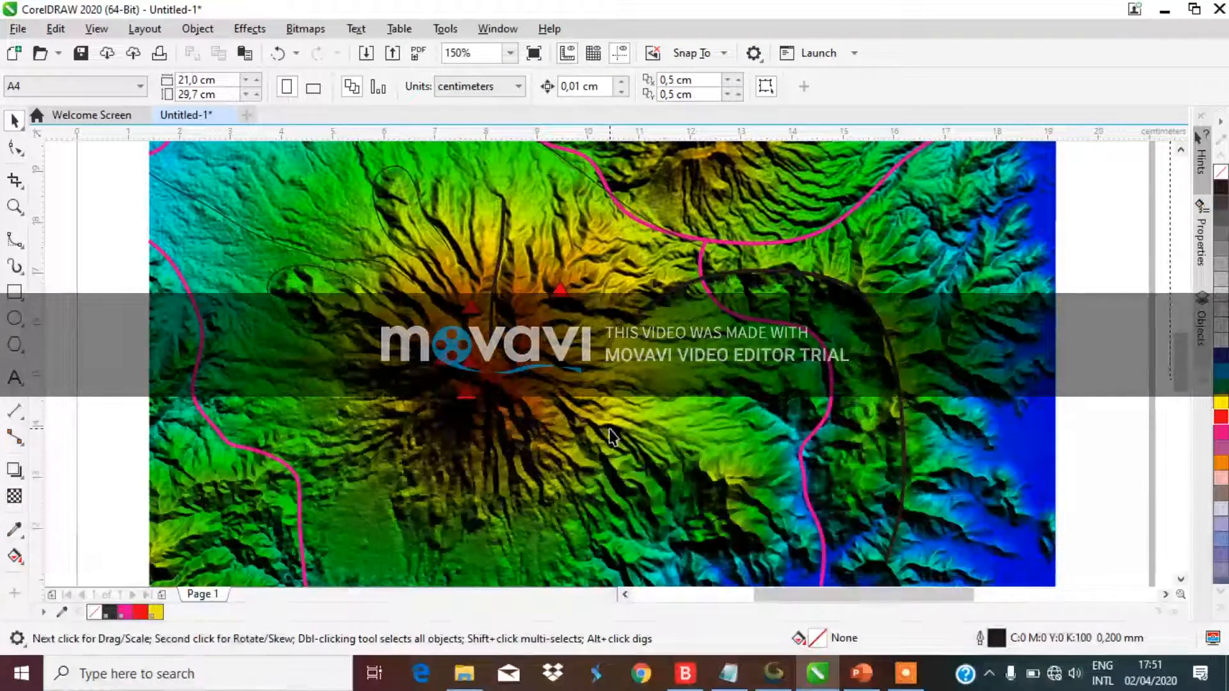
scroll(541, 459, down, 2)
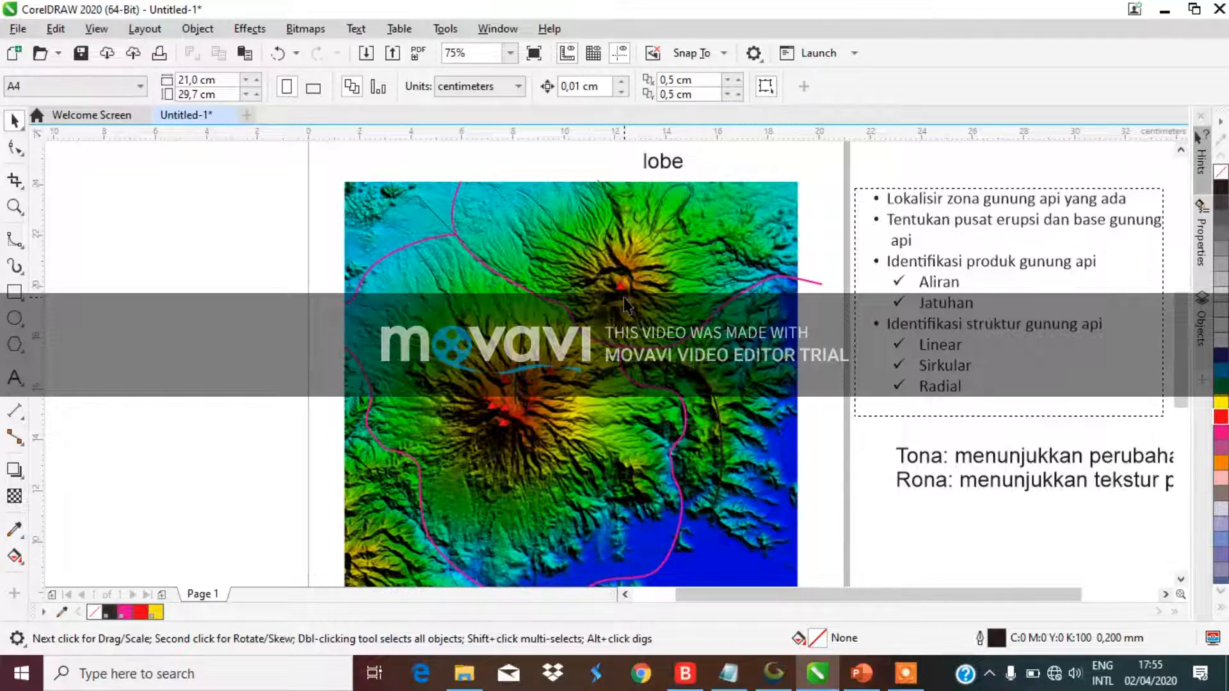
scroll(528, 410, up, 2)
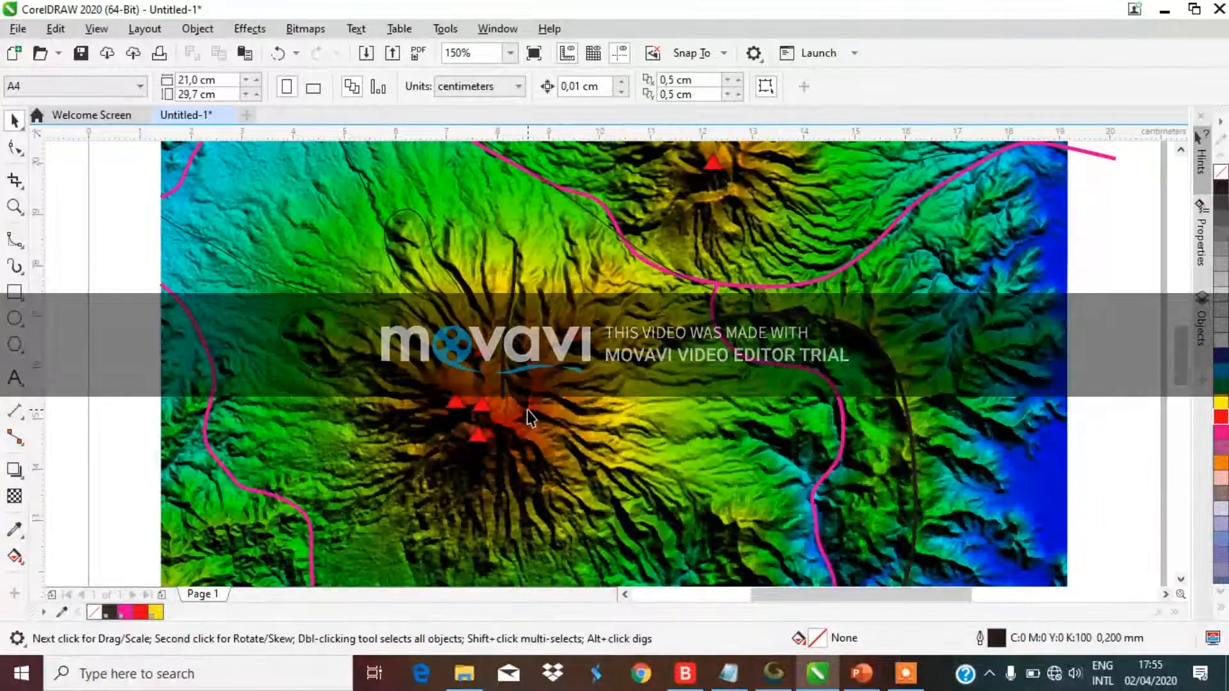
scroll(501, 465, down, 2)
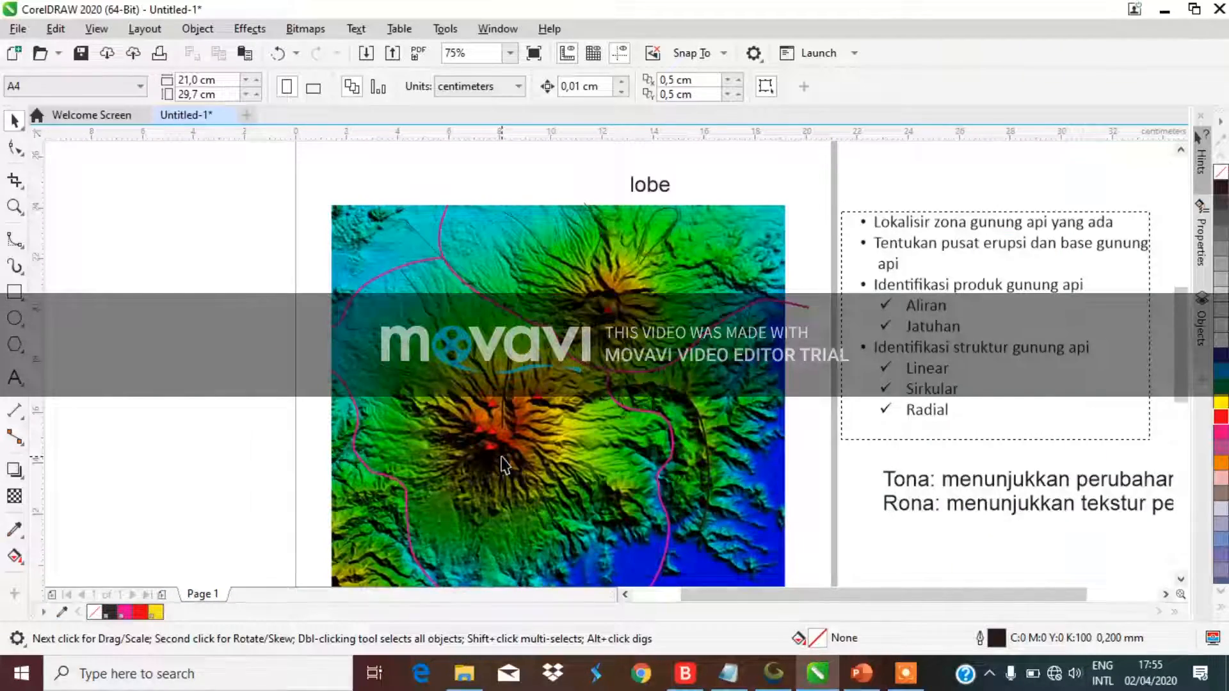
scroll(504, 465, up, 2)
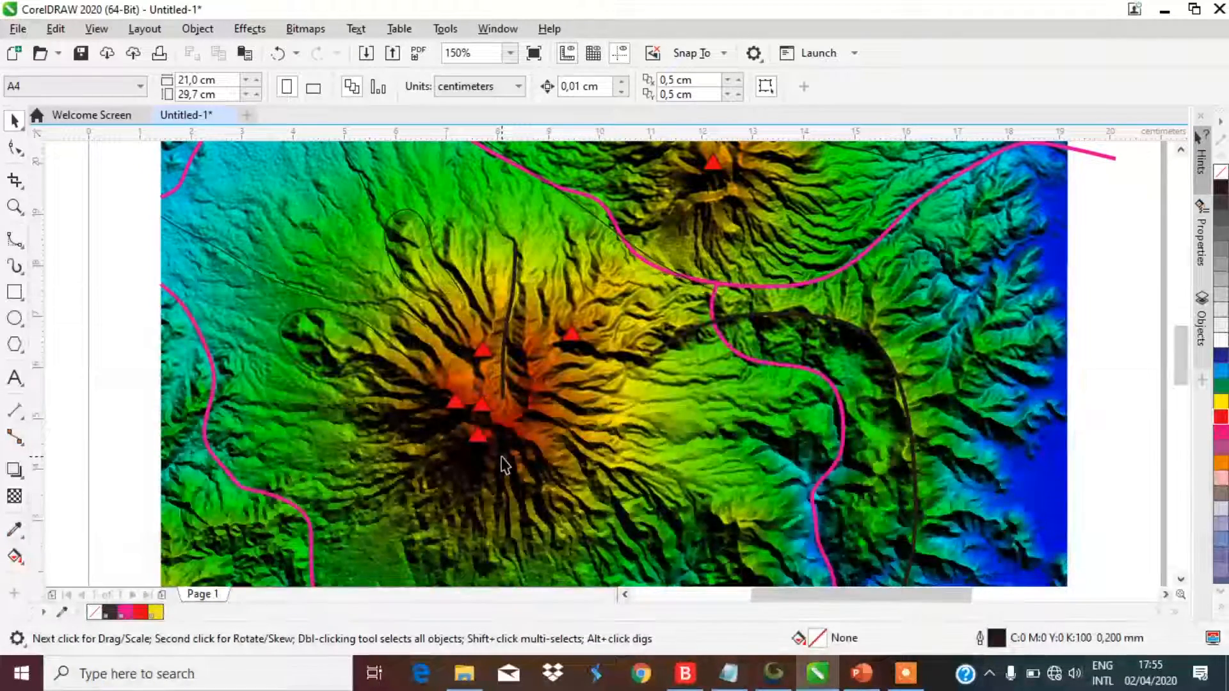
scroll(504, 466, down, 2)
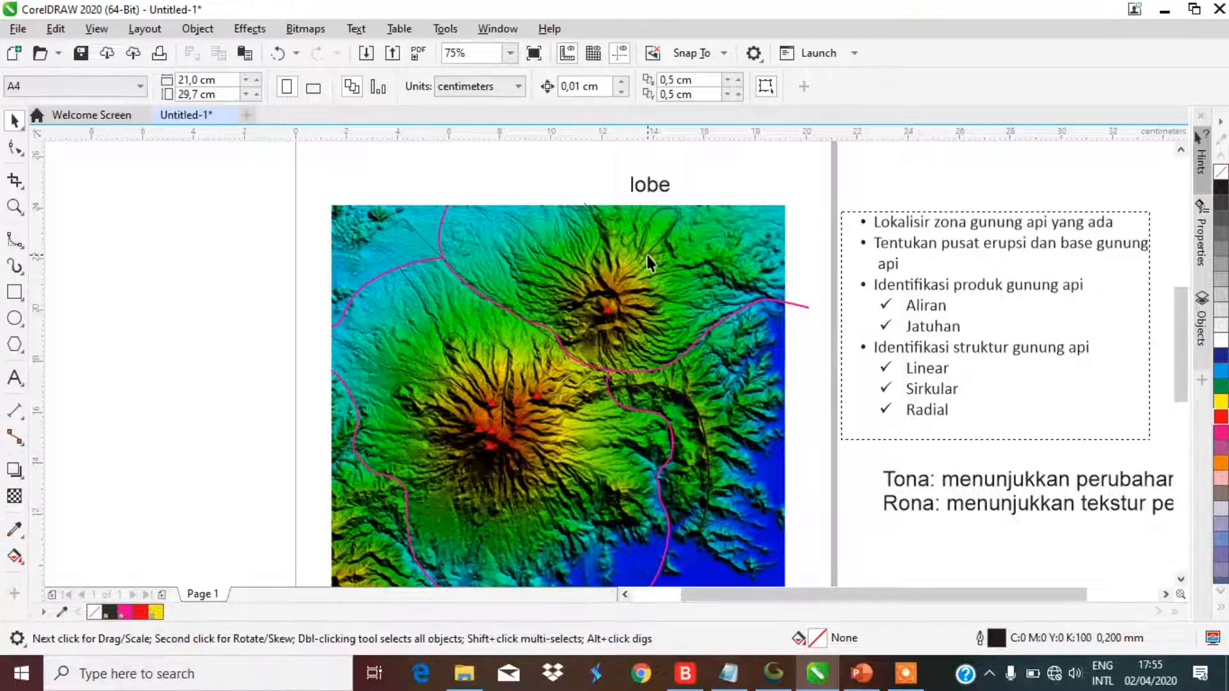
scroll(636, 286, up, 2)
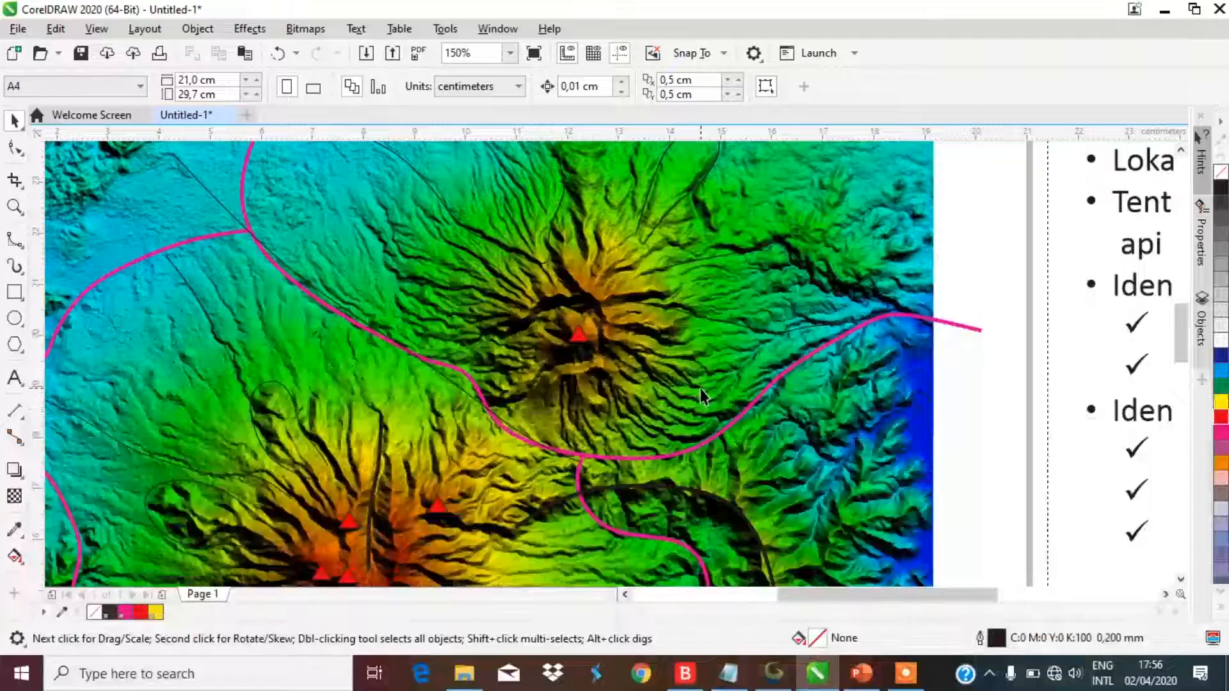
scroll(386, 452, down, 2)
scroll(387, 452, up, 2)
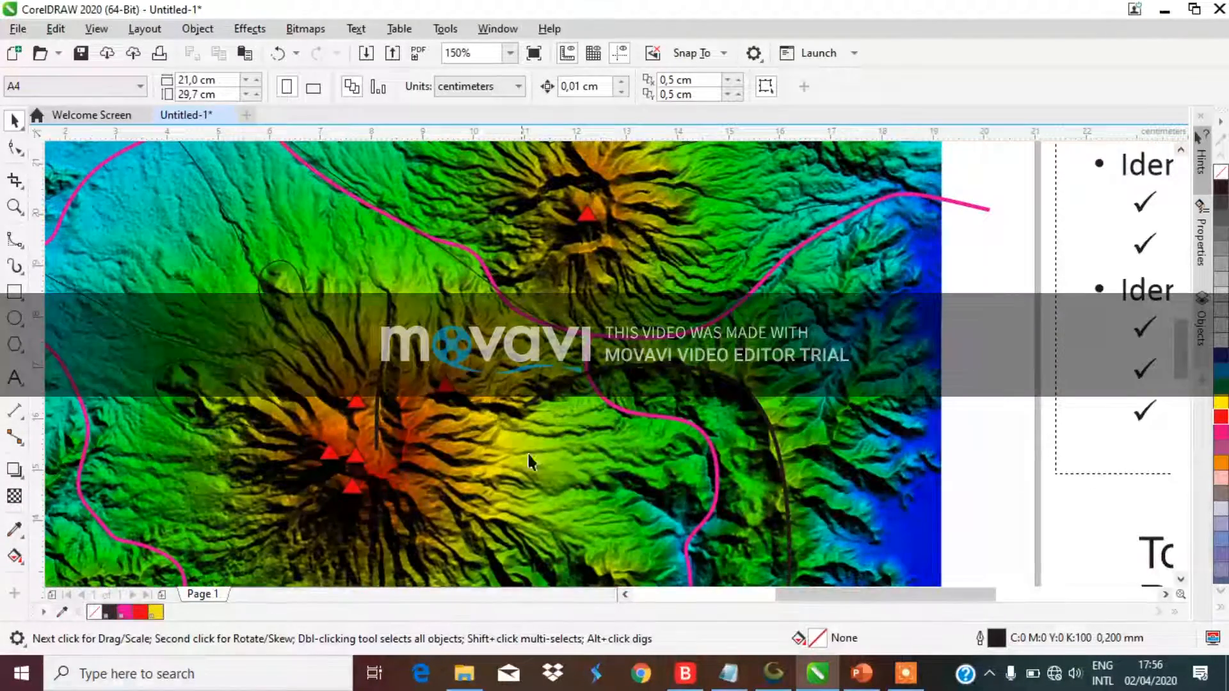
scroll(424, 429, down, 2)
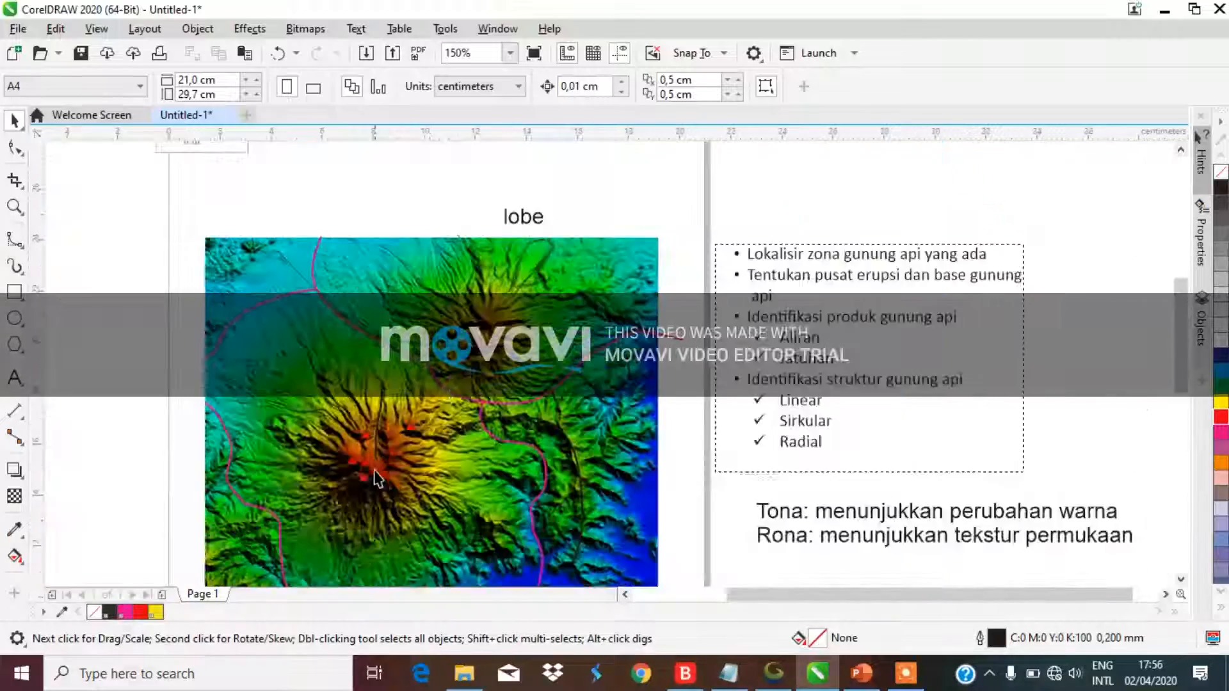
scroll(496, 366, up, 2)
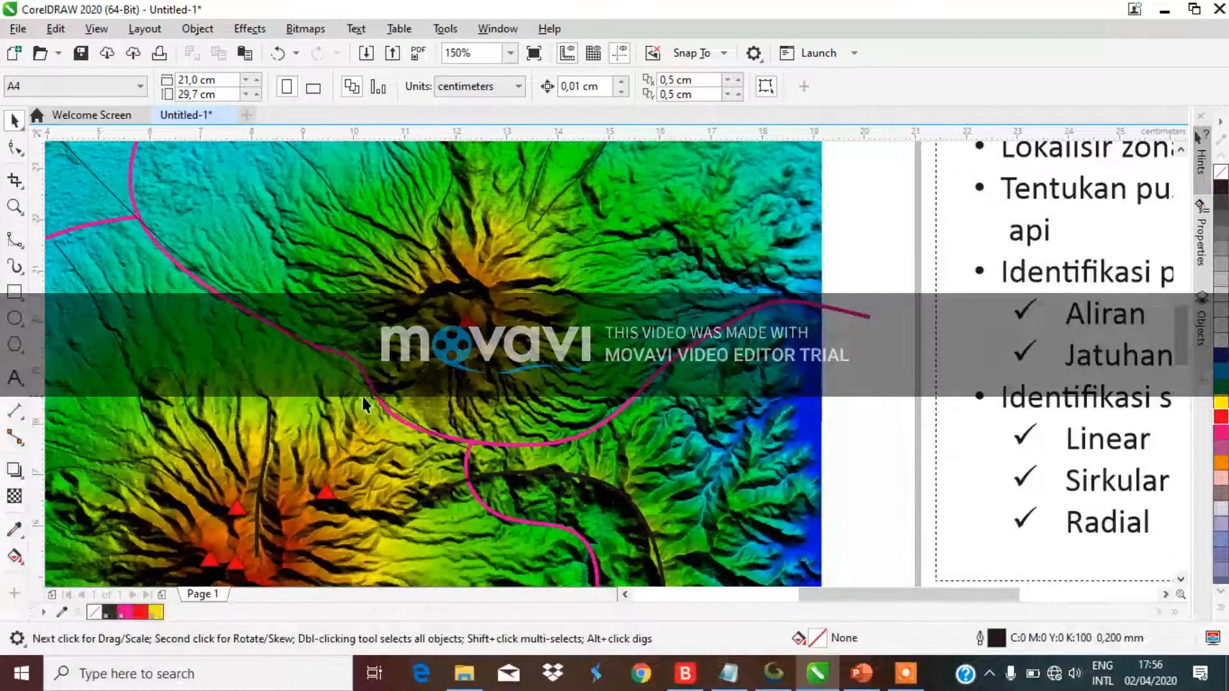
Step: Trace a B-Spline arc about 2.26 by 1.82 cm around the northern volcano's crater rim, open toward the west
click(10, 245)
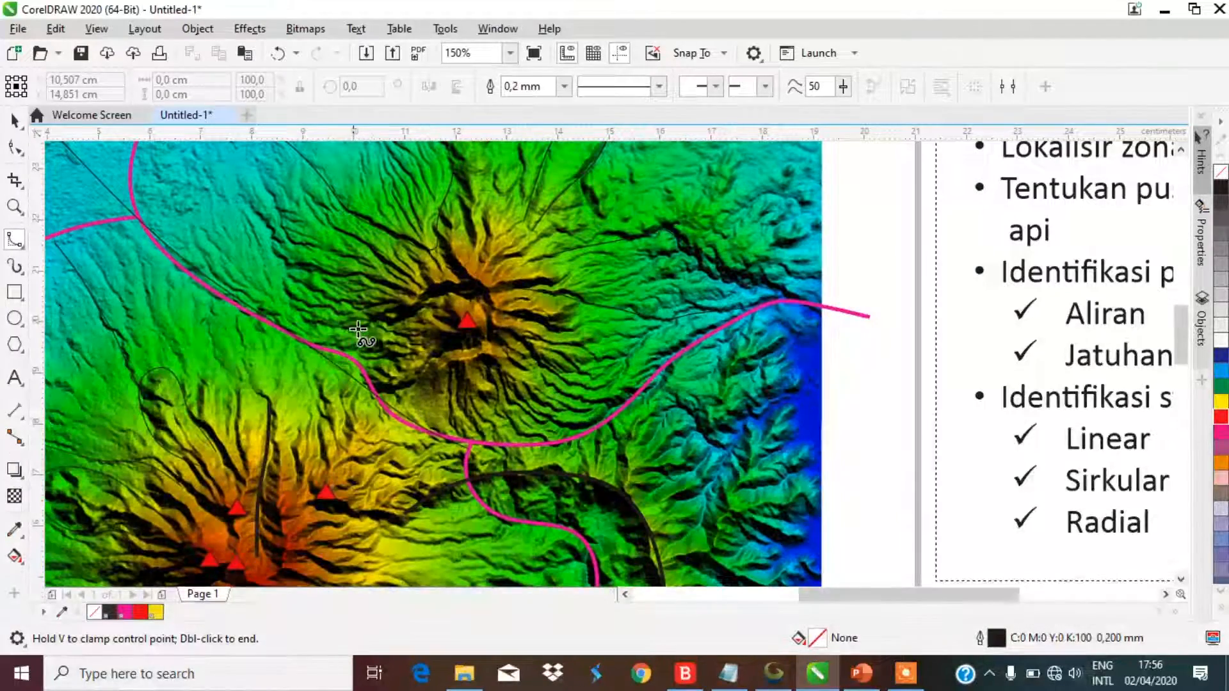
click(380, 315)
click(414, 299)
click(439, 282)
click(475, 279)
click(496, 303)
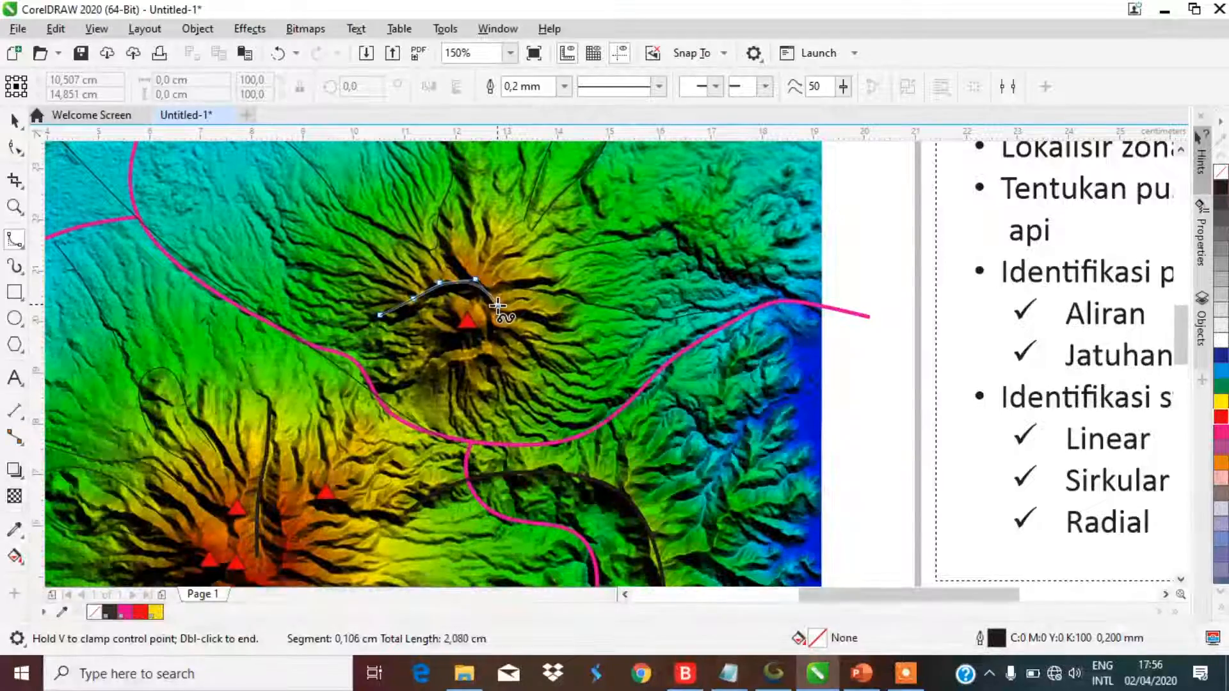
click(496, 331)
click(482, 359)
click(459, 369)
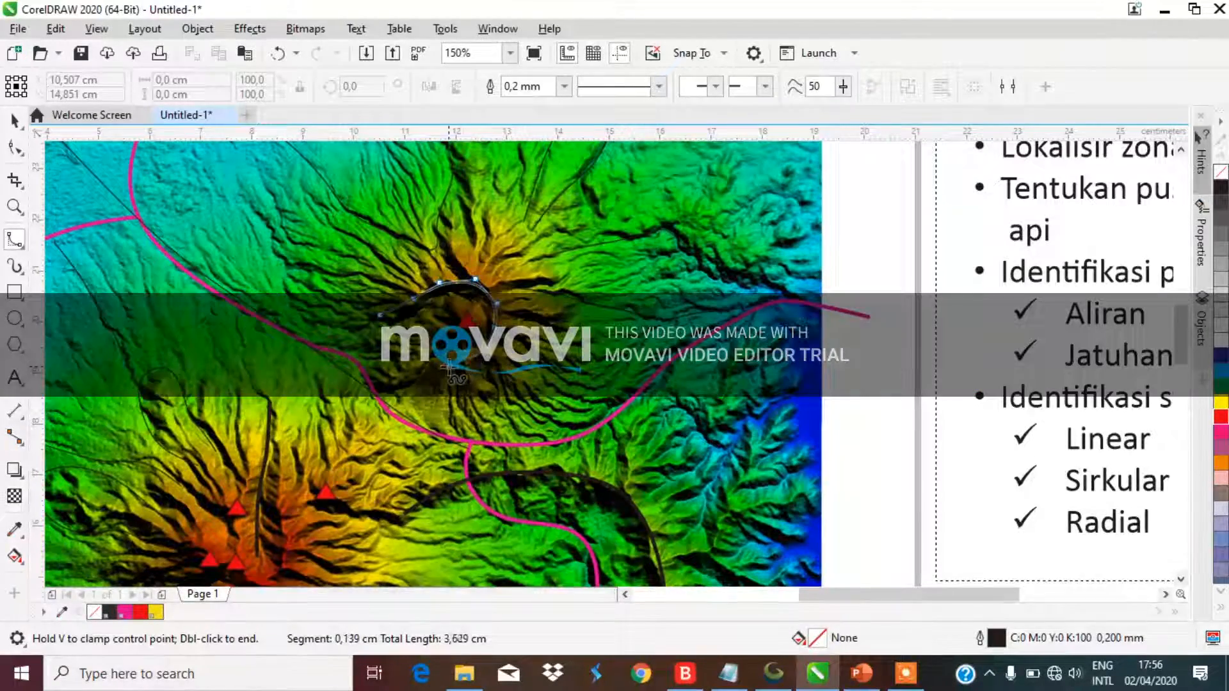
click(439, 374)
double_click(423, 375)
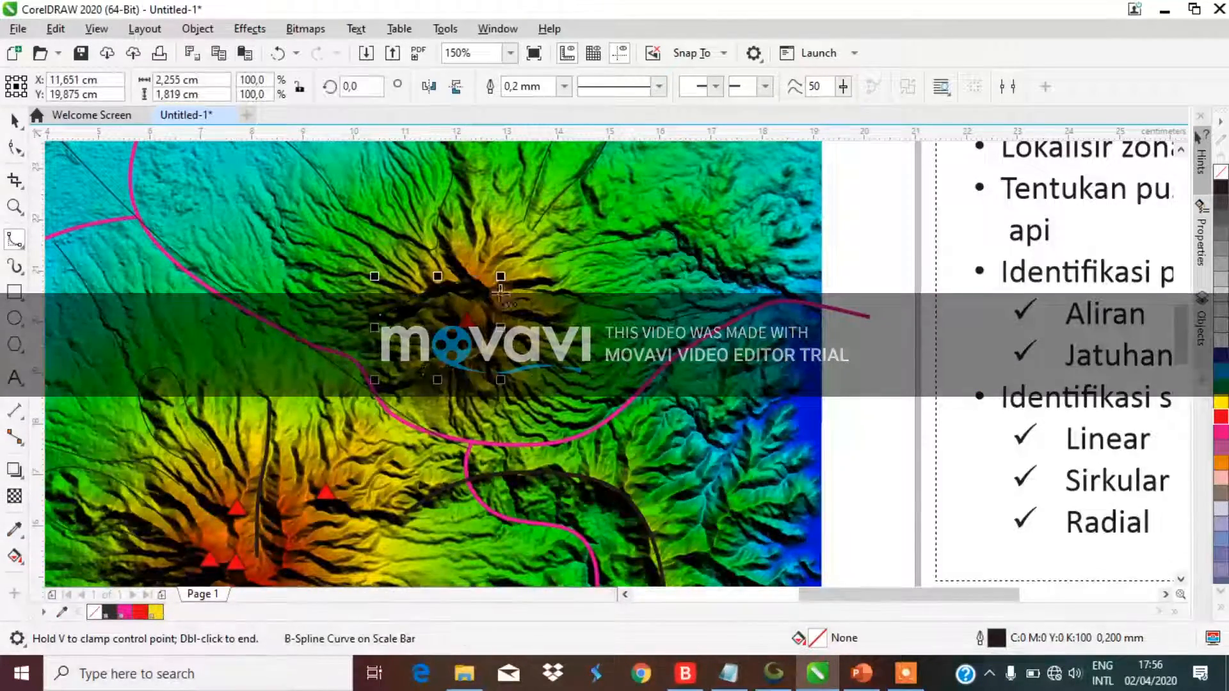
Step: Set the crater rim arc's outline width to 0.75 mm
click(565, 87)
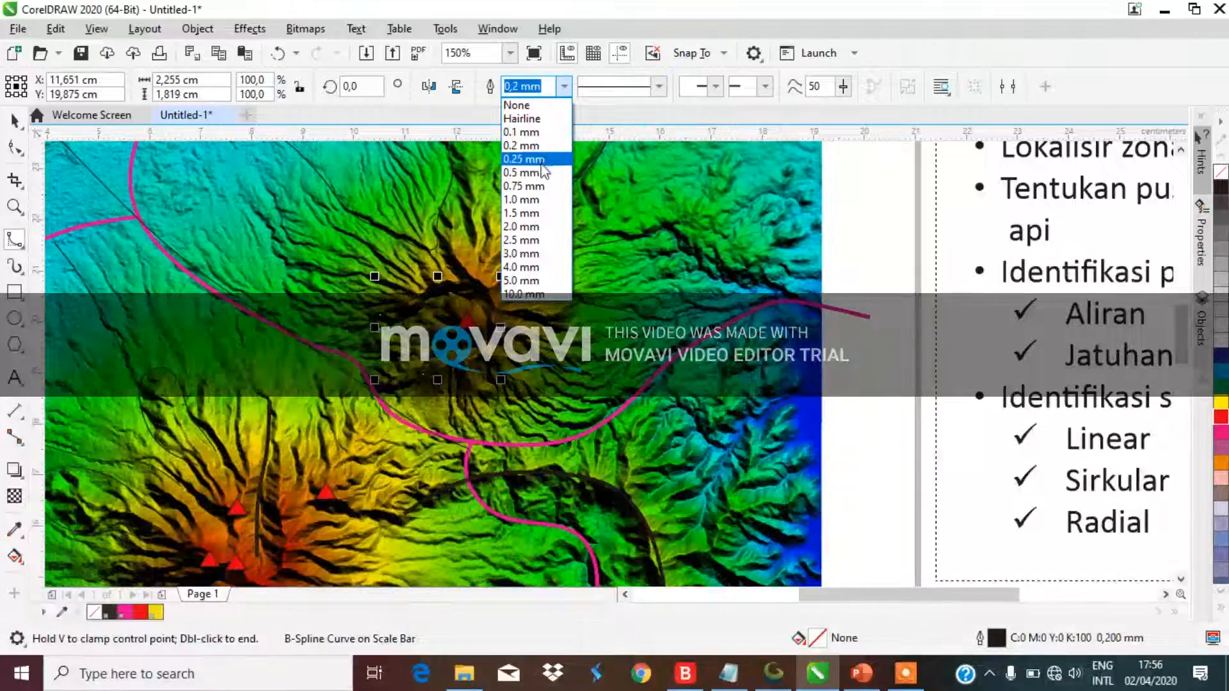
click(542, 173)
click(565, 87)
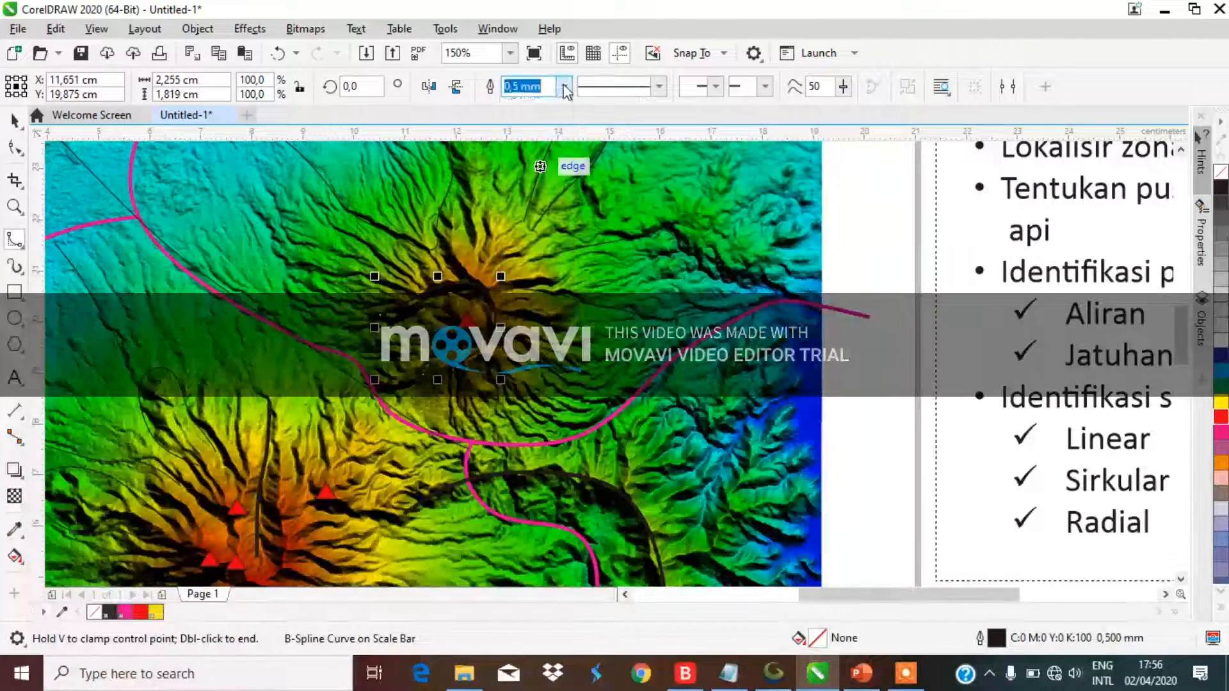
click(541, 187)
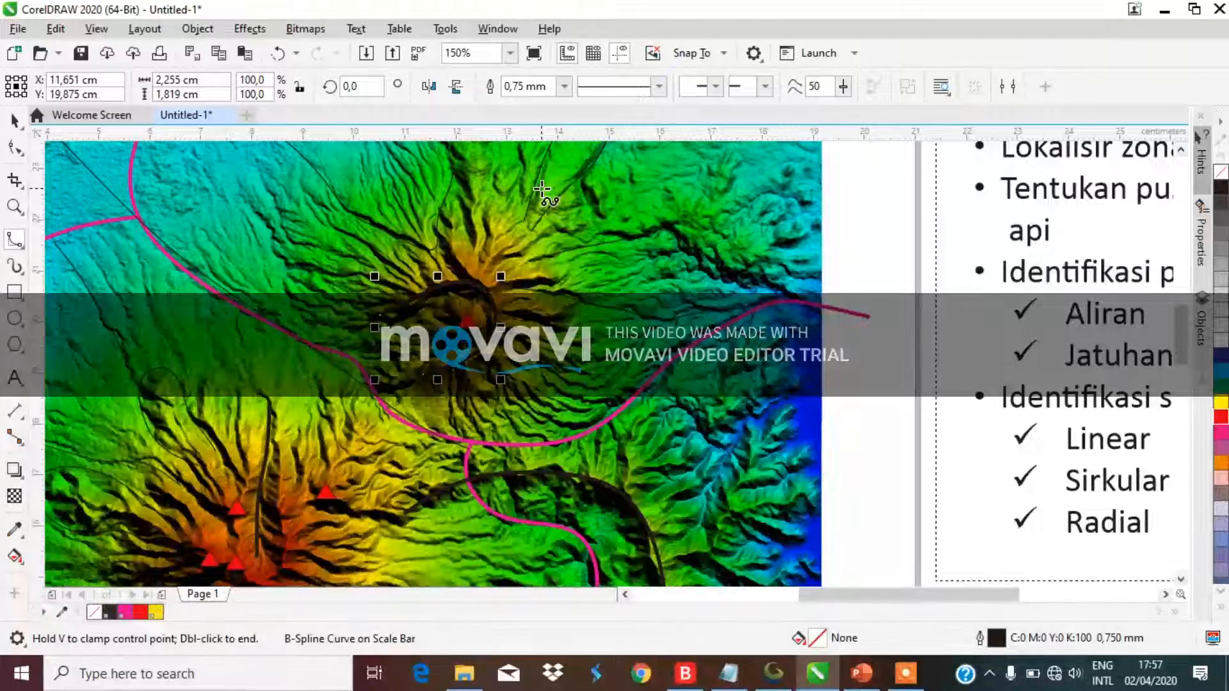
Step: Start a B-Spline at the magenta boundary southwest of the northern crater and trace it inside the rim, around the vent and back west
scroll(405, 334, up, 2)
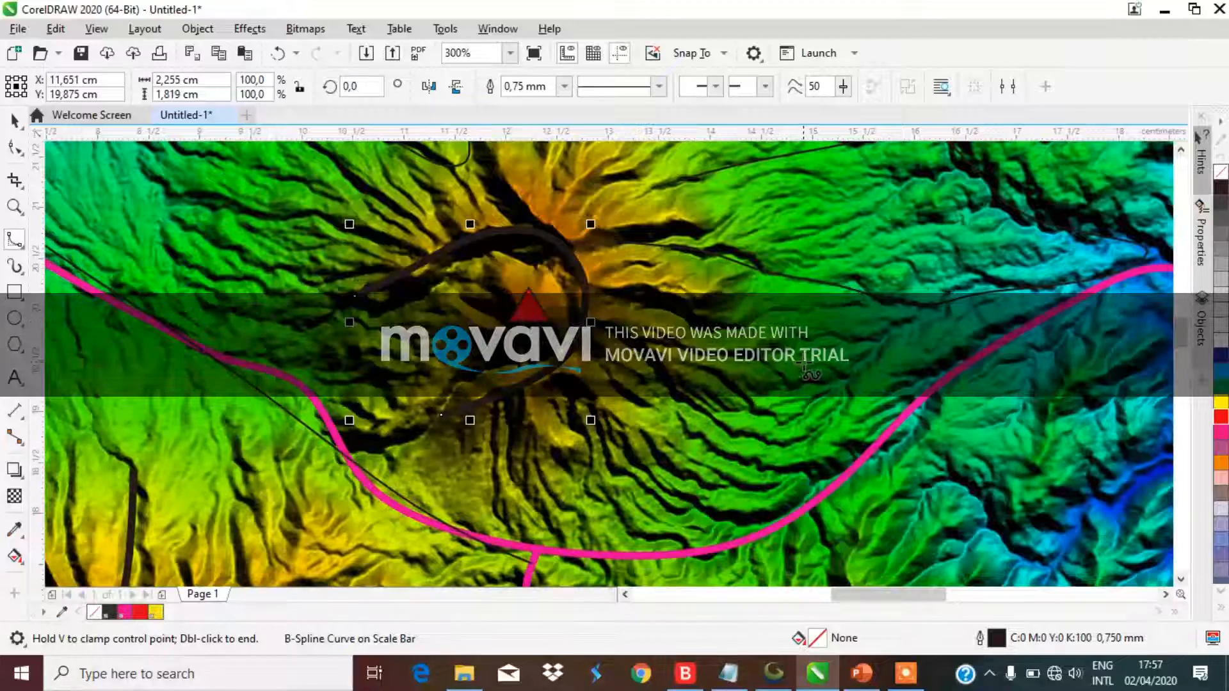
scroll(828, 374, down, 1)
scroll(466, 205, up, 1)
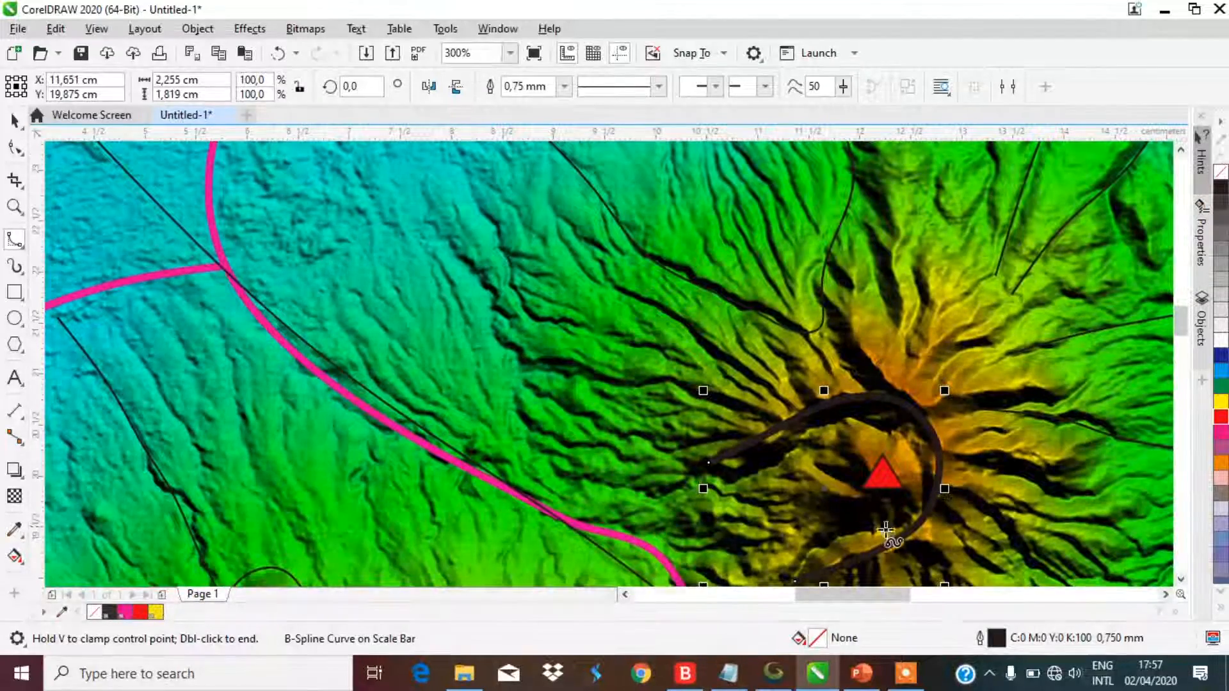
scroll(775, 359, down, 2)
scroll(794, 405, up, 2)
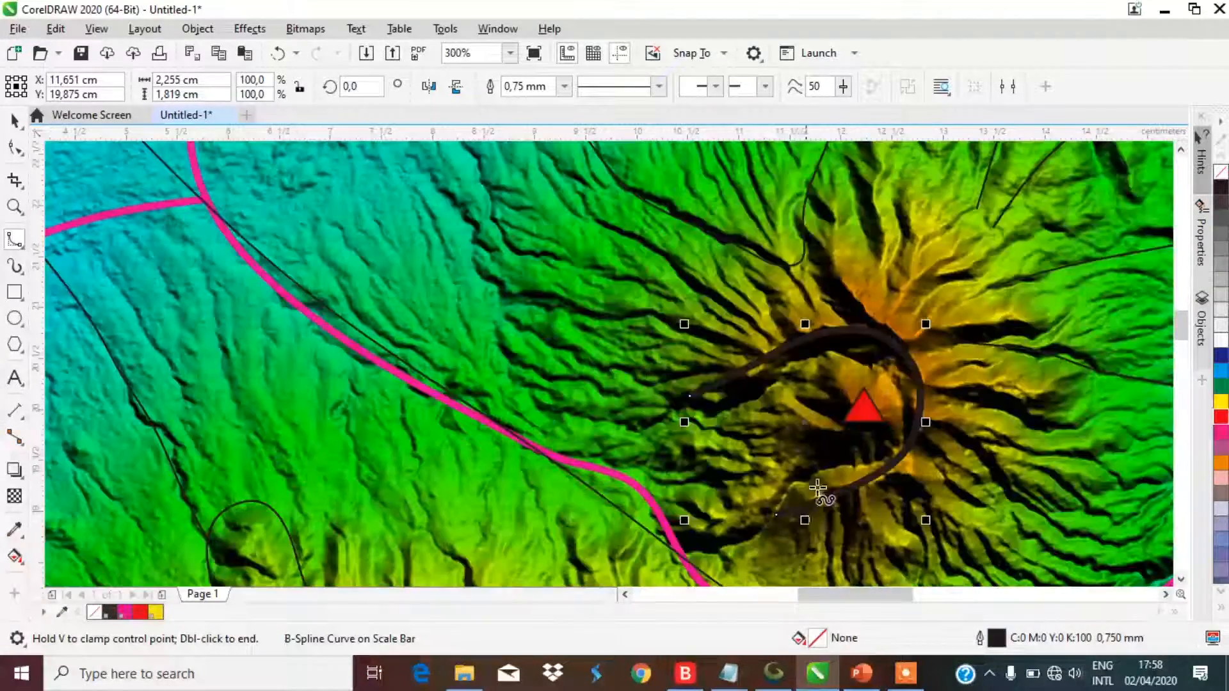
click(680, 552)
click(739, 543)
click(767, 525)
click(786, 485)
click(813, 468)
click(876, 456)
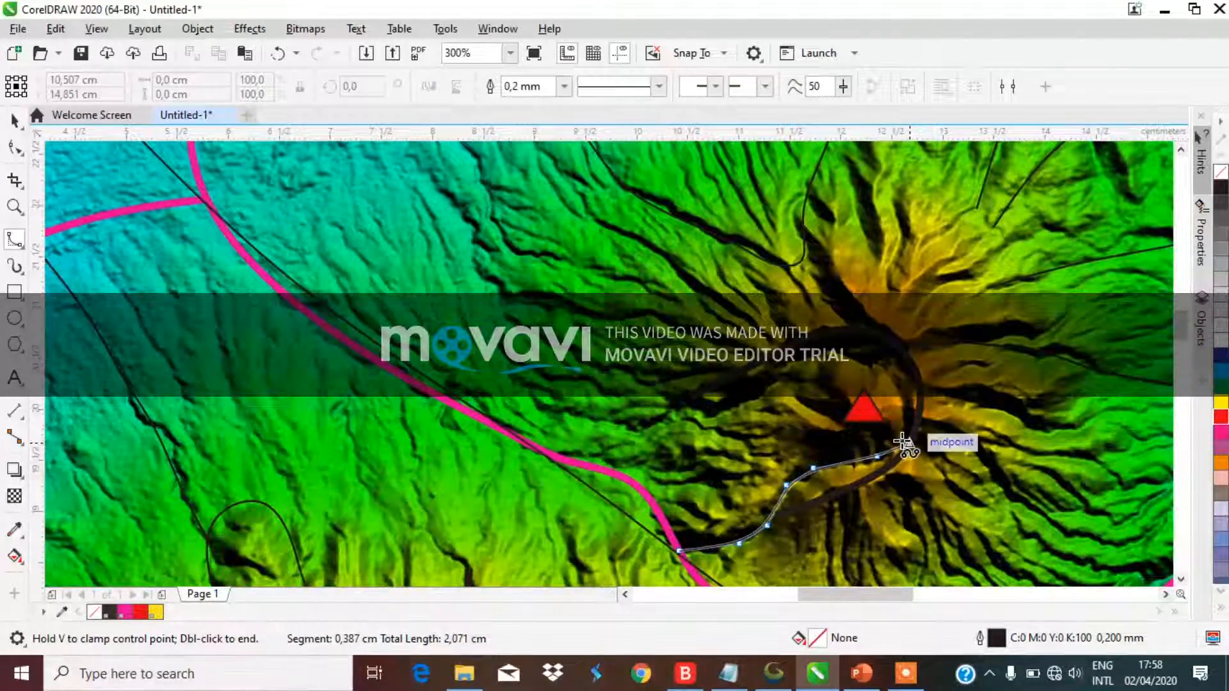
click(901, 433)
click(894, 399)
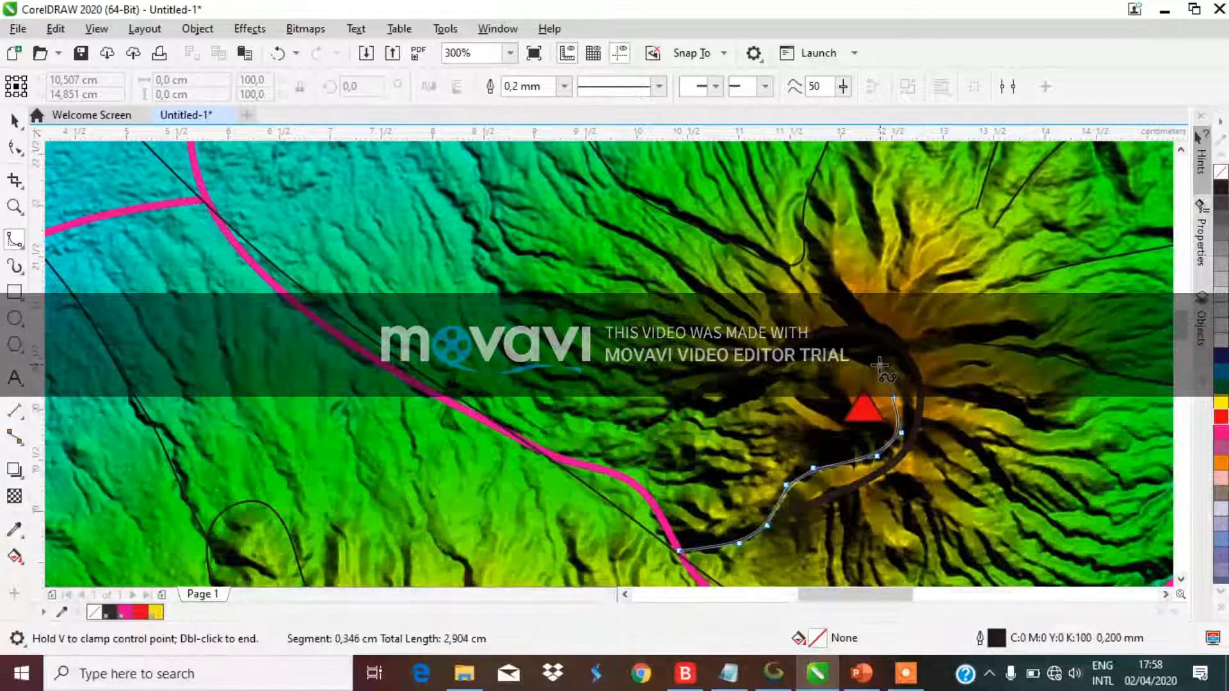
click(776, 387)
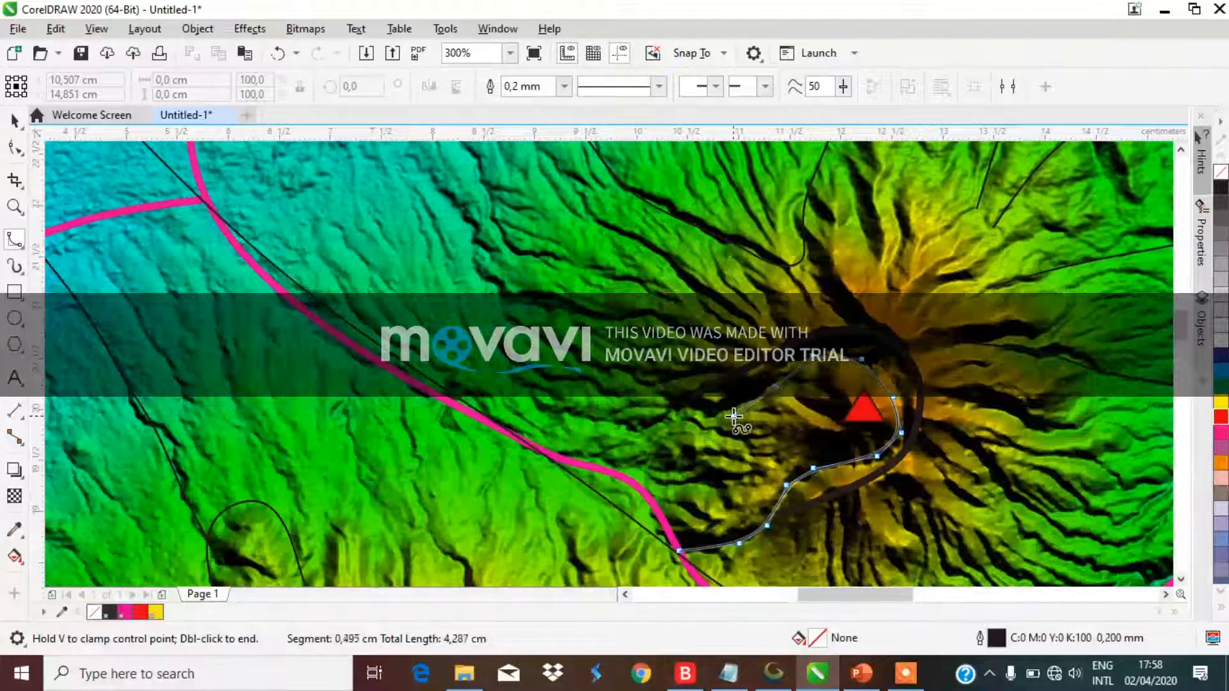
click(675, 413)
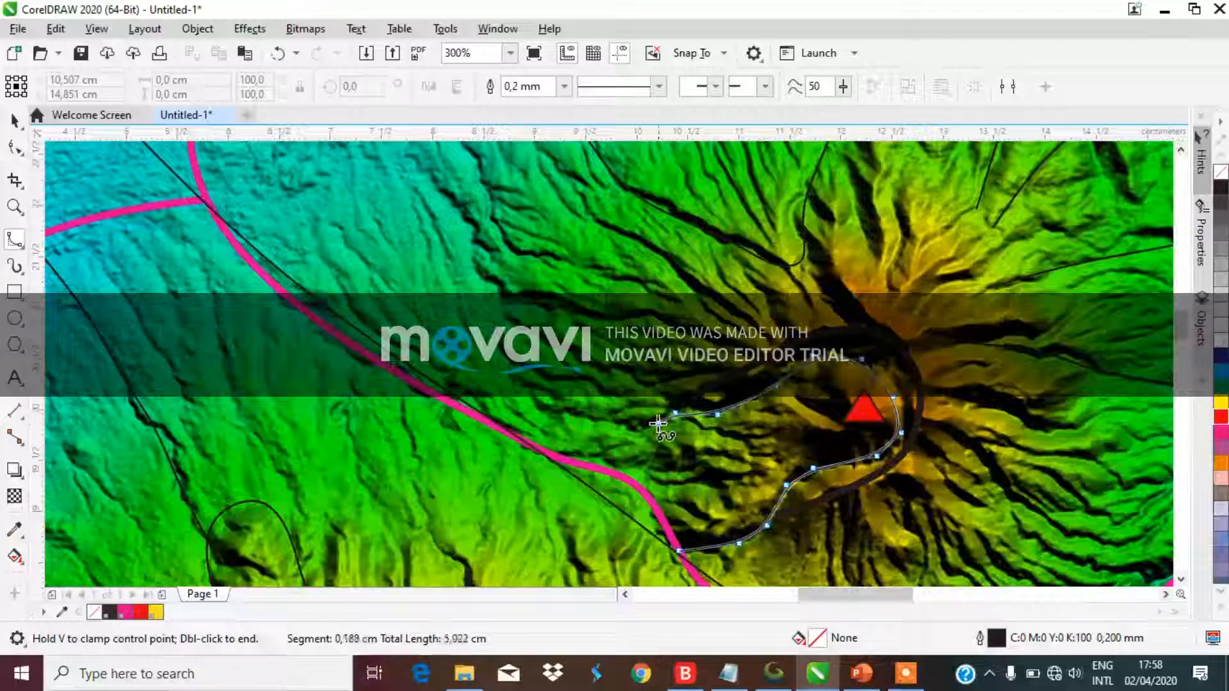
Step: Continue the flow outline west and north down the northern volcano's flank, finishing the B-Spline at about 5.2 by 5.0 cm
click(649, 426)
click(603, 424)
click(557, 416)
click(529, 408)
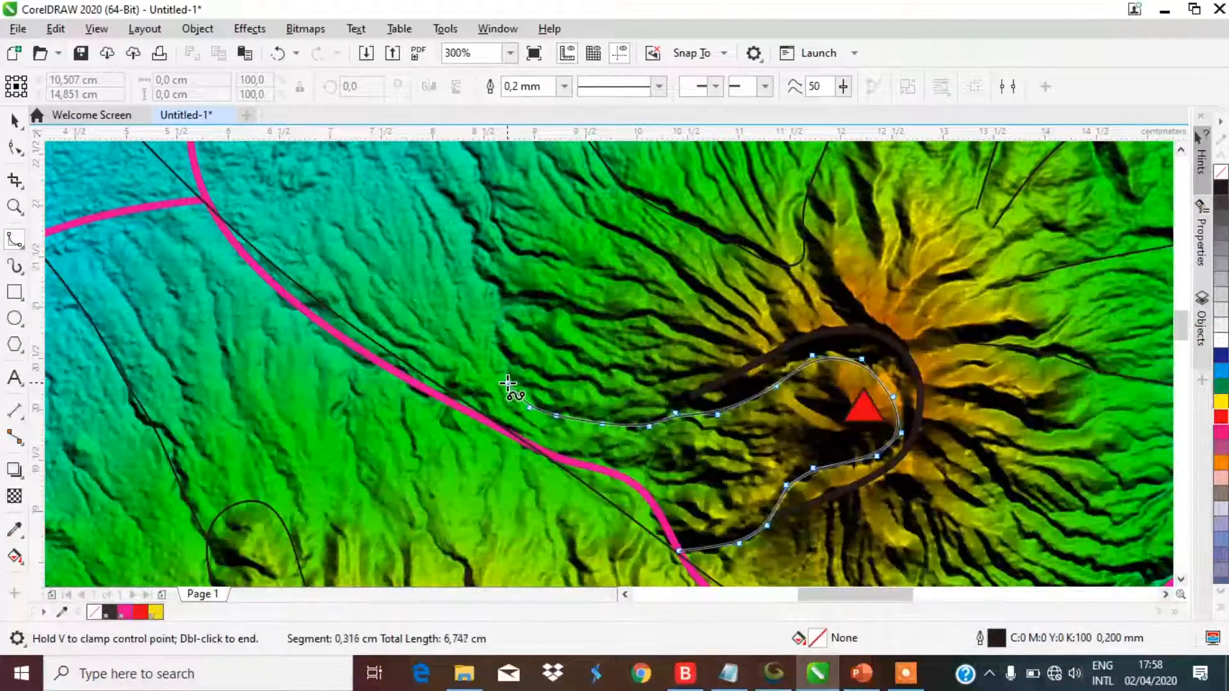
click(496, 351)
scroll(497, 326, up, 3)
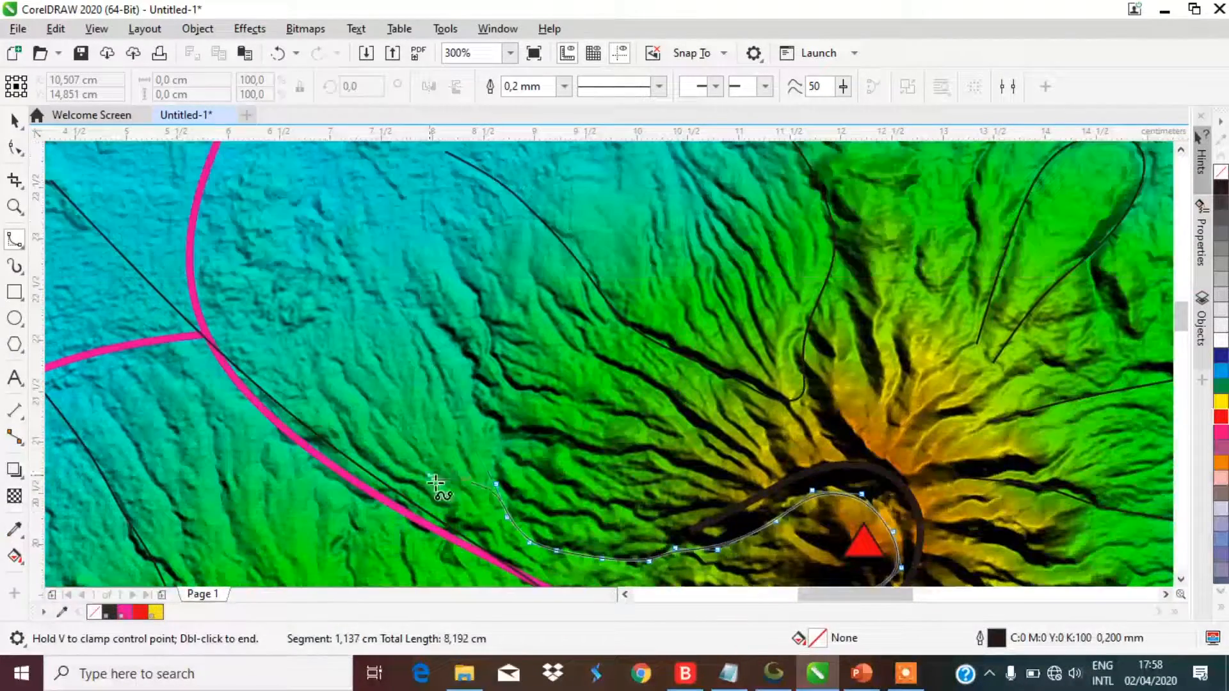
click(498, 423)
click(478, 404)
click(467, 352)
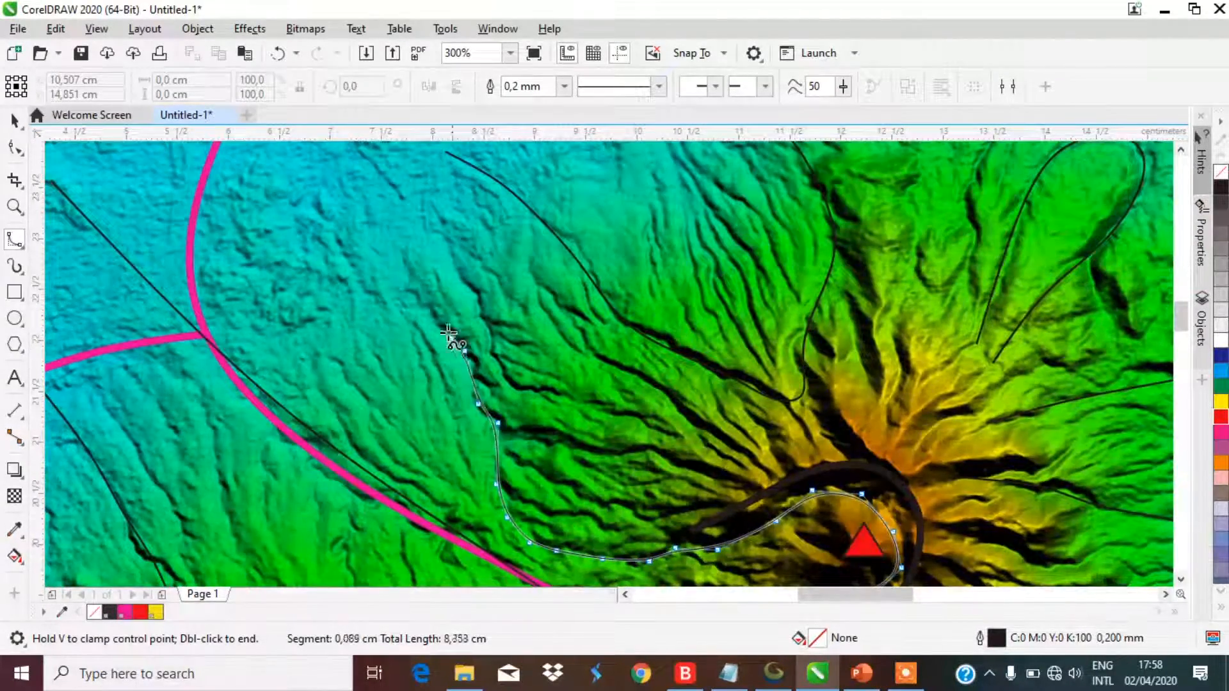
click(428, 314)
click(402, 267)
click(385, 197)
double_click(366, 176)
Step: Dismiss the ransomware recommendation and examine the traced flow area on the northern volcano's west flank in overview and close-up
scroll(366, 176, down, 1)
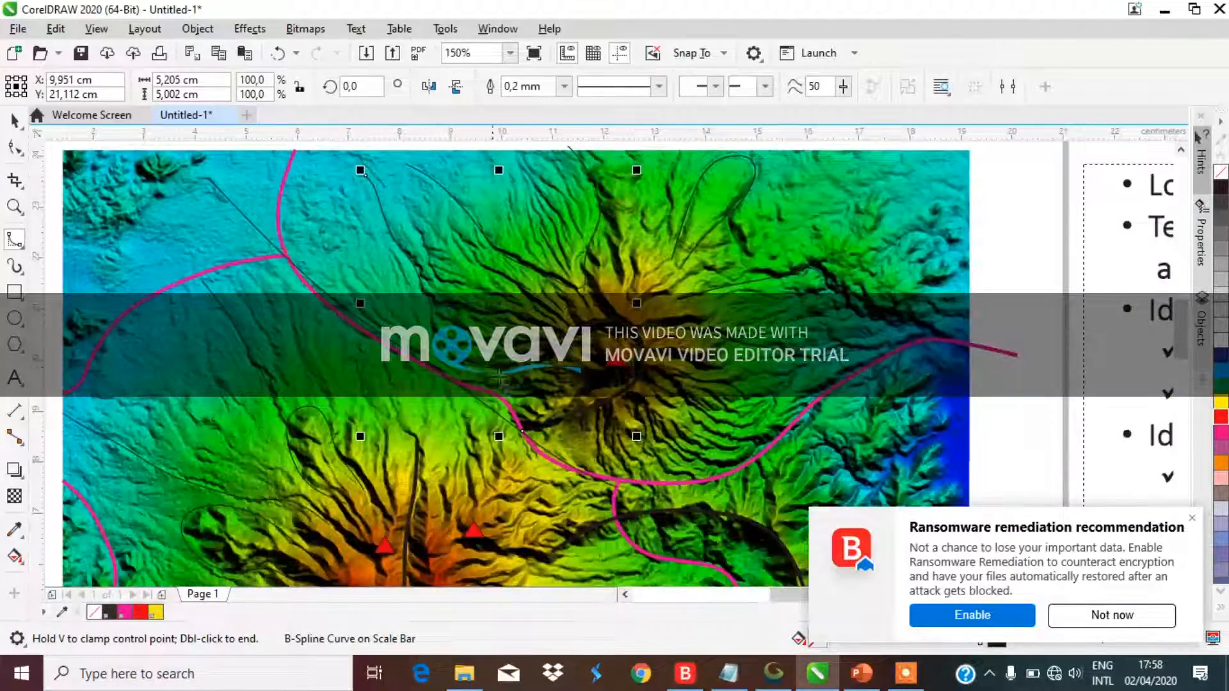
scroll(522, 335, up, 1)
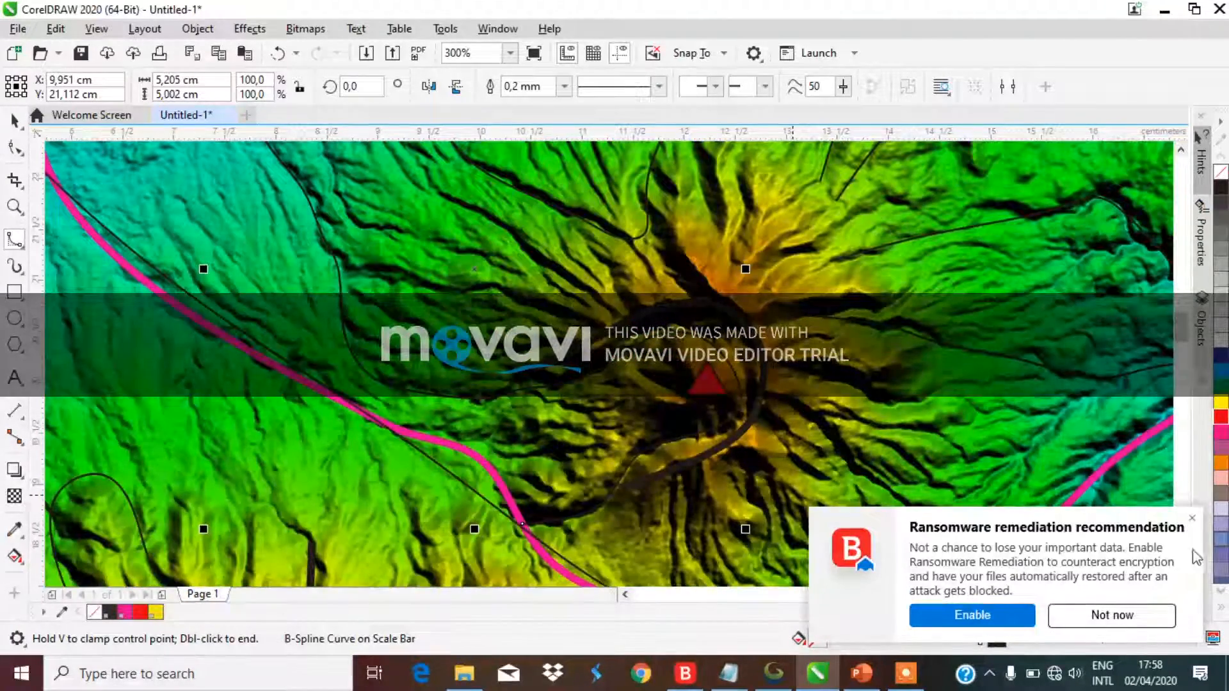
click(1192, 518)
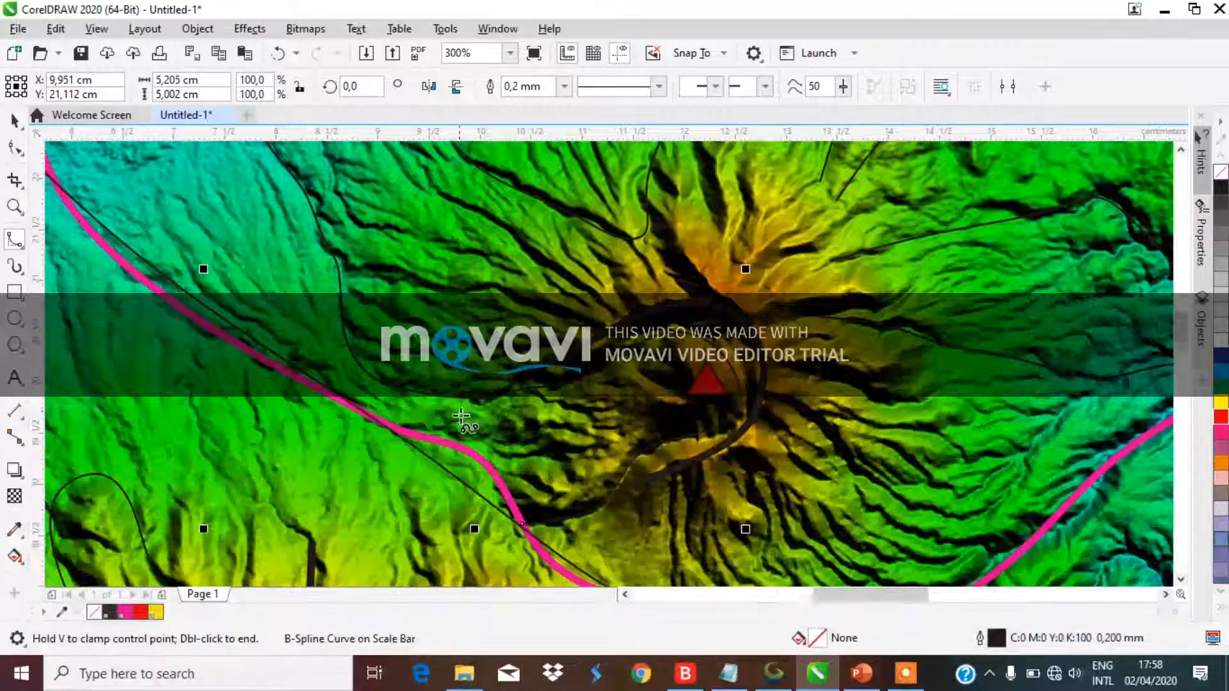
scroll(460, 418, down, 1)
scroll(442, 461, up, 1)
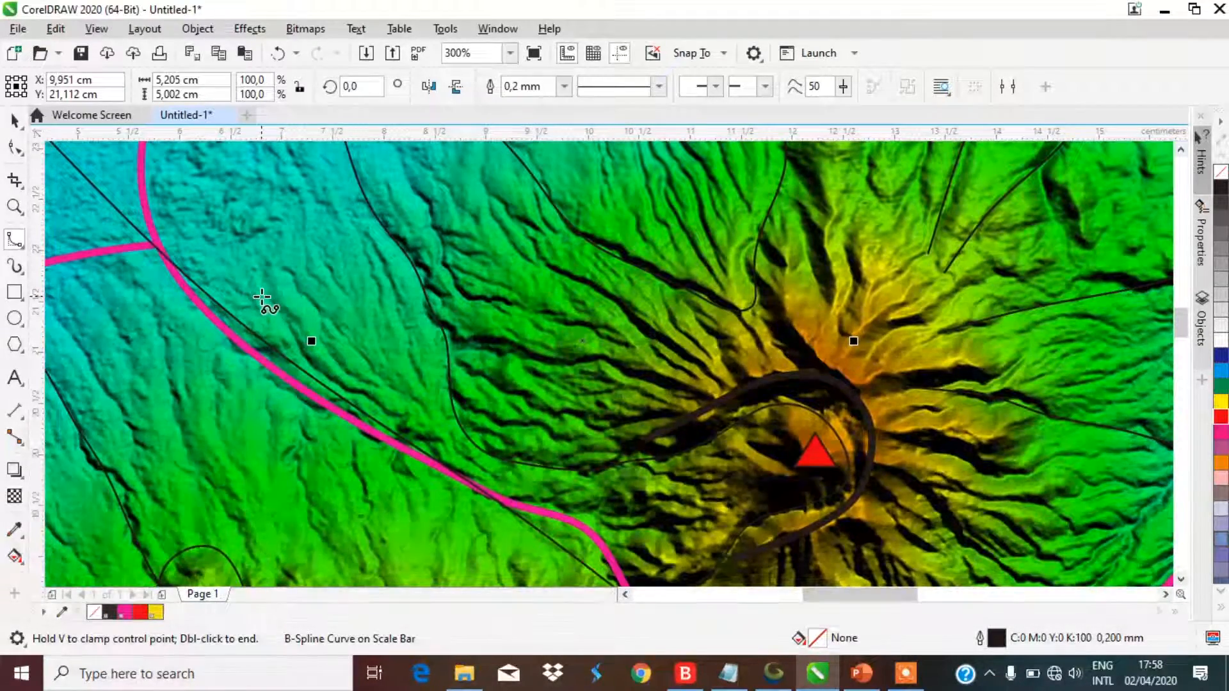
scroll(672, 343, down, 1)
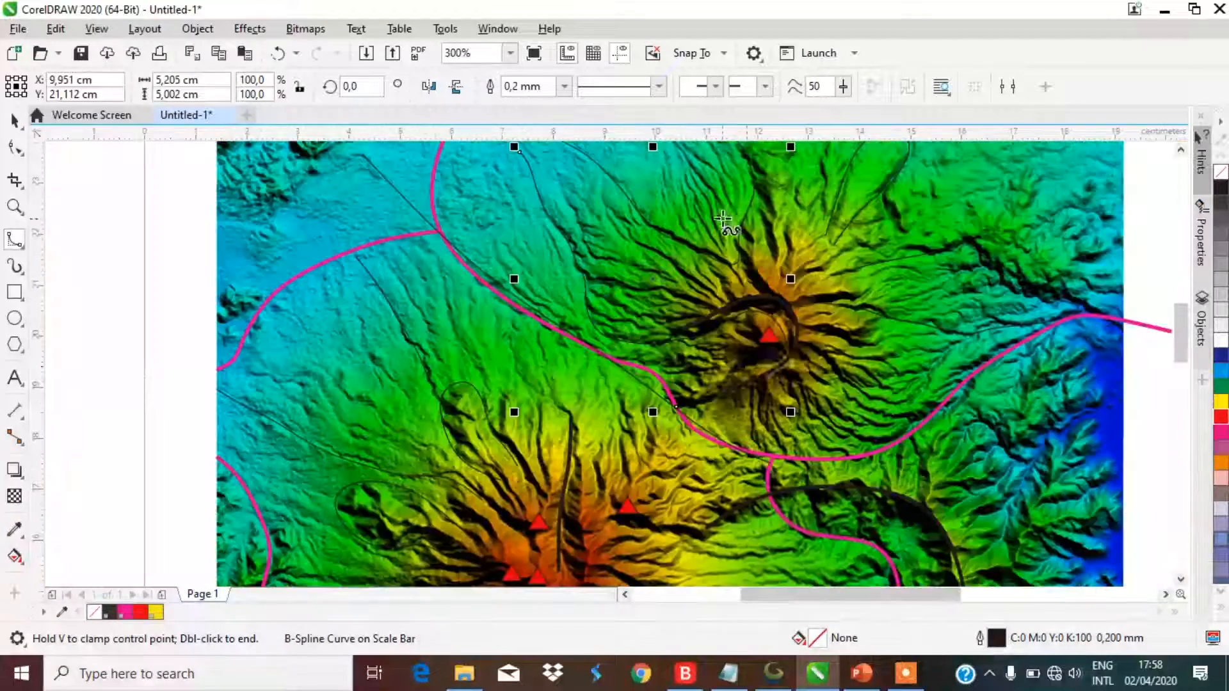
scroll(770, 340, up, 1)
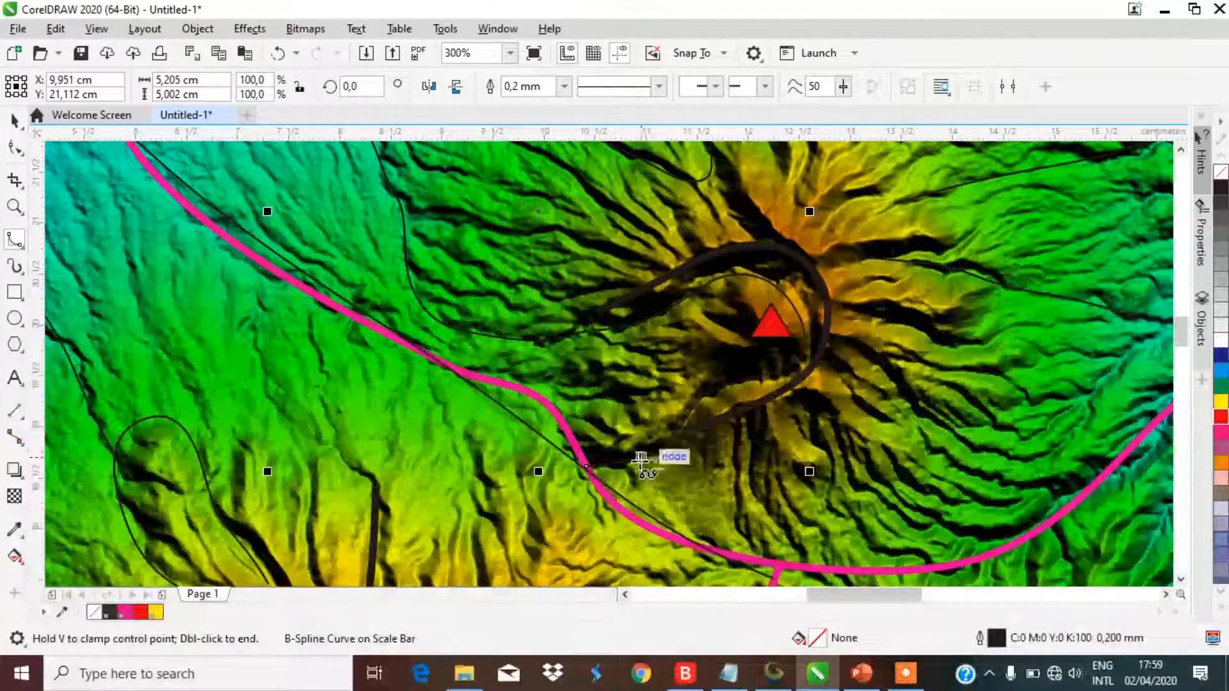
Step: Trace a B-Spline lobe about 1.1 by 0.68 cm beside the magenta boundary, southwest of the northern volcano's crater
click(606, 463)
click(576, 447)
click(563, 423)
click(578, 407)
click(608, 398)
click(643, 397)
click(680, 398)
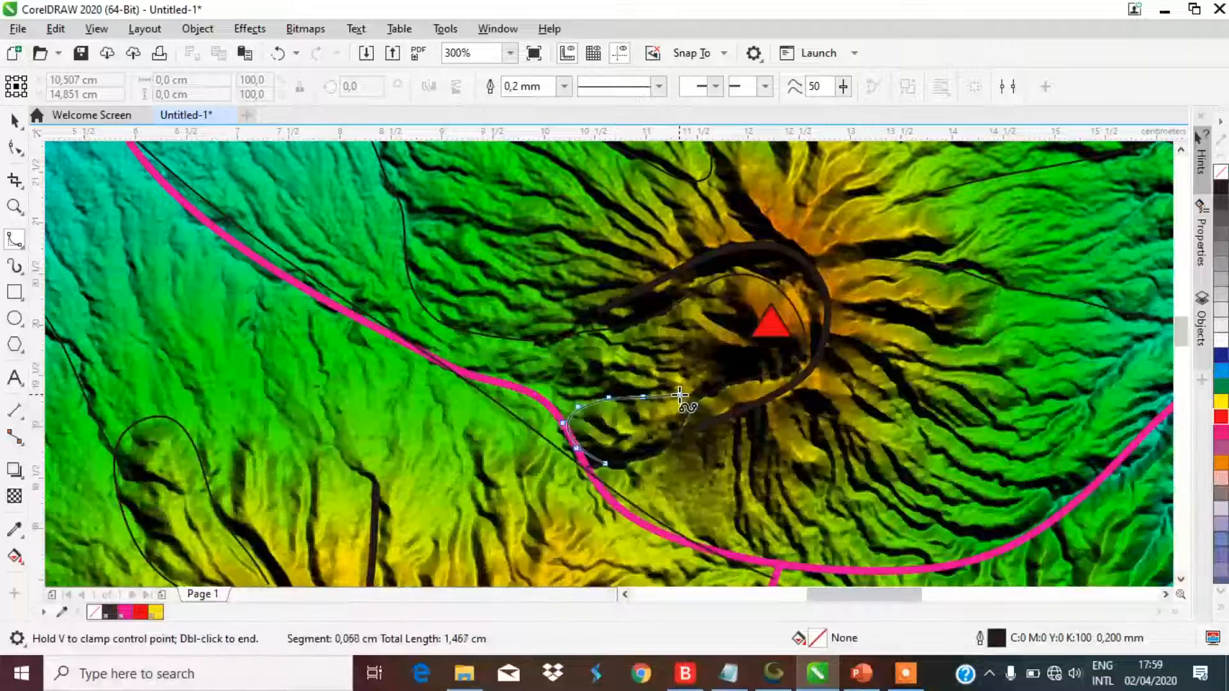
double_click(684, 395)
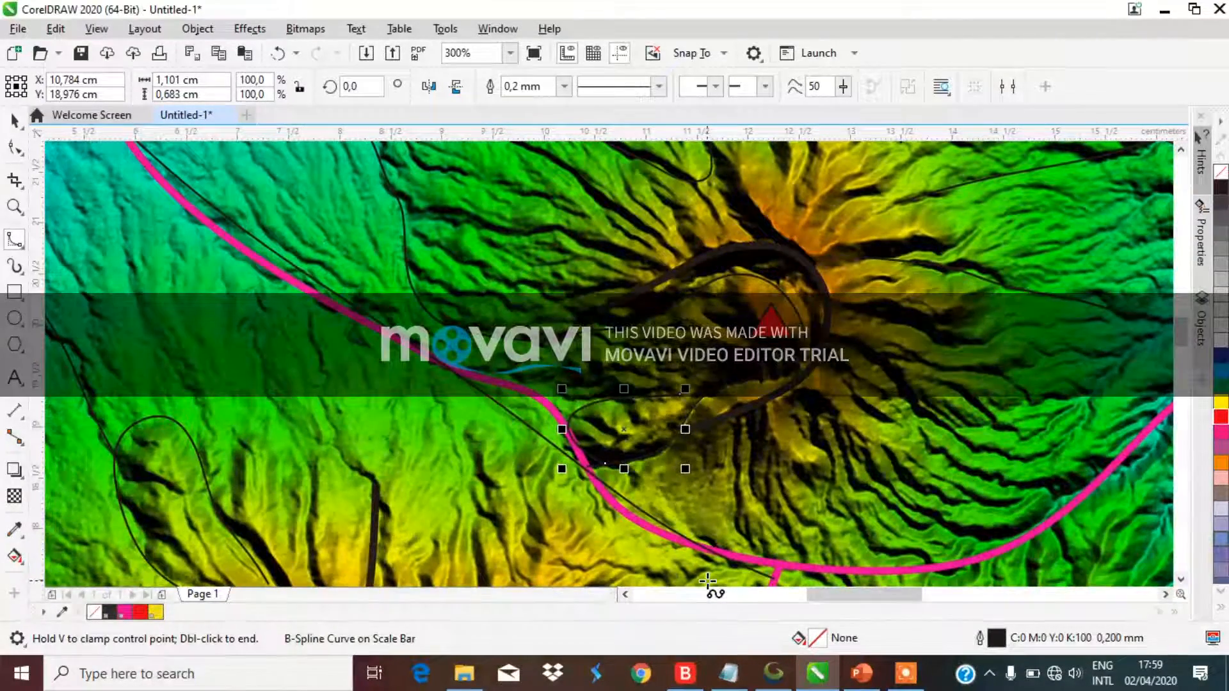
Step: Draw a B-Spline about 1.0 by 0.26 cm along the ridge west of the northern vent and set its outline to 0.5 mm
click(597, 329)
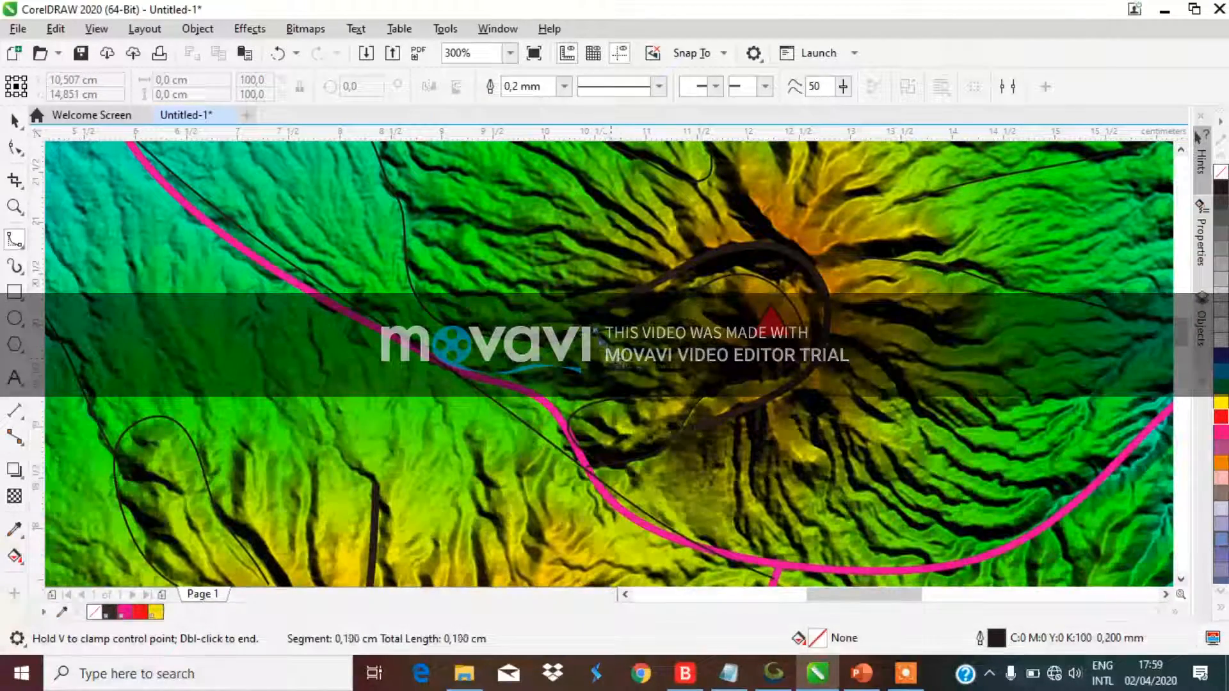
click(645, 368)
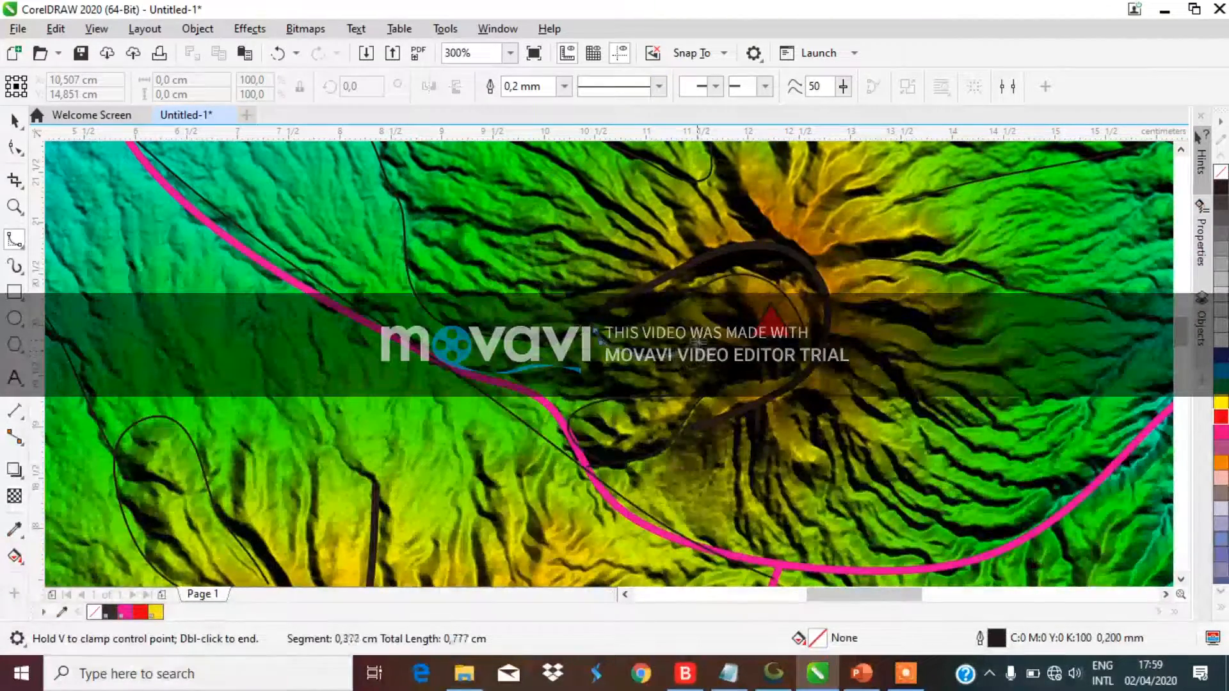
double_click(702, 345)
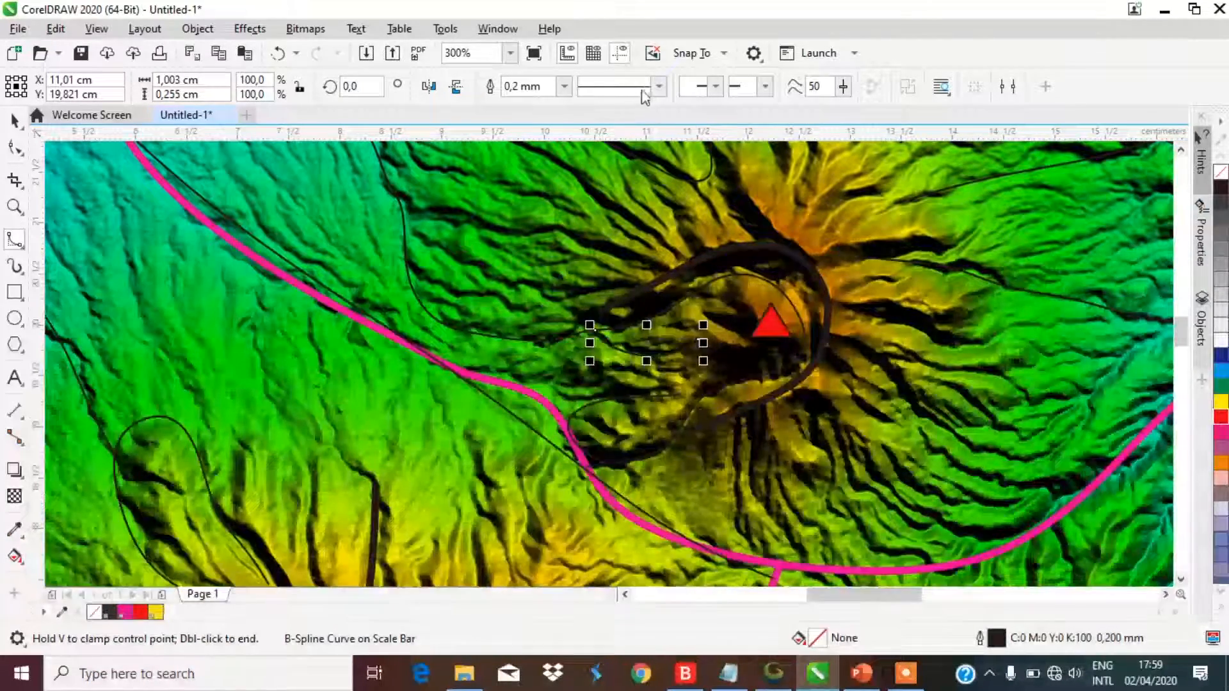
click(563, 86)
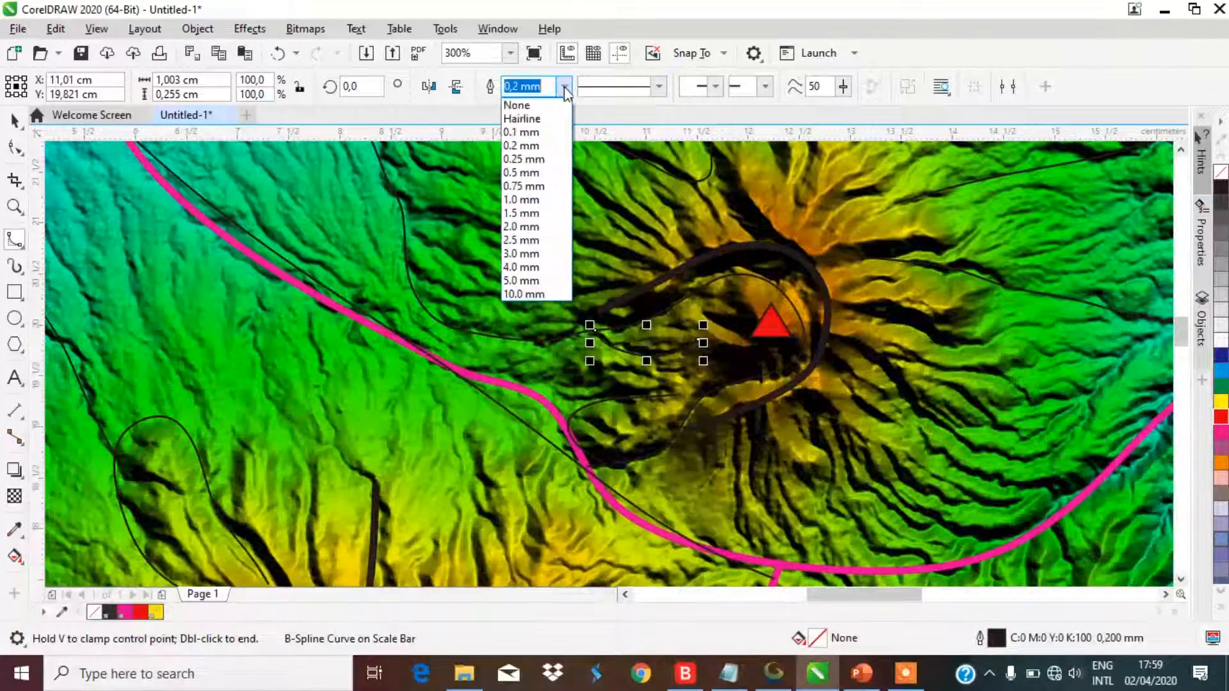
click(525, 173)
Step: Set the outlines of the small southwestern lobe and the long flow curve around the northern vent to 0.5 mm
key(space)
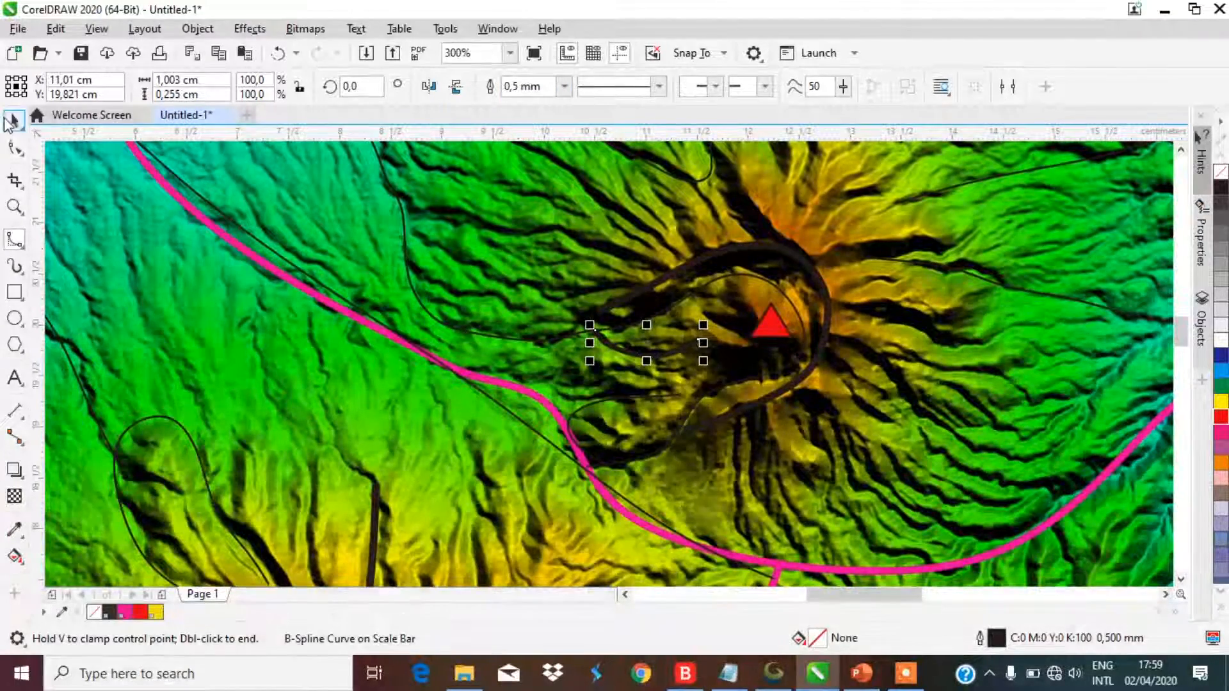
click(679, 401)
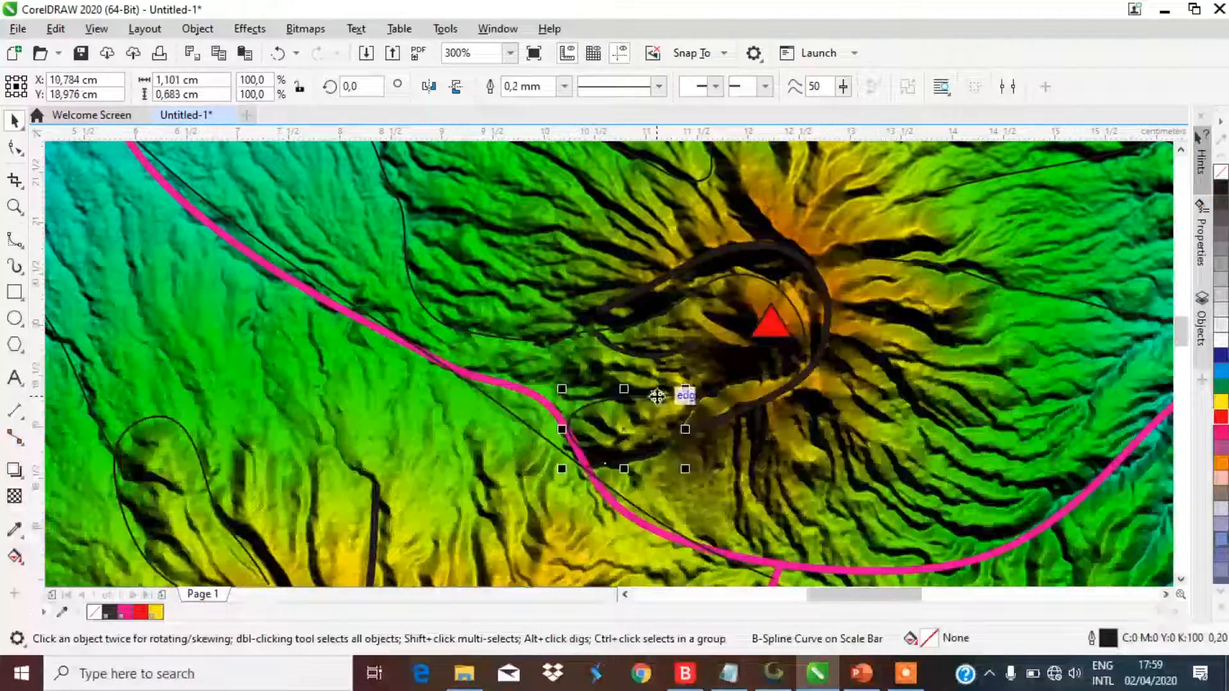
click(564, 86)
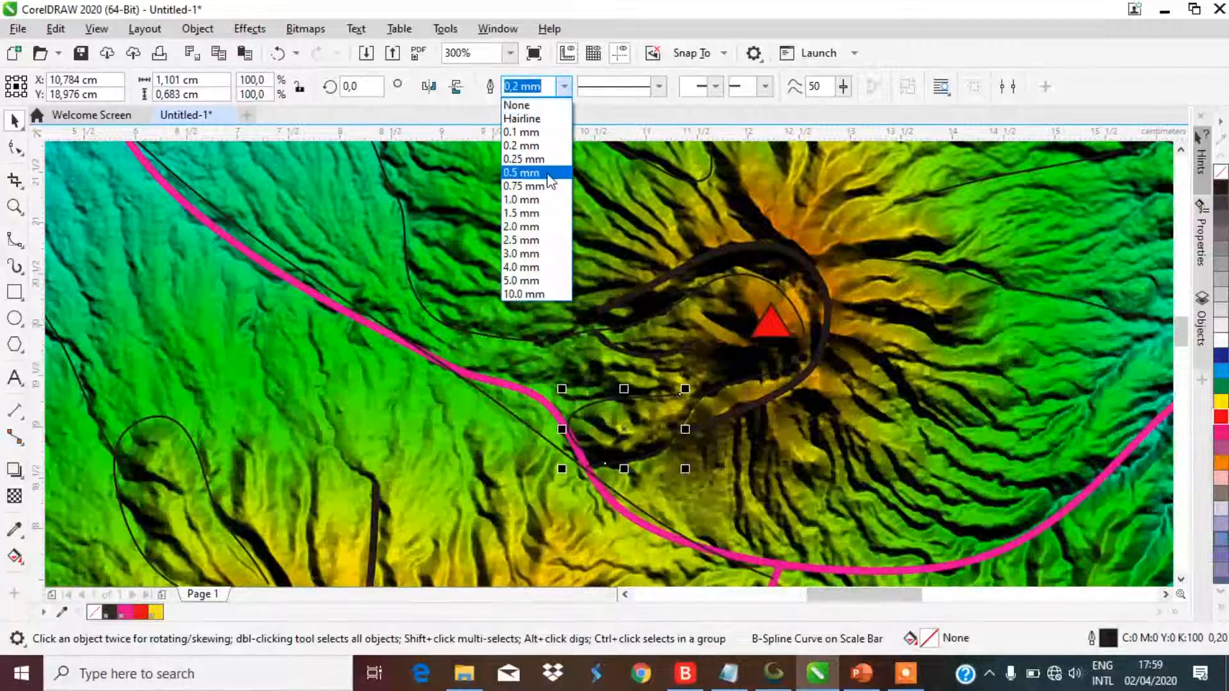
click(523, 172)
click(752, 384)
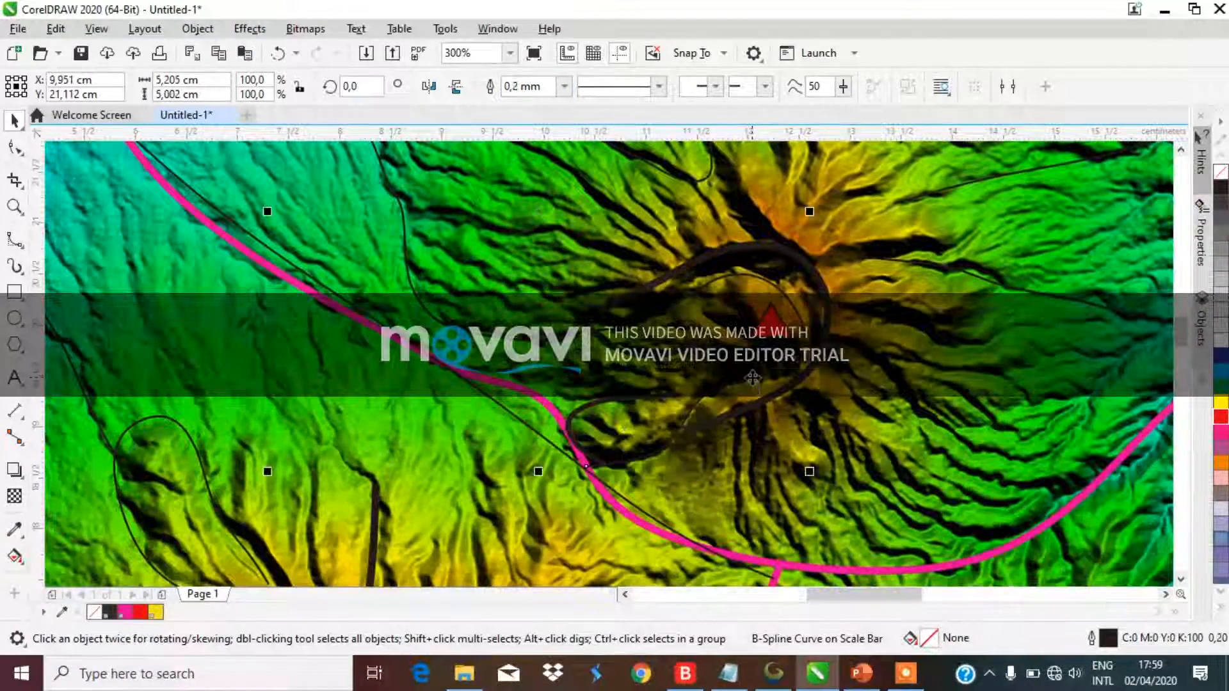
click(566, 86)
click(560, 174)
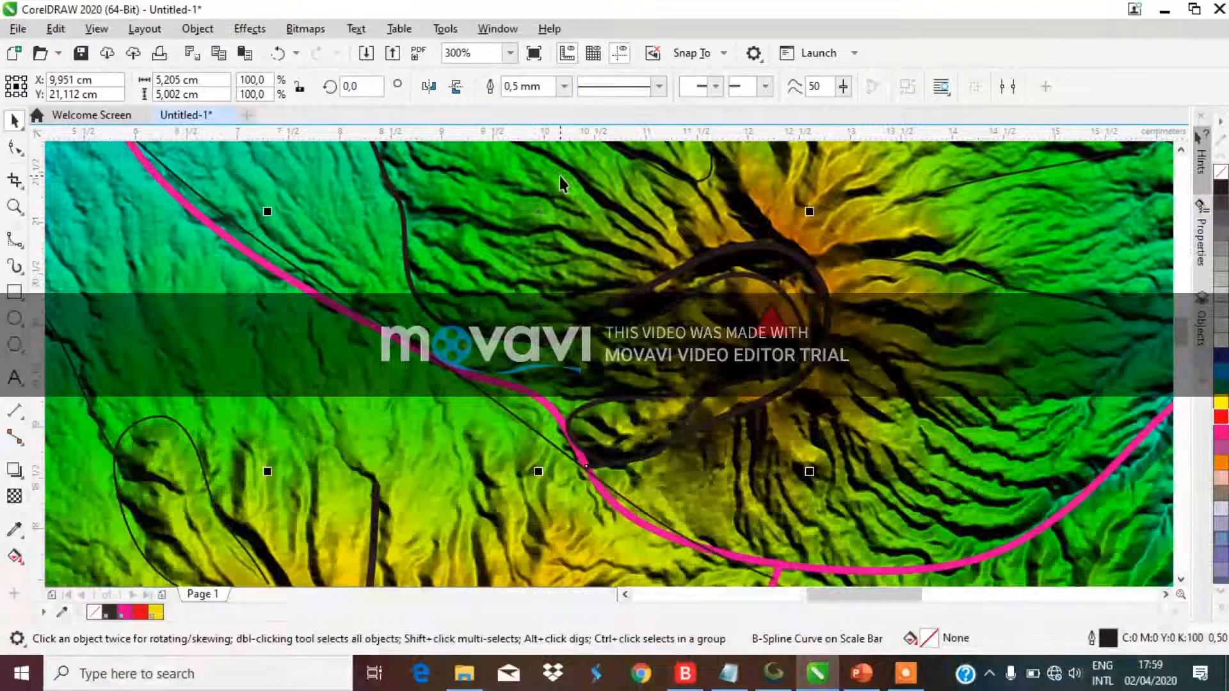
scroll(373, 302, down, 4)
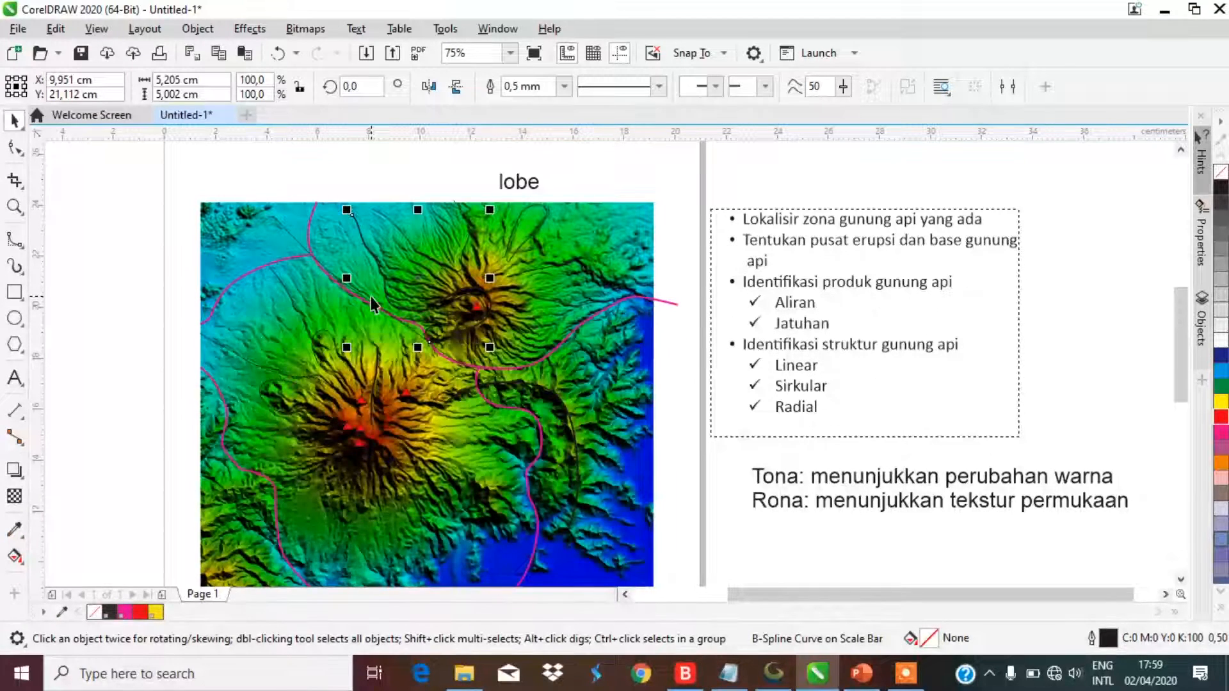
Step: Clear the selection and create a new one-page A4 portrait document named Untitled-2 in CMYK at 300 dpi
click(1092, 353)
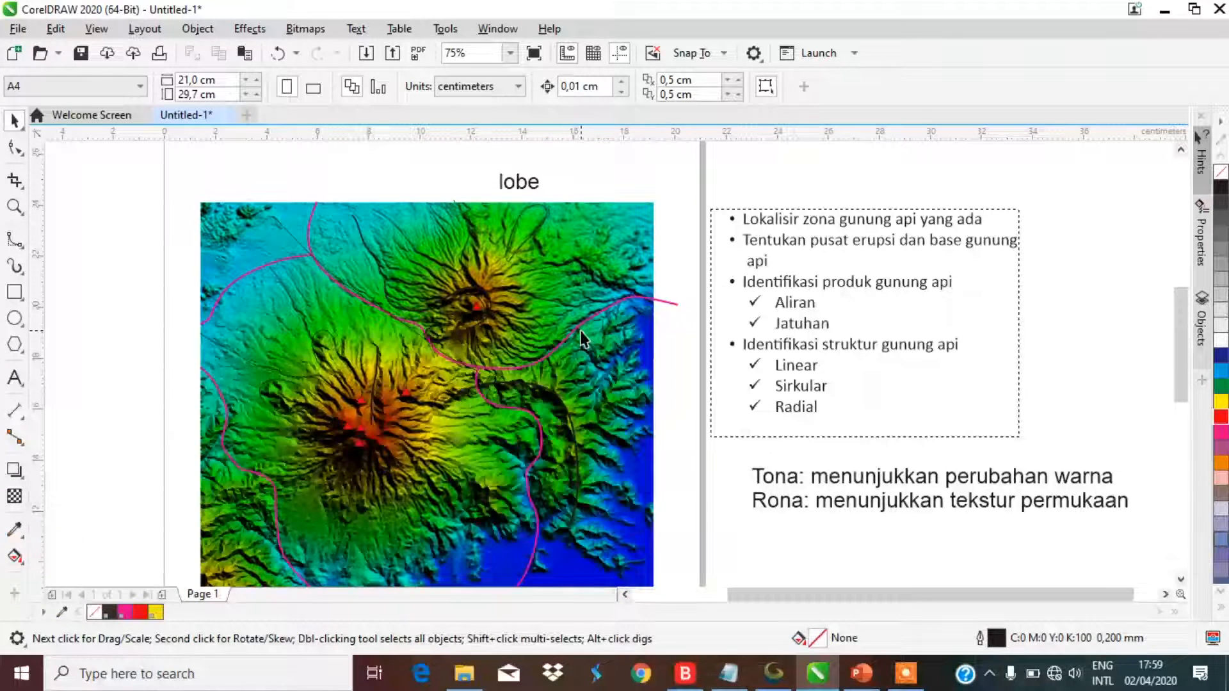
click(248, 115)
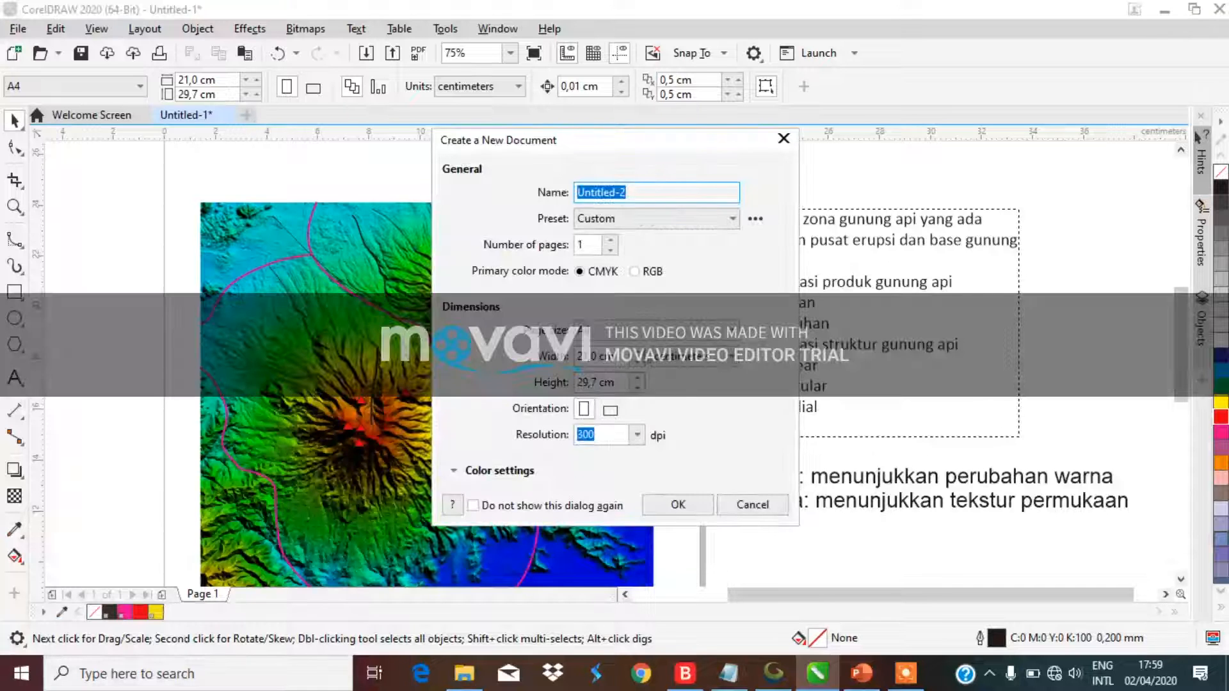
click(677, 505)
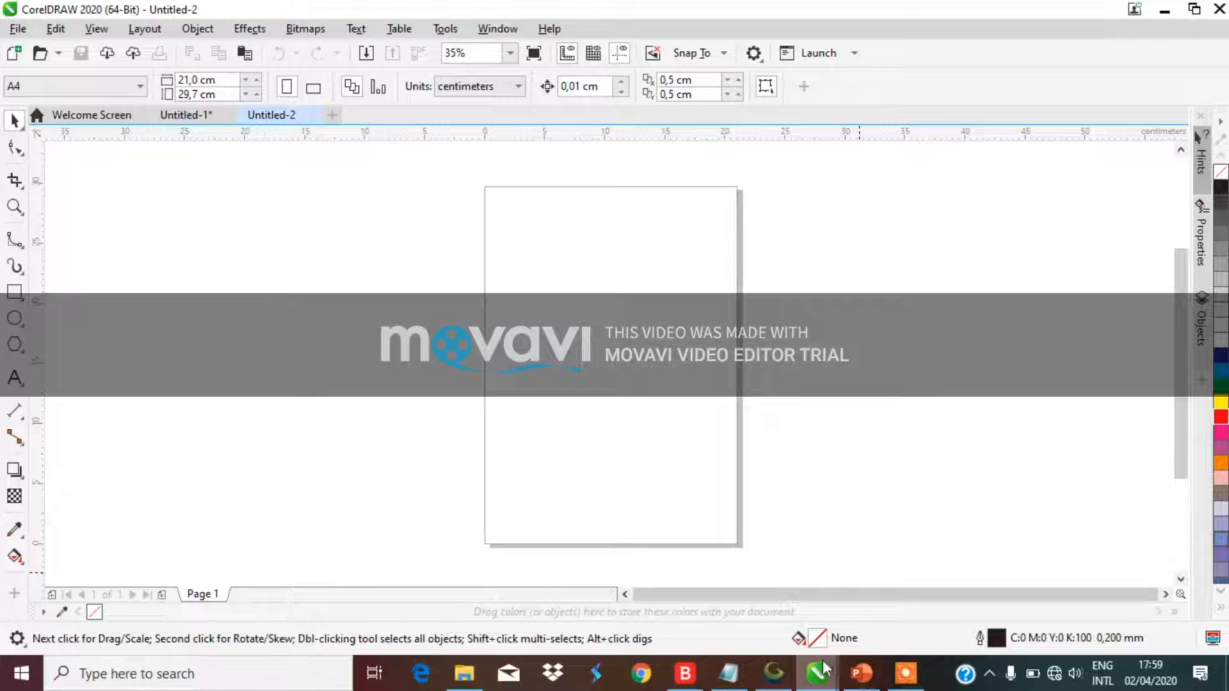
Step: Switch to File Explorer and copy Kontur gunung api.pdf from the DEMNAS Lampung folder under D:\PETA-PETA
click(464, 676)
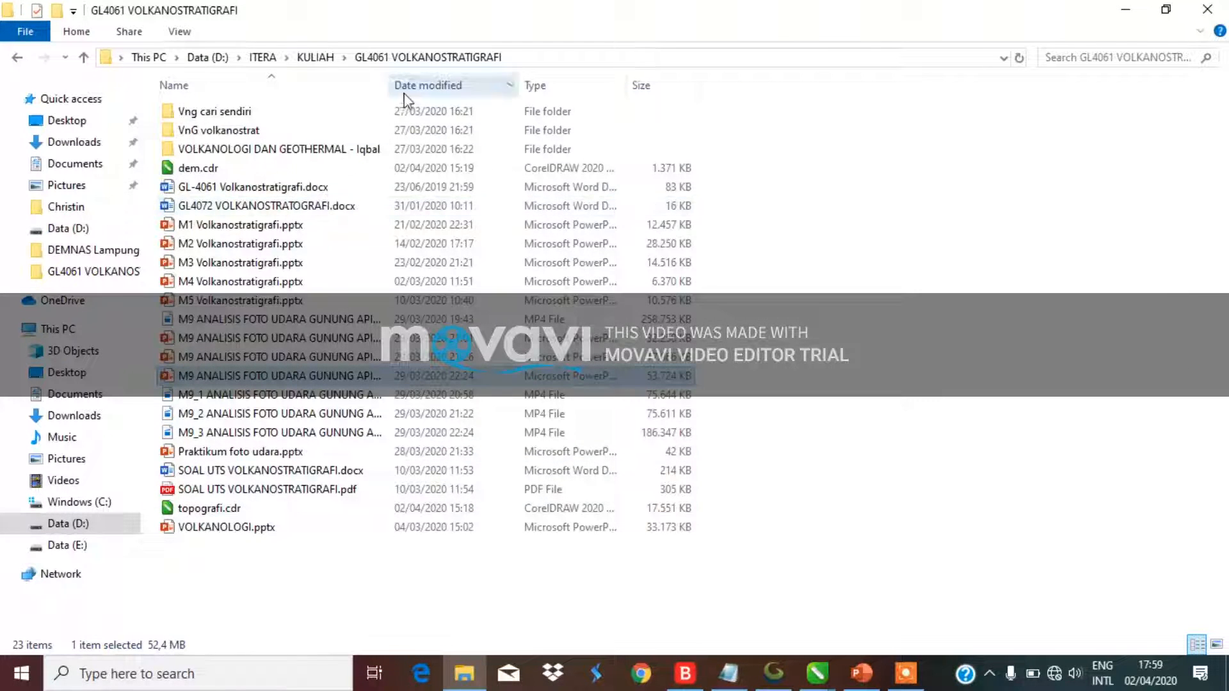
click(211, 59)
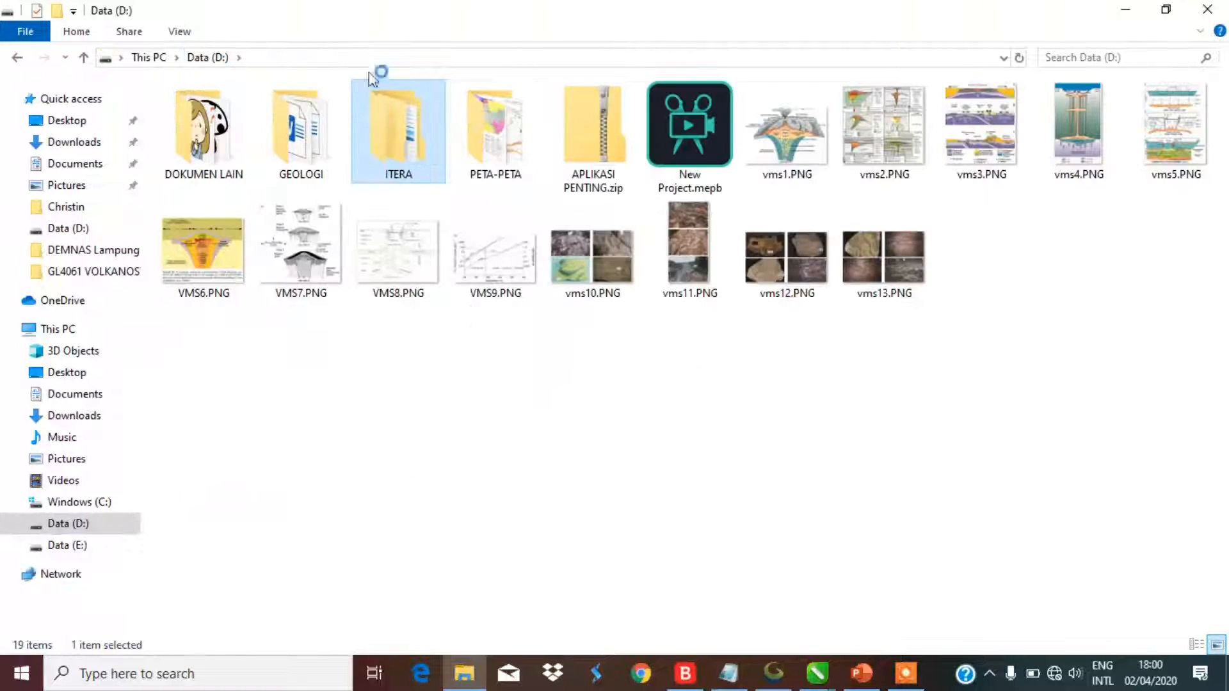
double_click(526, 146)
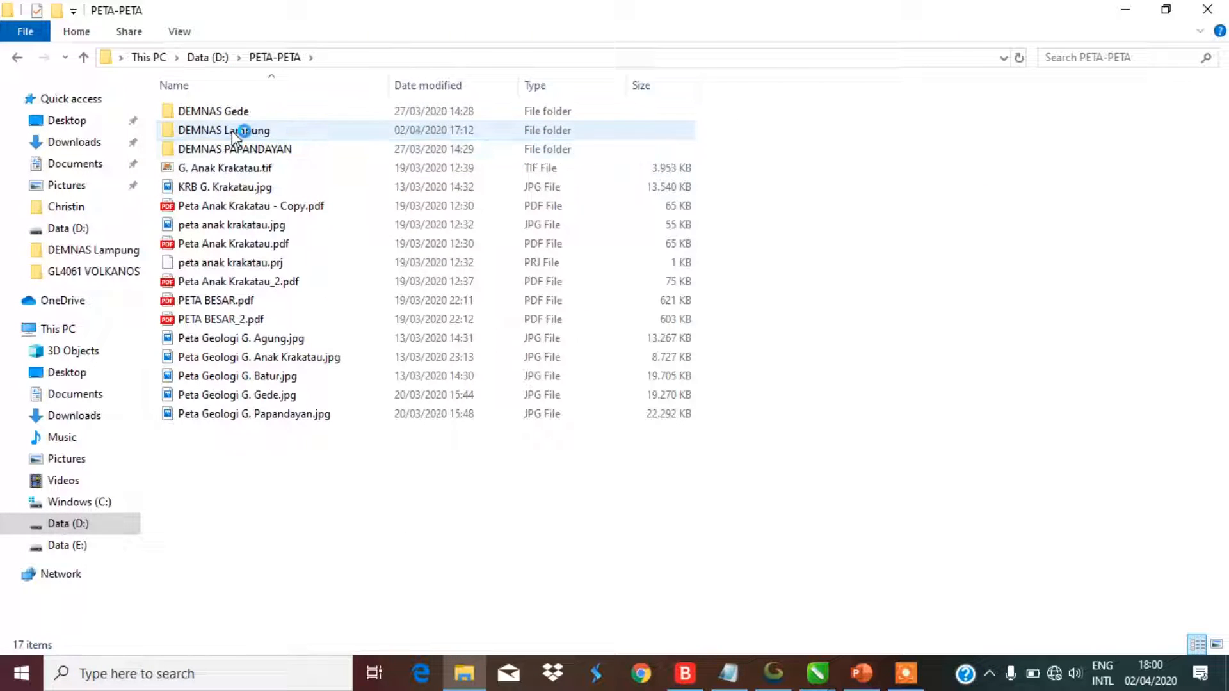
double_click(241, 130)
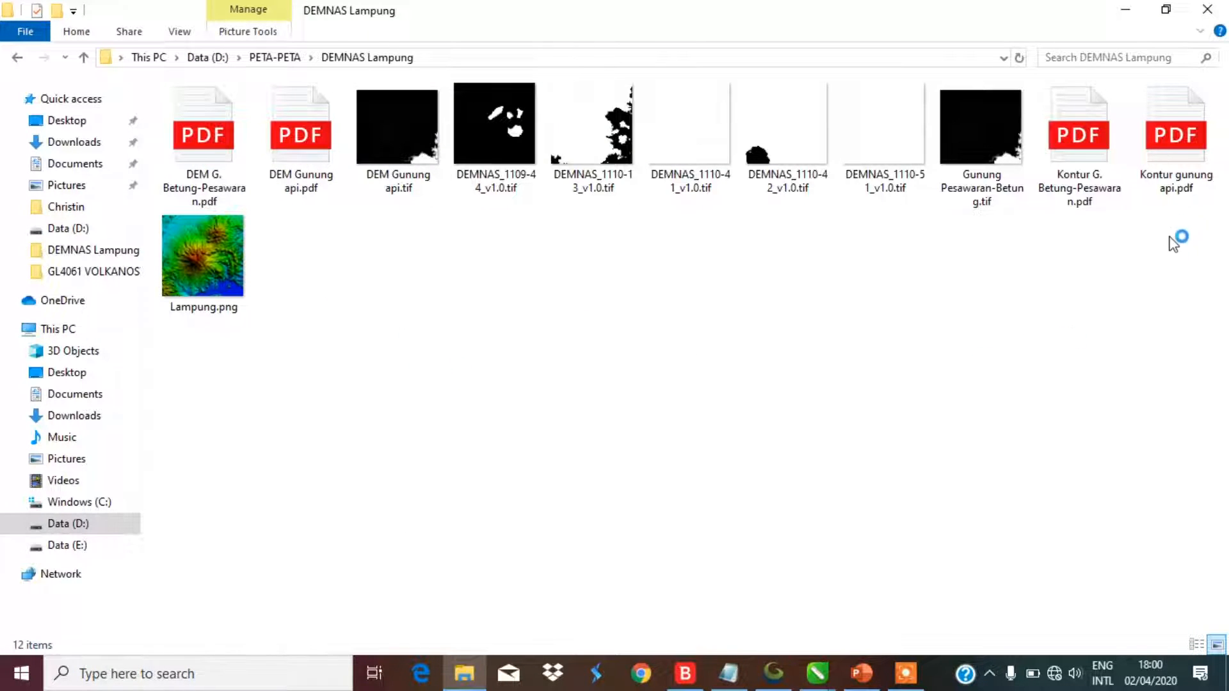
click(1175, 134)
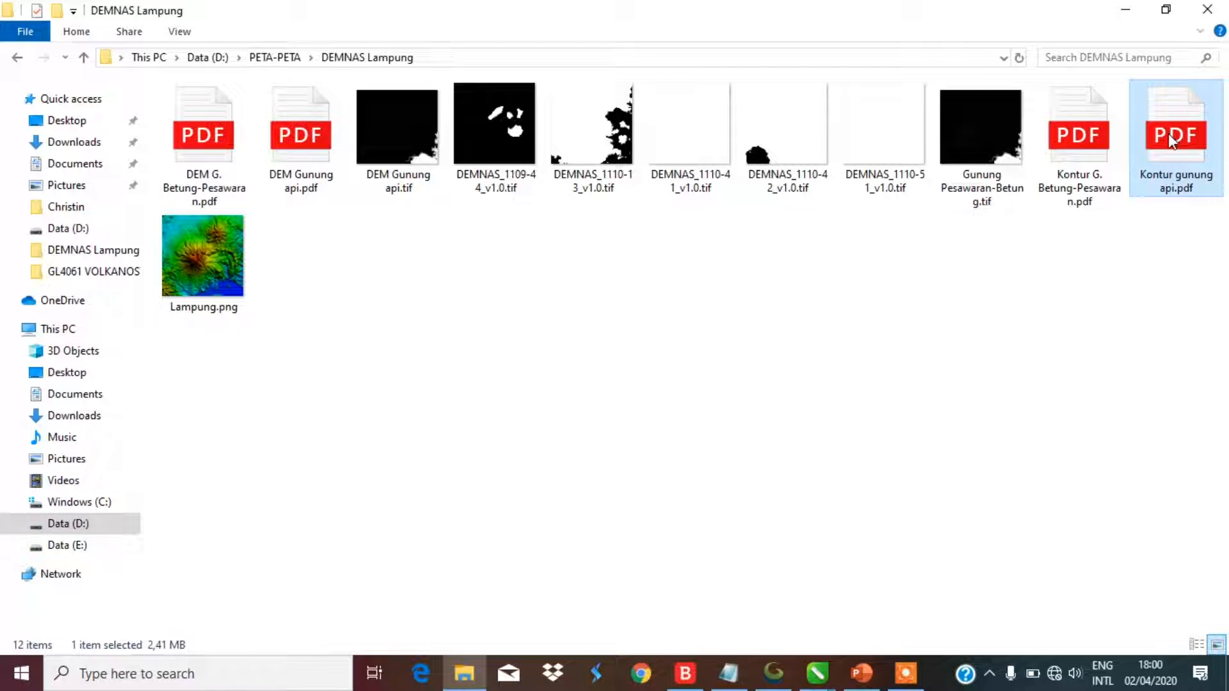
Step: Switch back to CorelDRAW and paste the contour PDF into Untitled-2, importing its text as curves
mouse_move(819, 669)
click(886, 608)
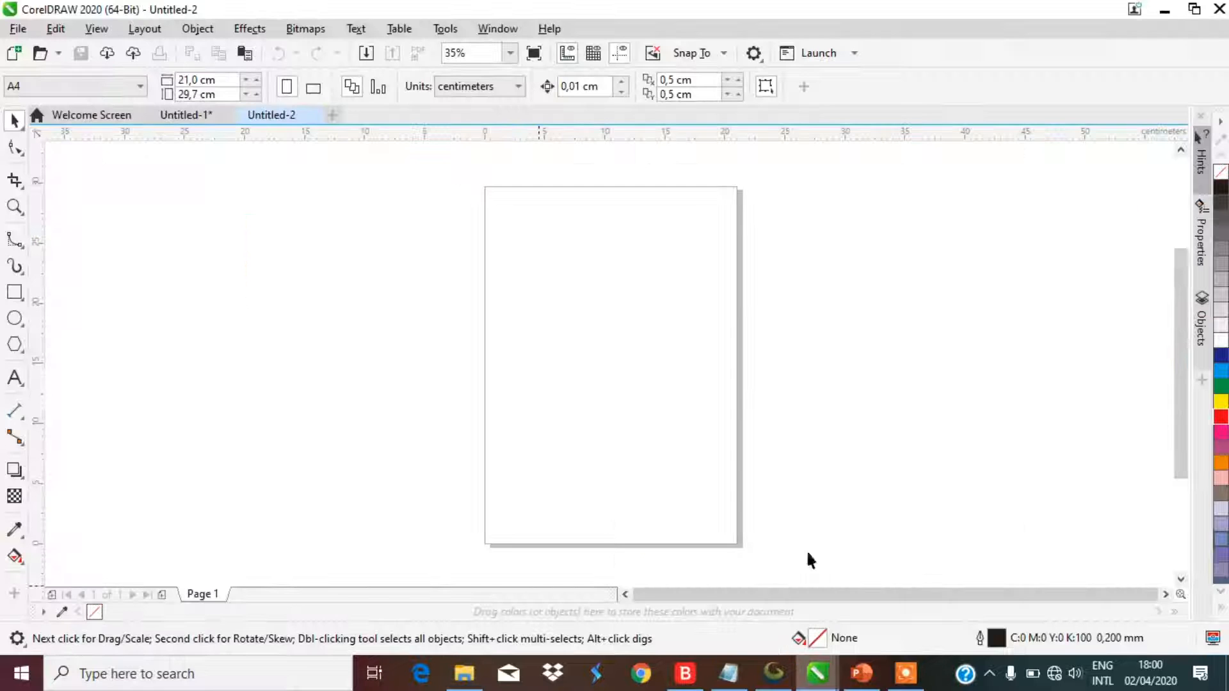
key(ctrl+v)
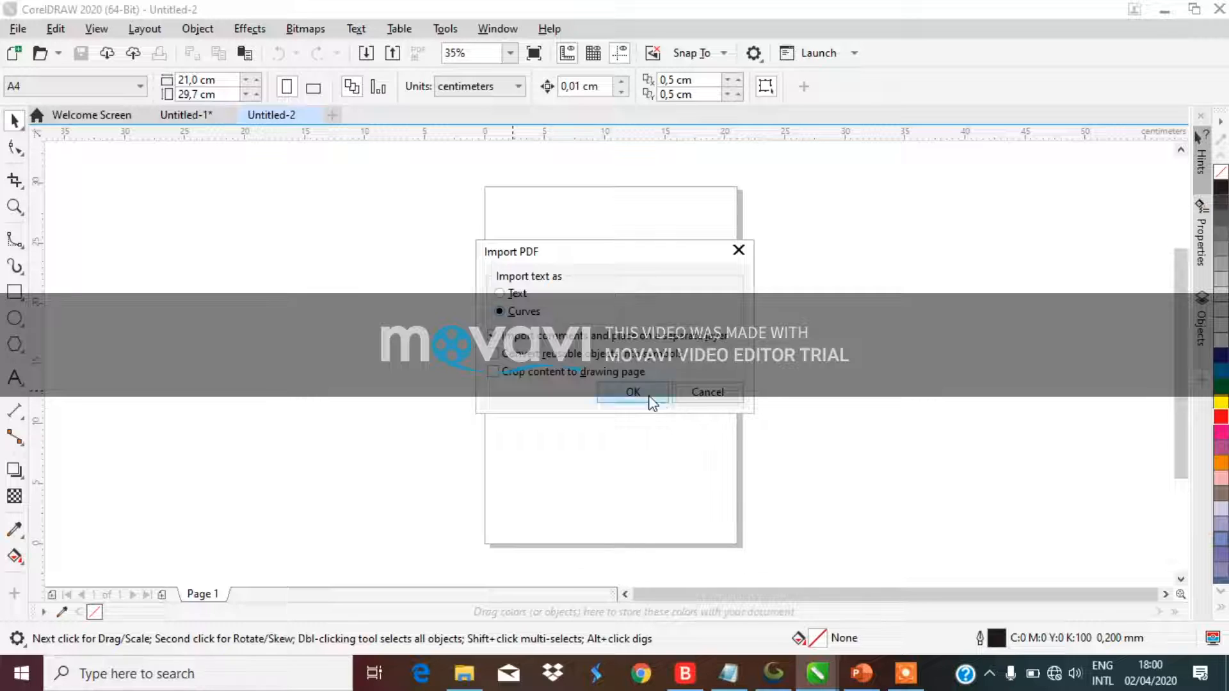
click(652, 402)
click(762, 543)
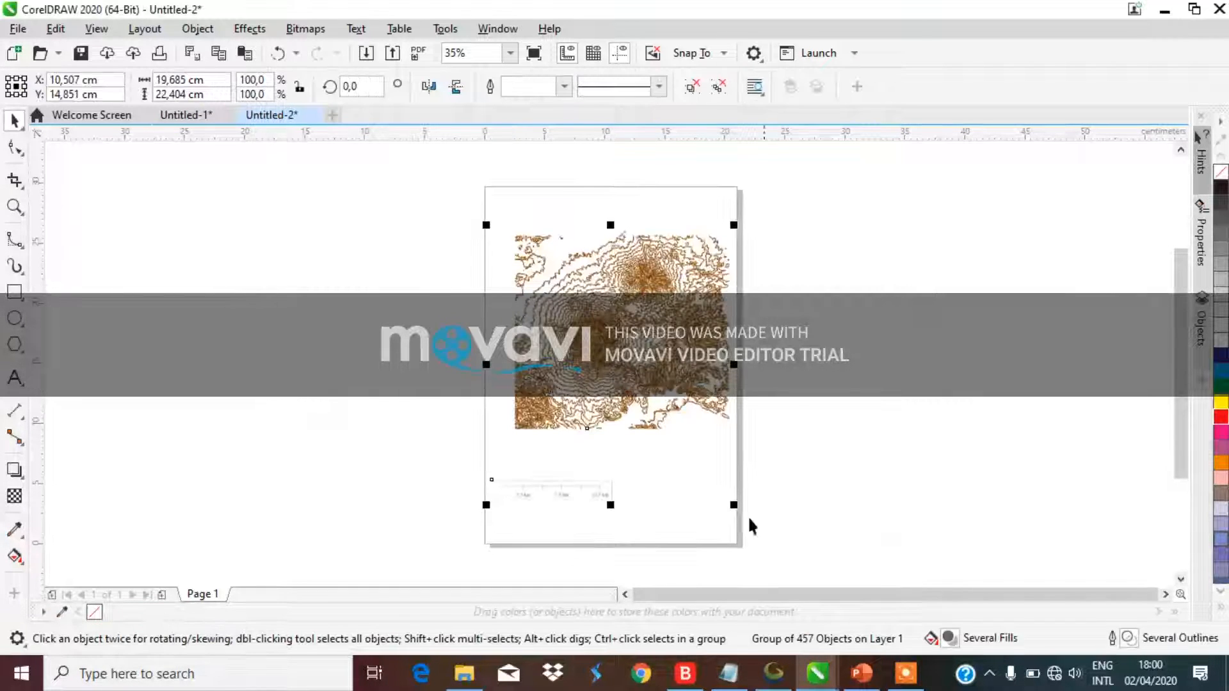
Step: Examine the imported contour map in overview and close-up and compare its volcanoes with the shaded elevation map in Untitled-1
scroll(613, 319, up, 2)
scroll(707, 256, down, 2)
scroll(713, 252, up, 2)
scroll(697, 272, down, 2)
scroll(690, 284, up, 2)
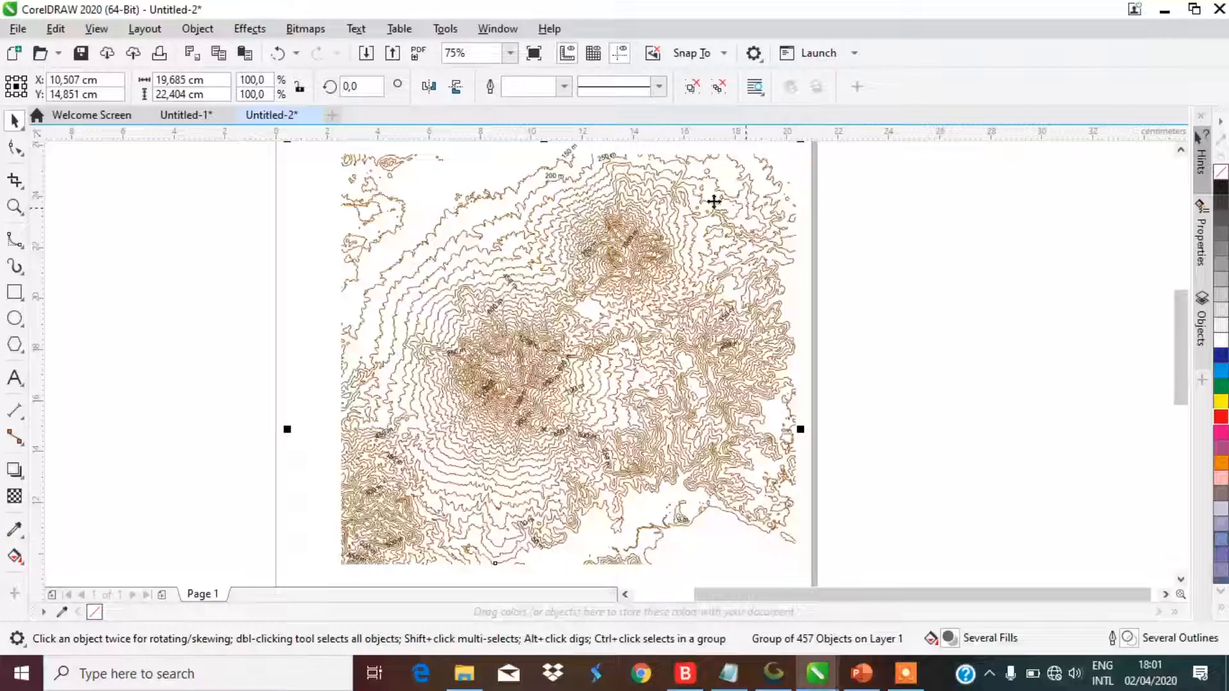
click(185, 118)
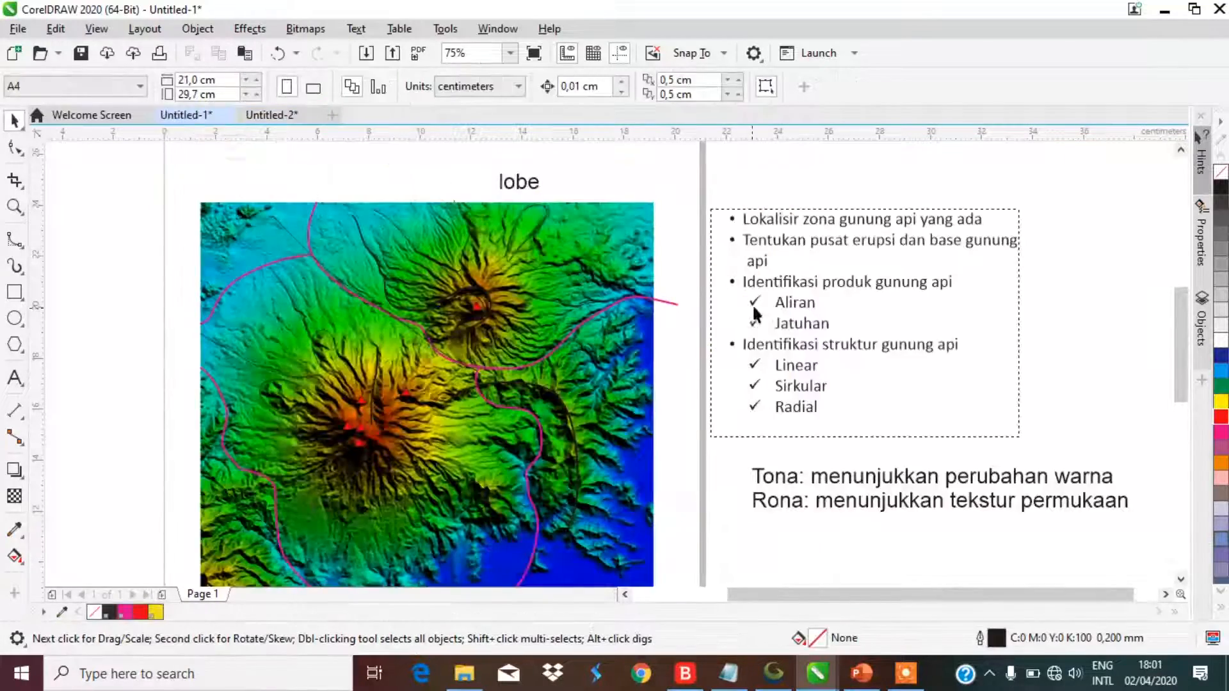
scroll(393, 441, up, 2)
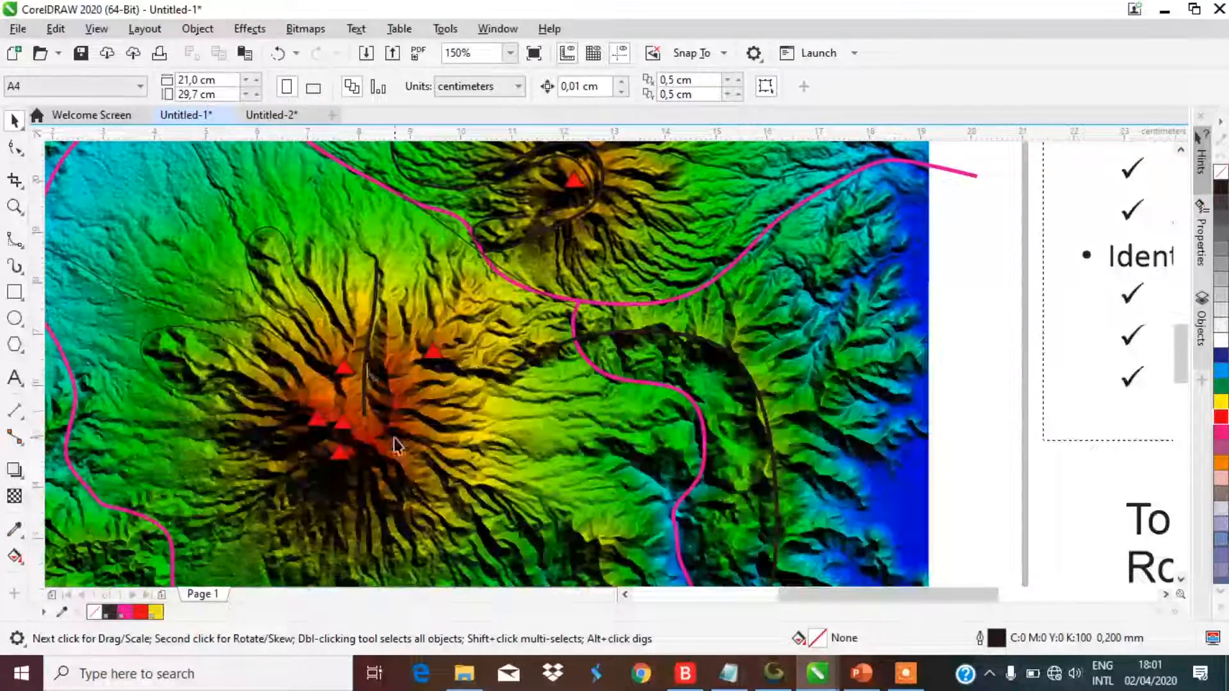
scroll(393, 441, down, 2)
scroll(378, 275, up, 2)
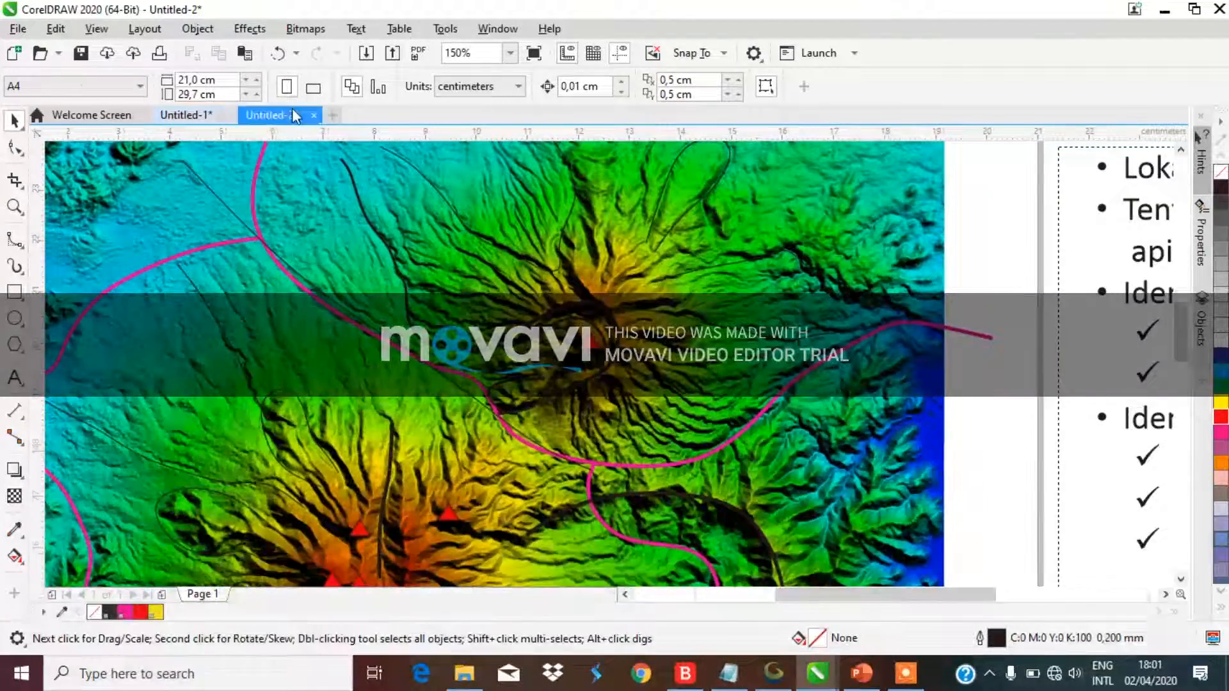
click(275, 115)
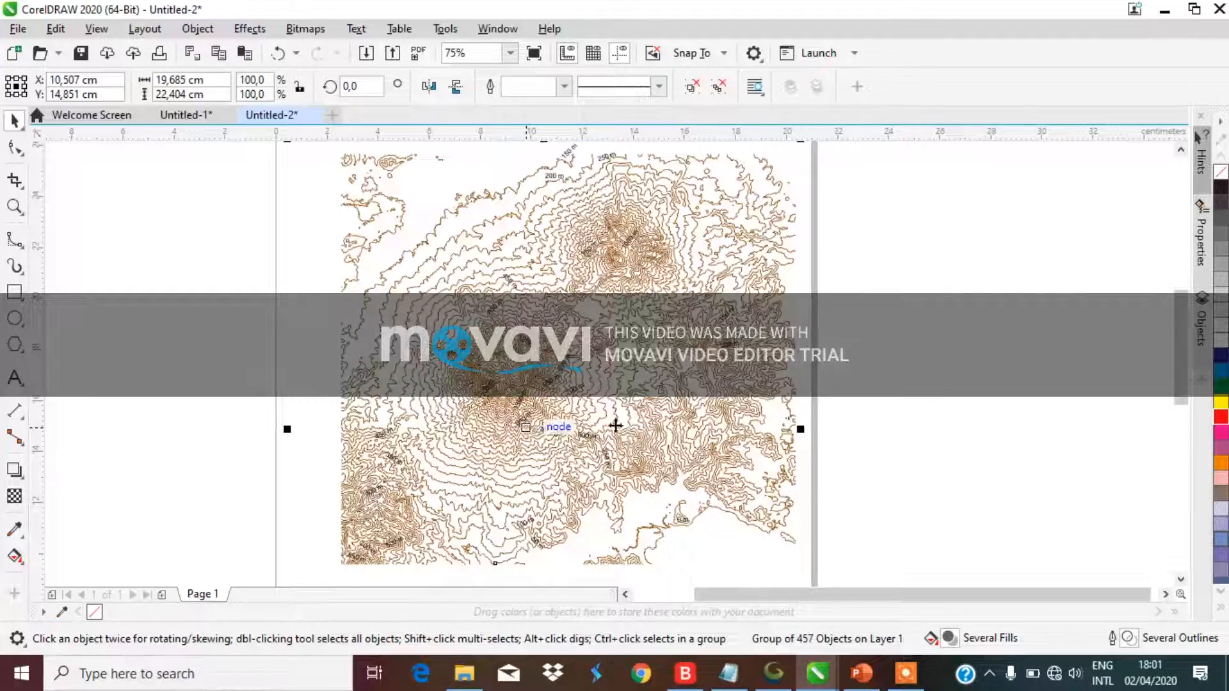
scroll(797, 416, up, 2)
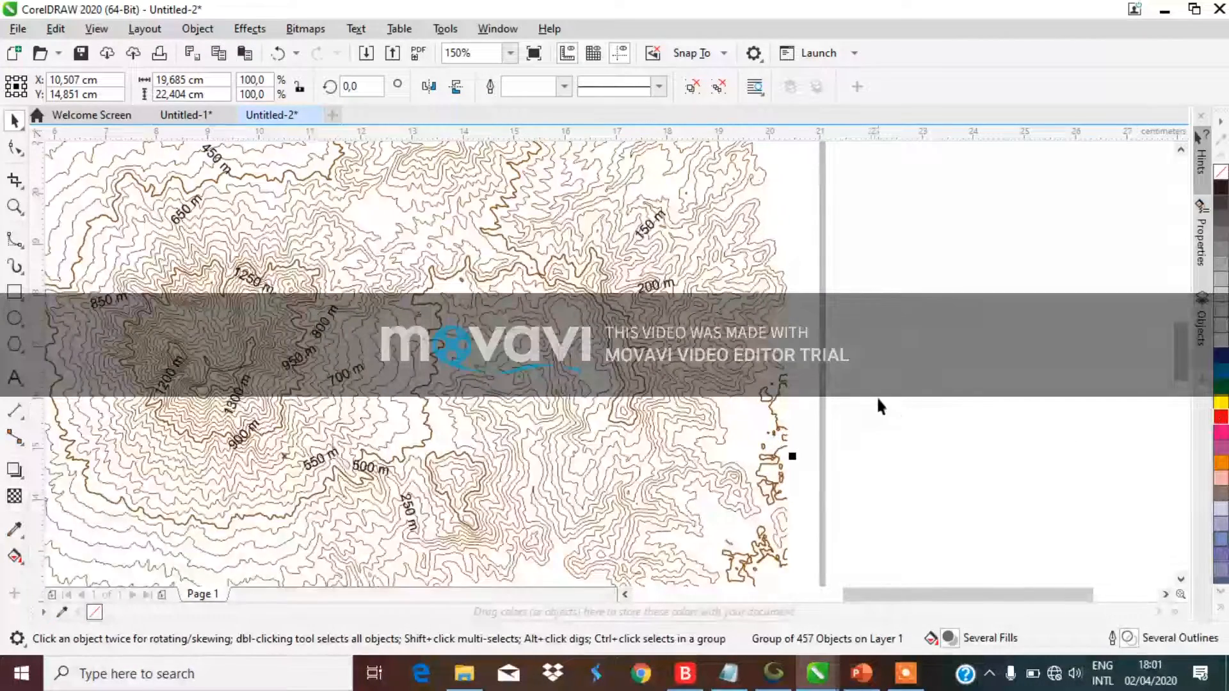
scroll(877, 399, down, 2)
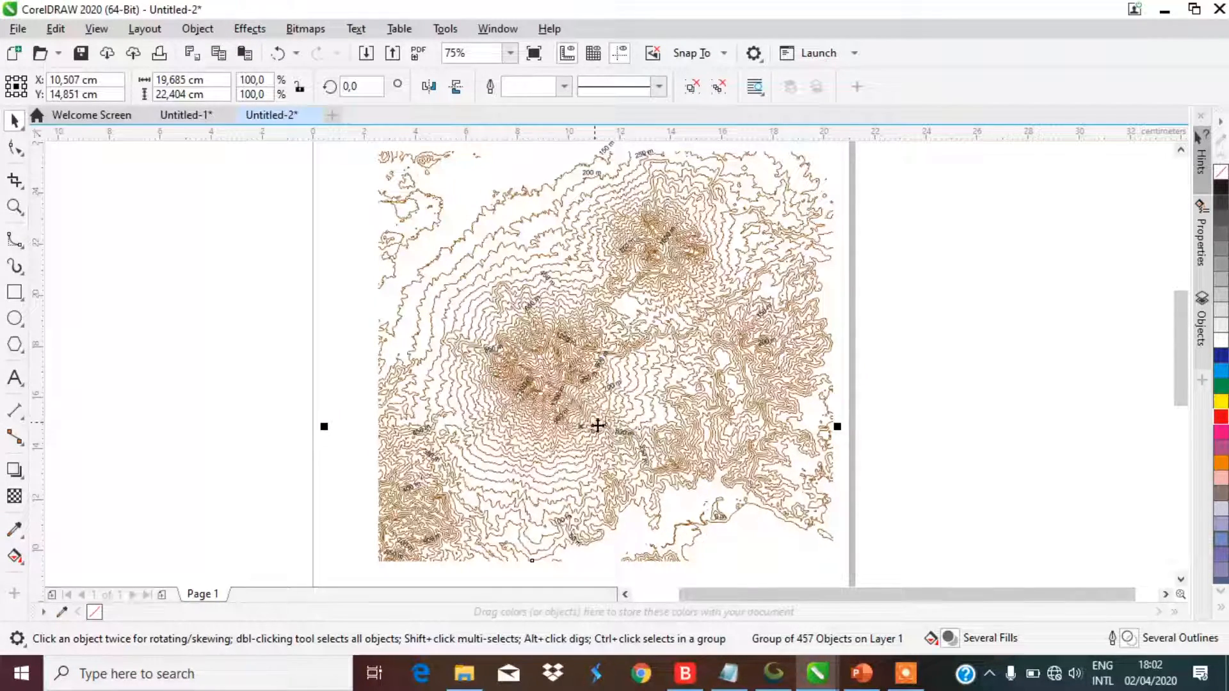
scroll(466, 368, up, 3)
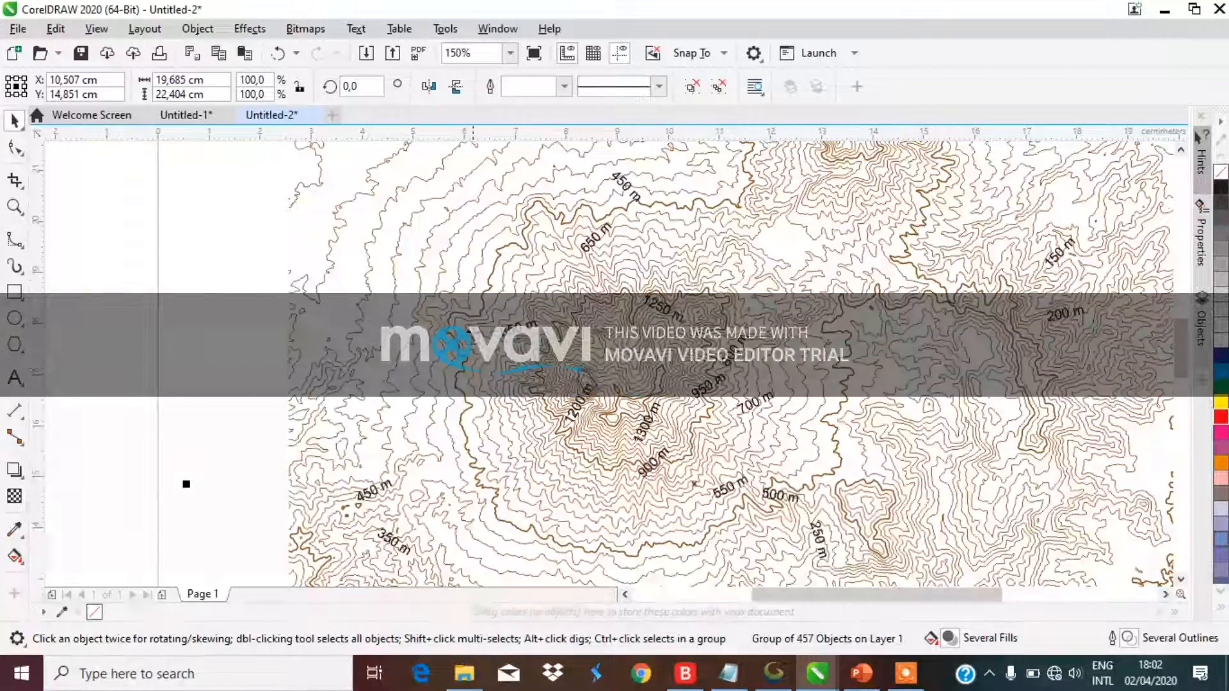
scroll(478, 256, down, 2)
scroll(477, 256, up, 2)
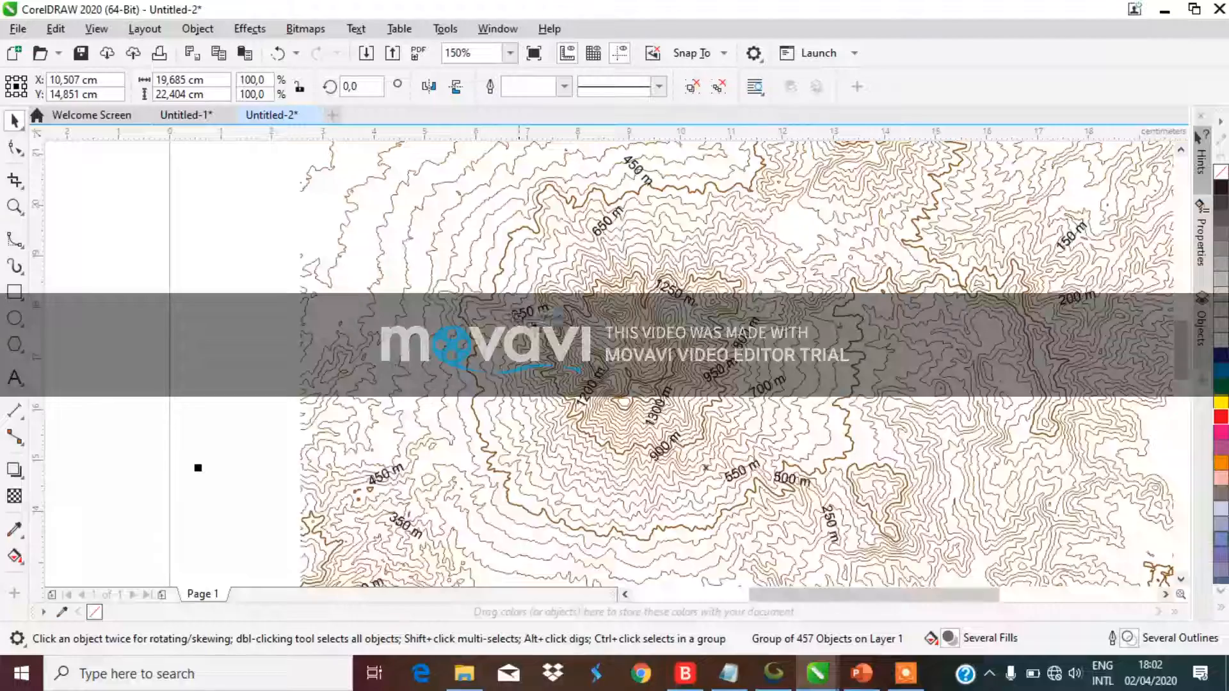
Step: Draw a B-Spline about 8.0 by 5.0 cm from the southern volcano's northwest flank across its summit to the southeast foot
click(17, 244)
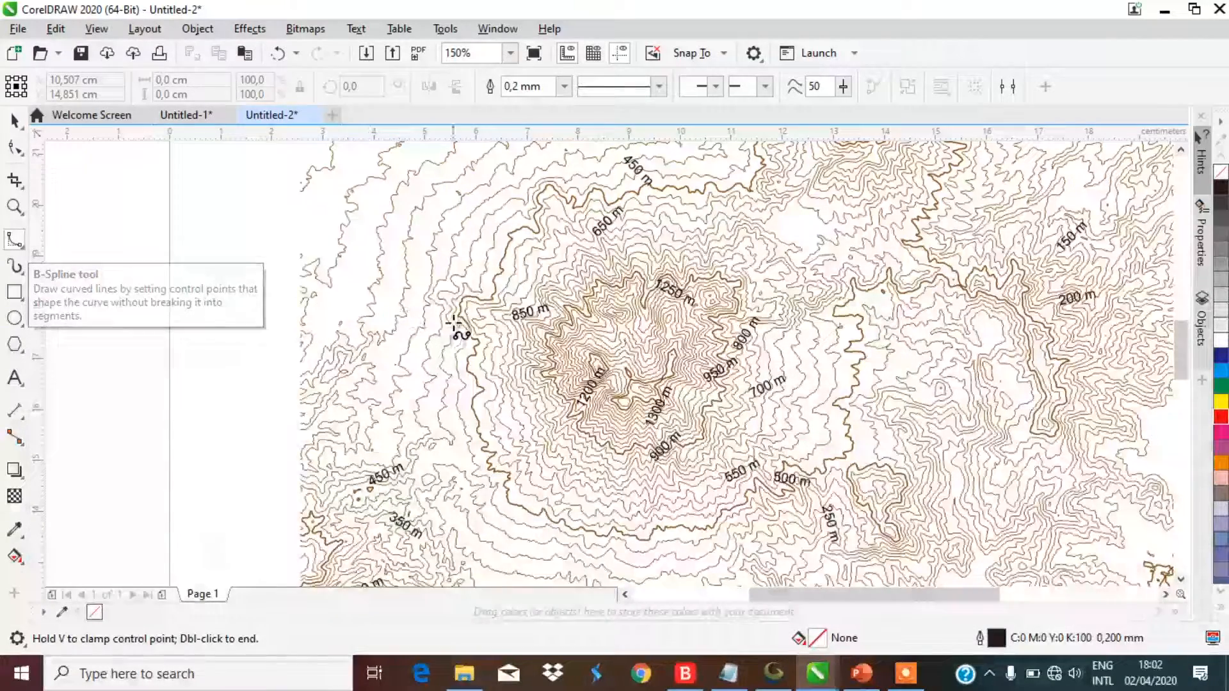
click(433, 294)
click(529, 321)
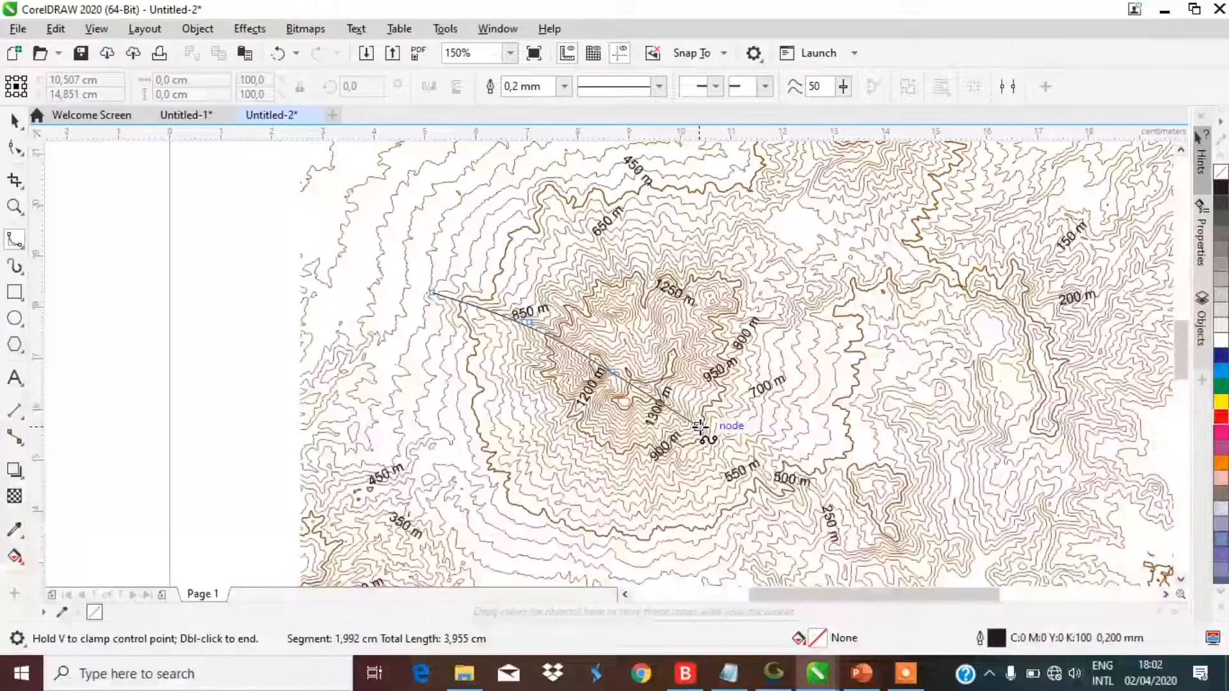
click(713, 443)
click(802, 501)
double_click(839, 551)
drag(855, 445, 656, 399)
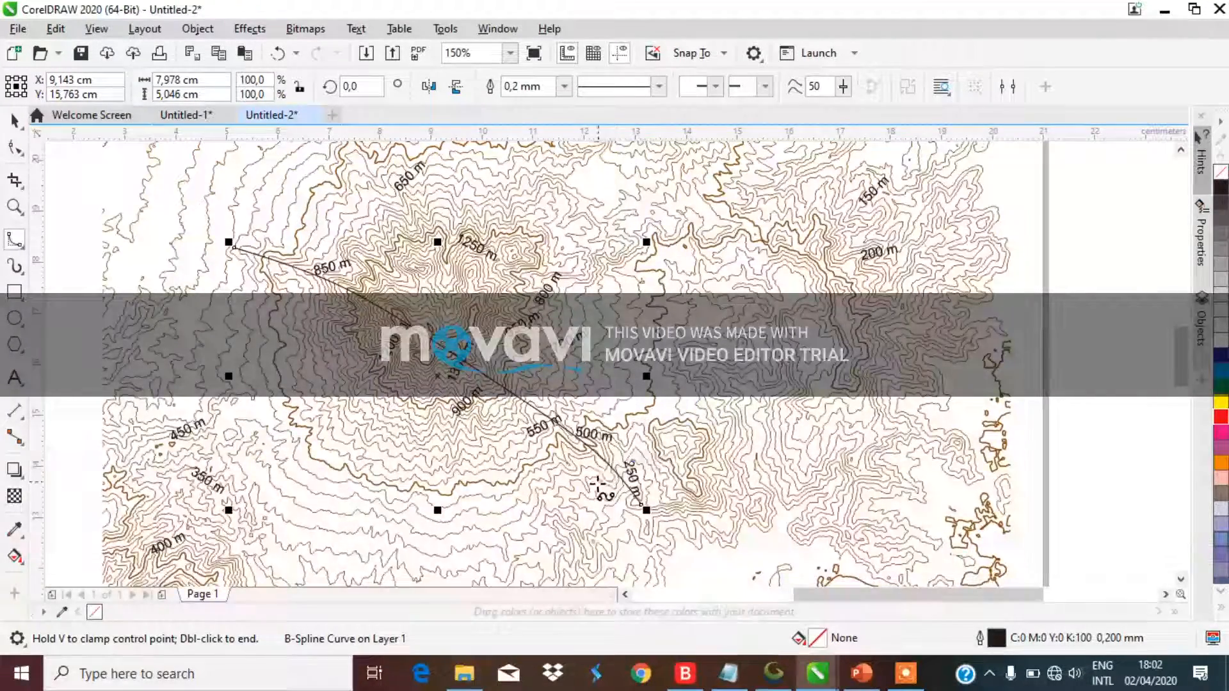
Step: Draw a B-Spline about 7.3 by 4.6 cm from the southern volcano's east flank northeastward to near the contour map's edge
scroll(589, 493, down, 2)
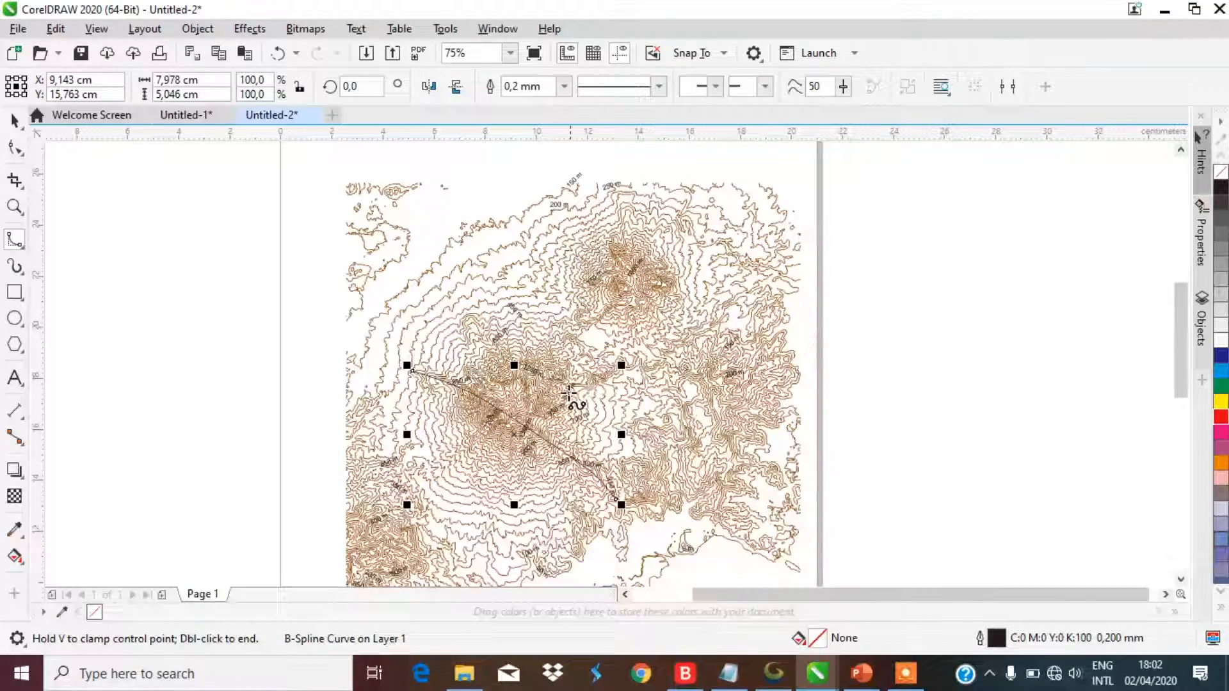
scroll(777, 265, up, 2)
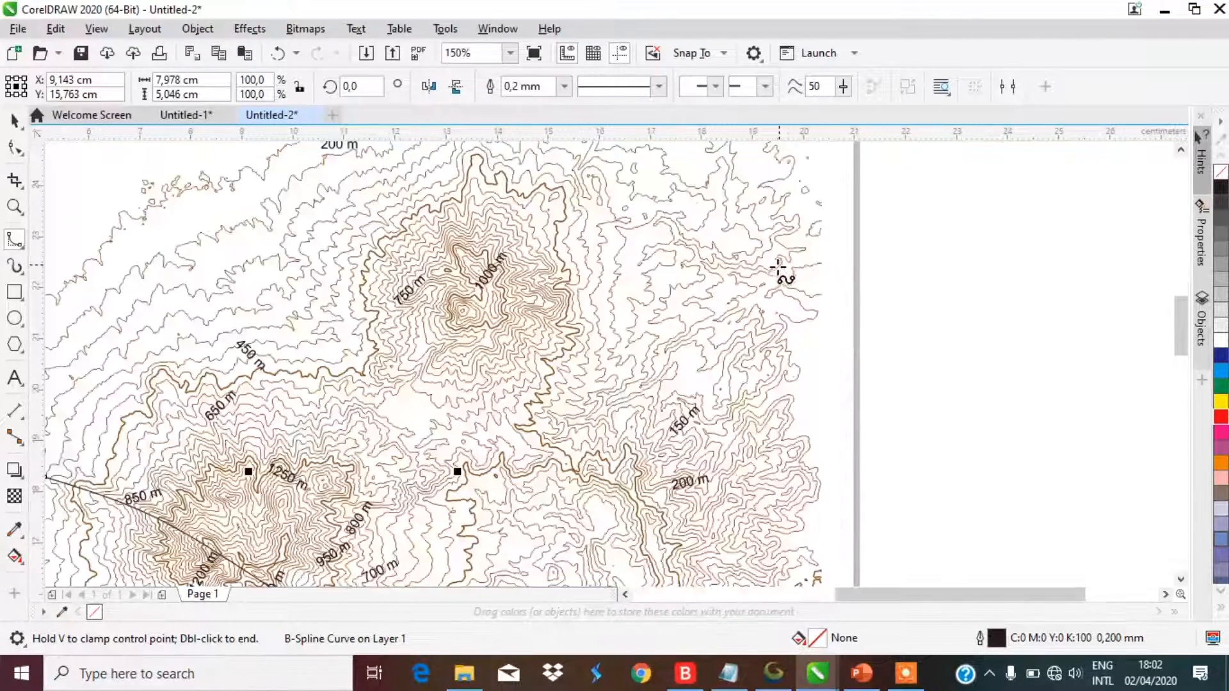
click(397, 512)
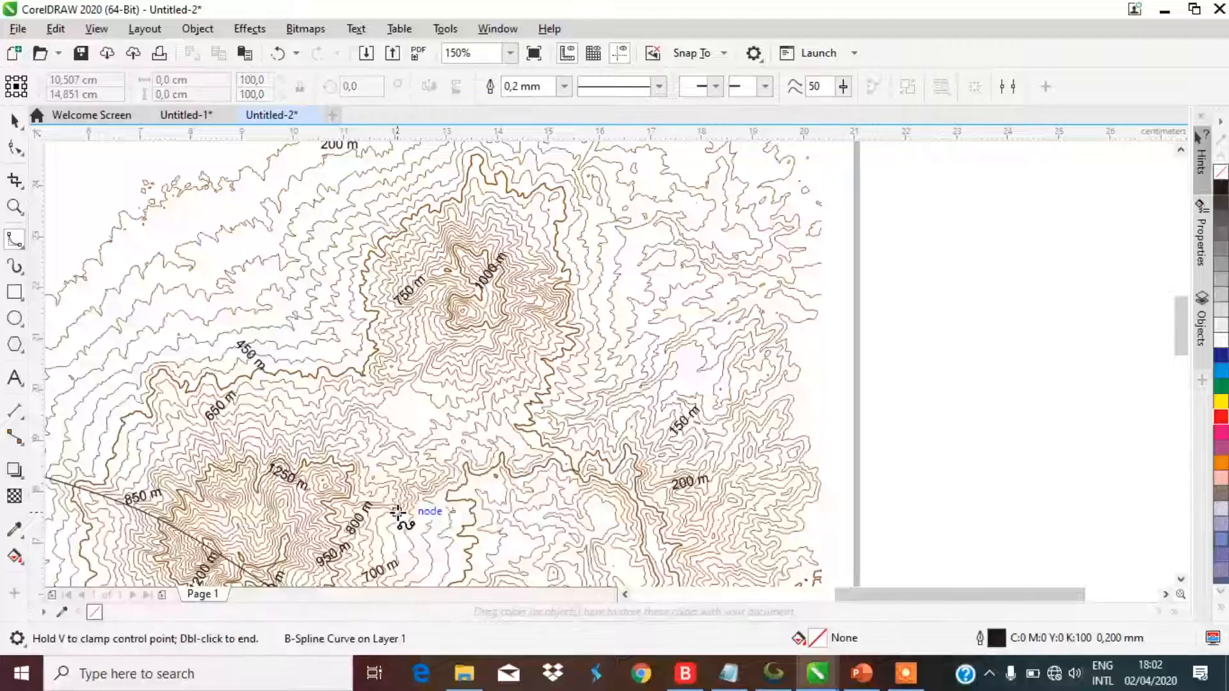
click(591, 410)
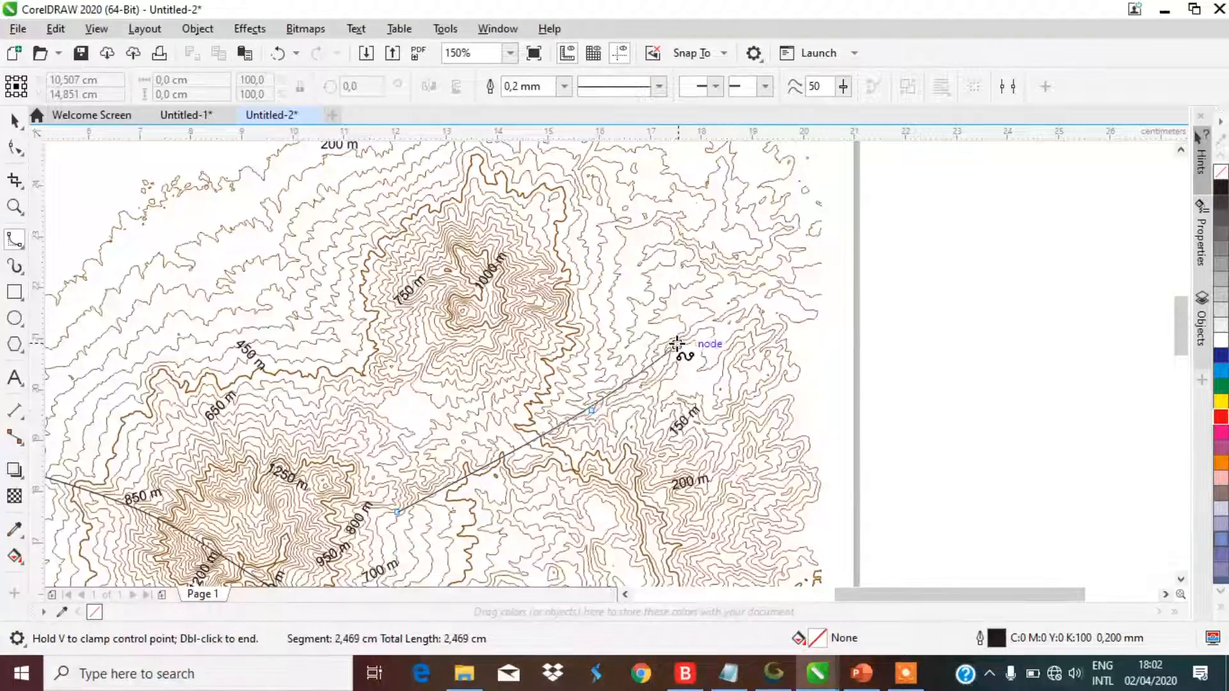
click(751, 294)
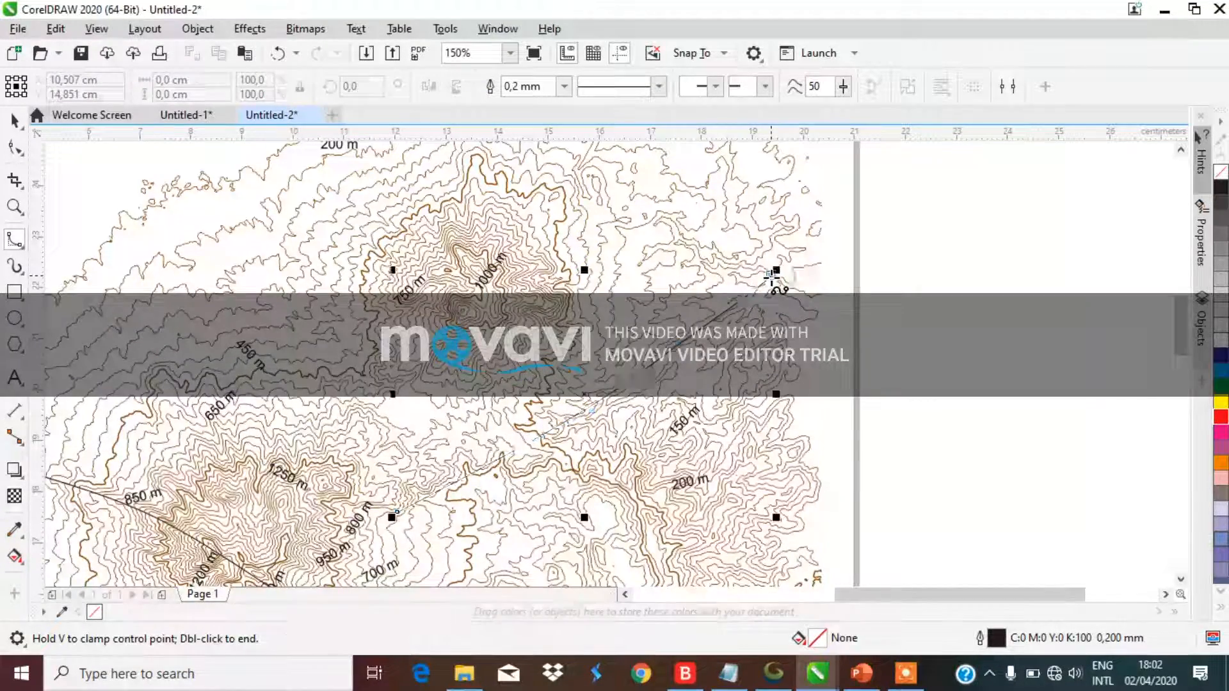
double_click(770, 277)
Step: Trace a B-Spline lobe about 1.6 by 2.3 cm around the bulging contours on the southern volcano's northwest flank
scroll(773, 275, down, 2)
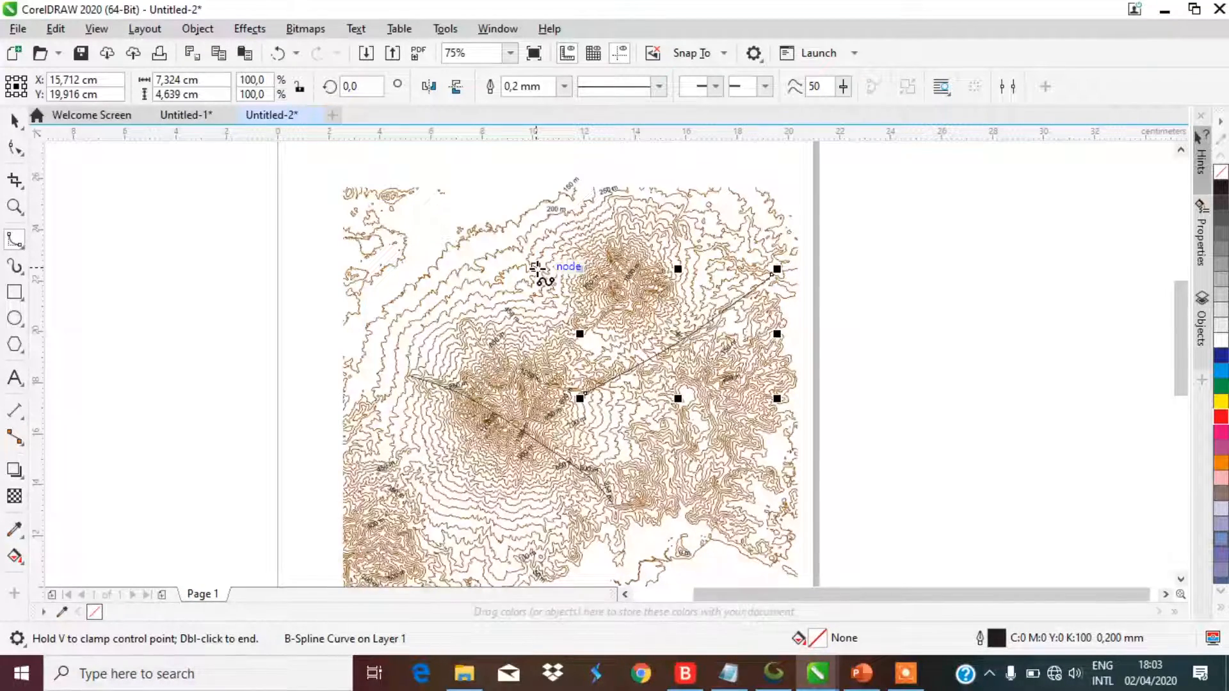
scroll(518, 340, up, 2)
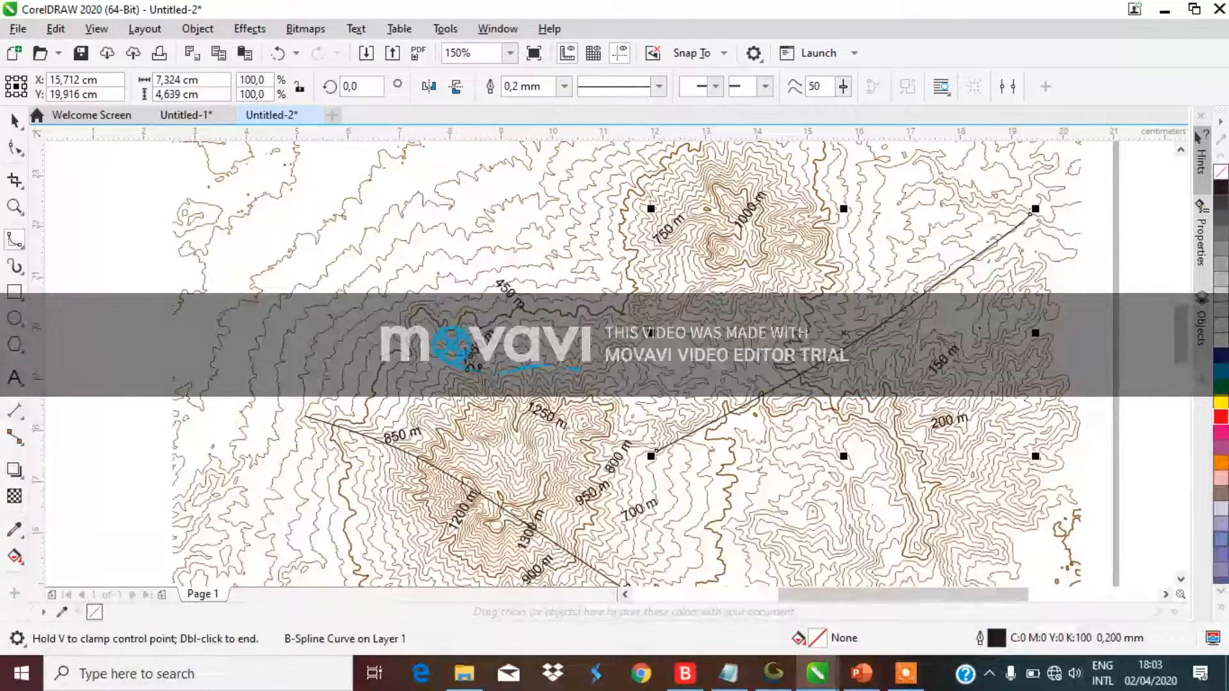
click(452, 423)
click(412, 363)
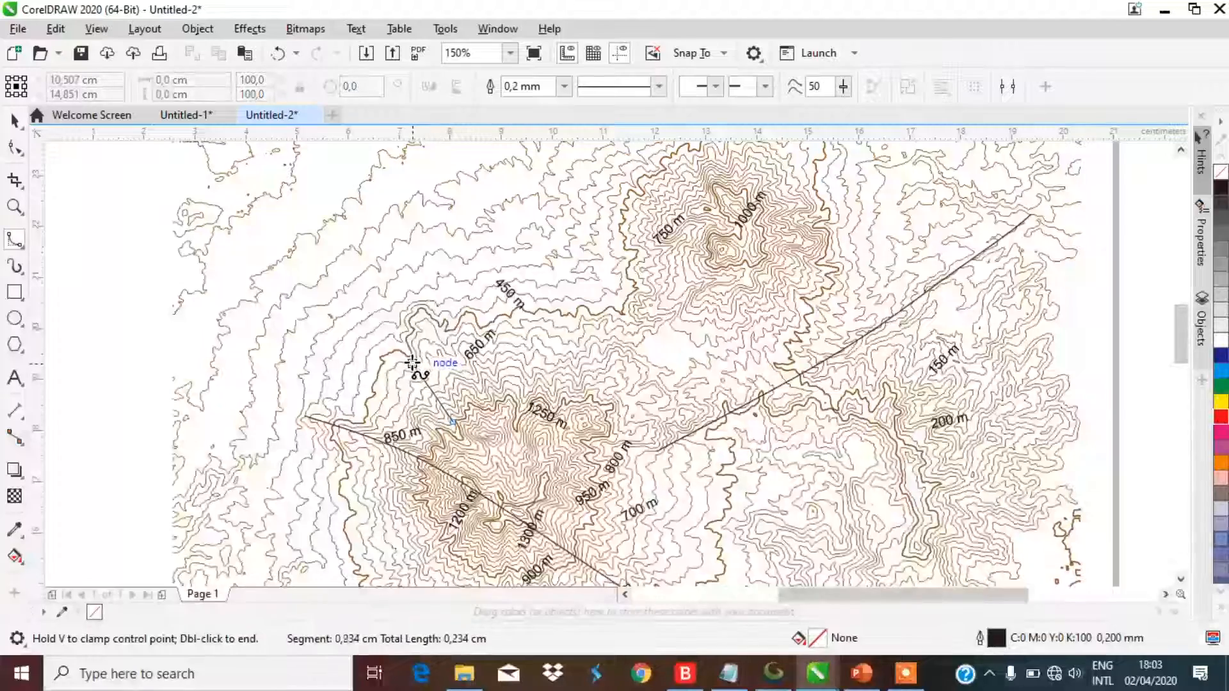
click(399, 321)
click(419, 300)
click(439, 314)
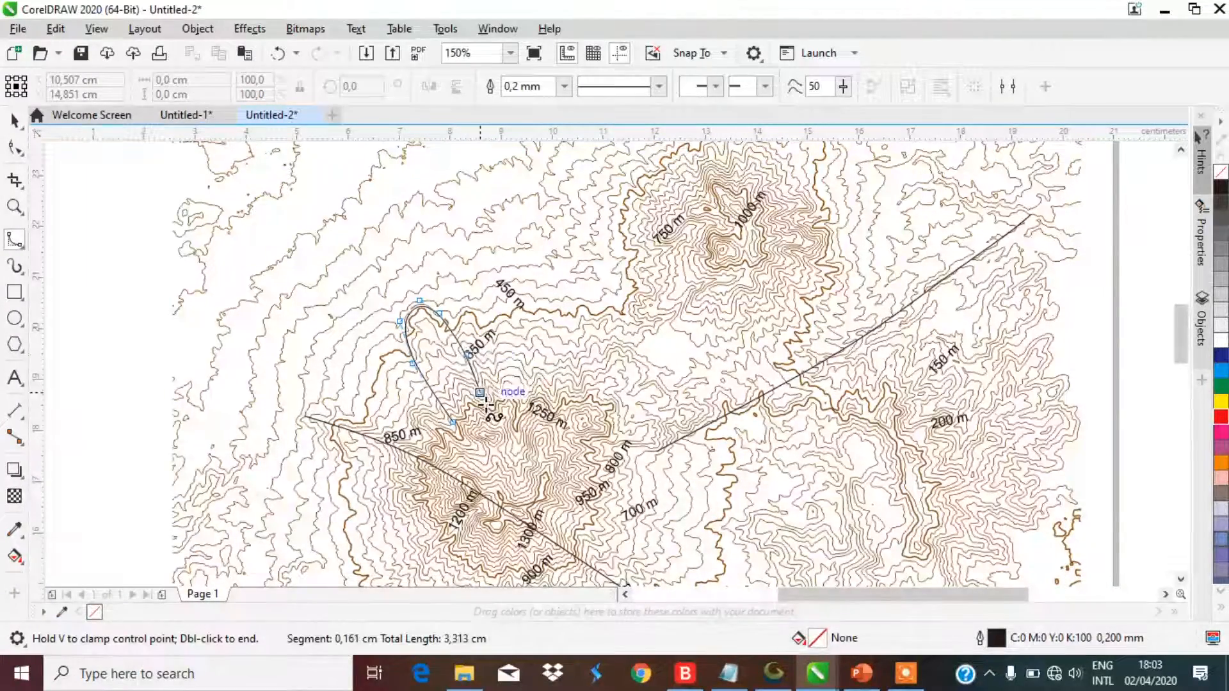
double_click(487, 410)
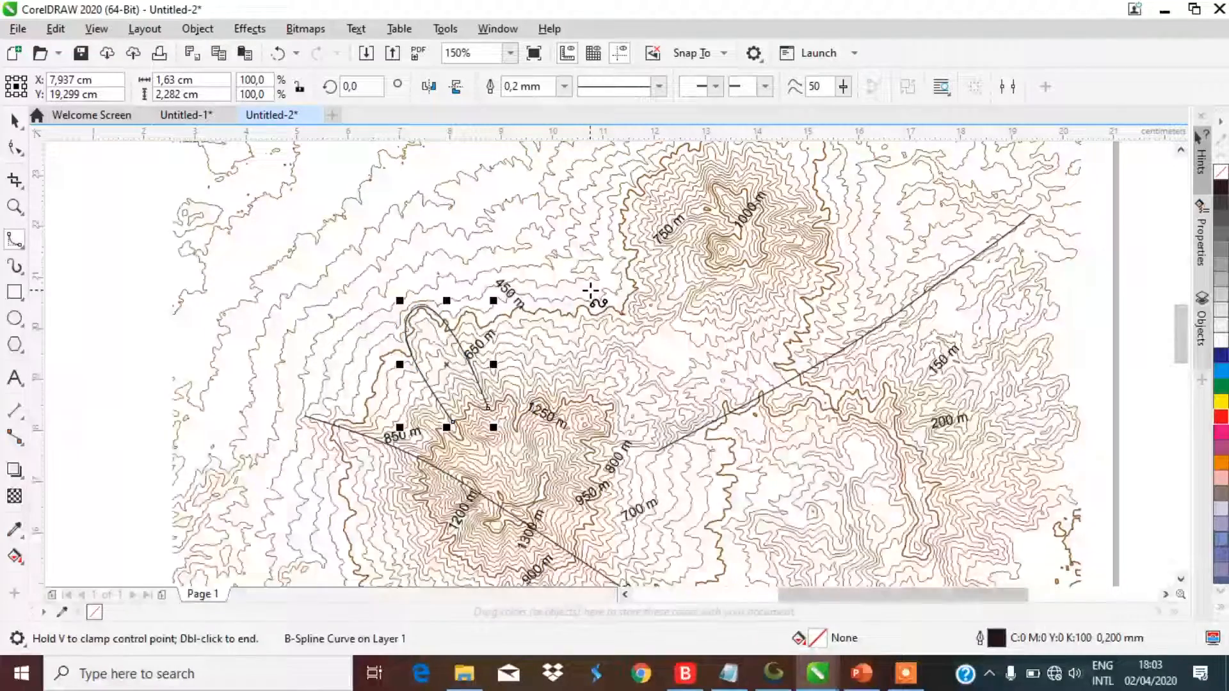
scroll(560, 251, down, 1)
scroll(538, 283, up, 1)
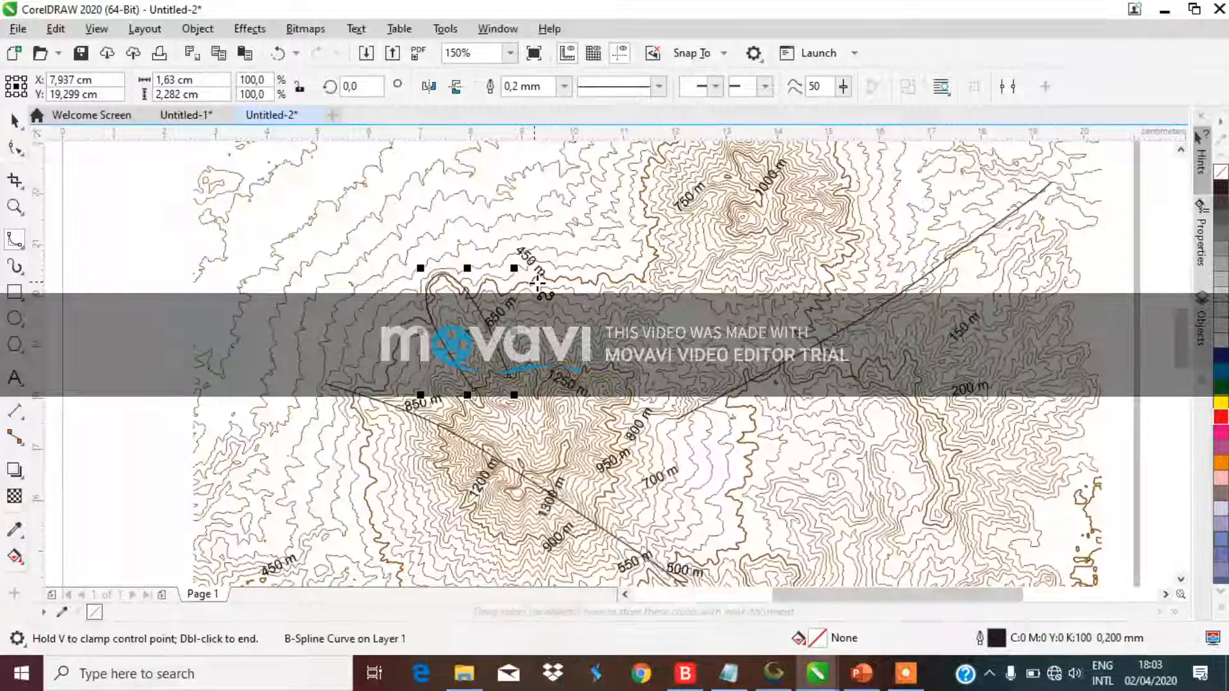
scroll(537, 284, down, 1)
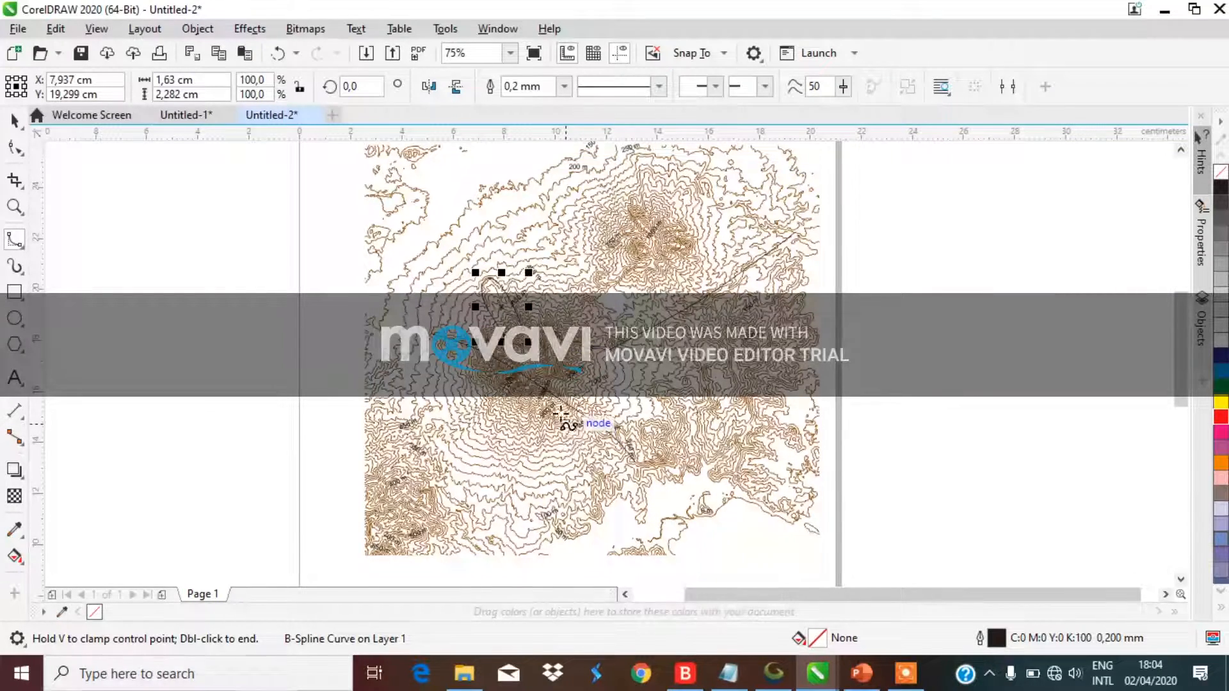
Step: Trace a B-Spline lobe about 1.0 by 1.8 cm immediately east of the first lobe on the southern volcano's northwest flank
scroll(579, 363, up, 2)
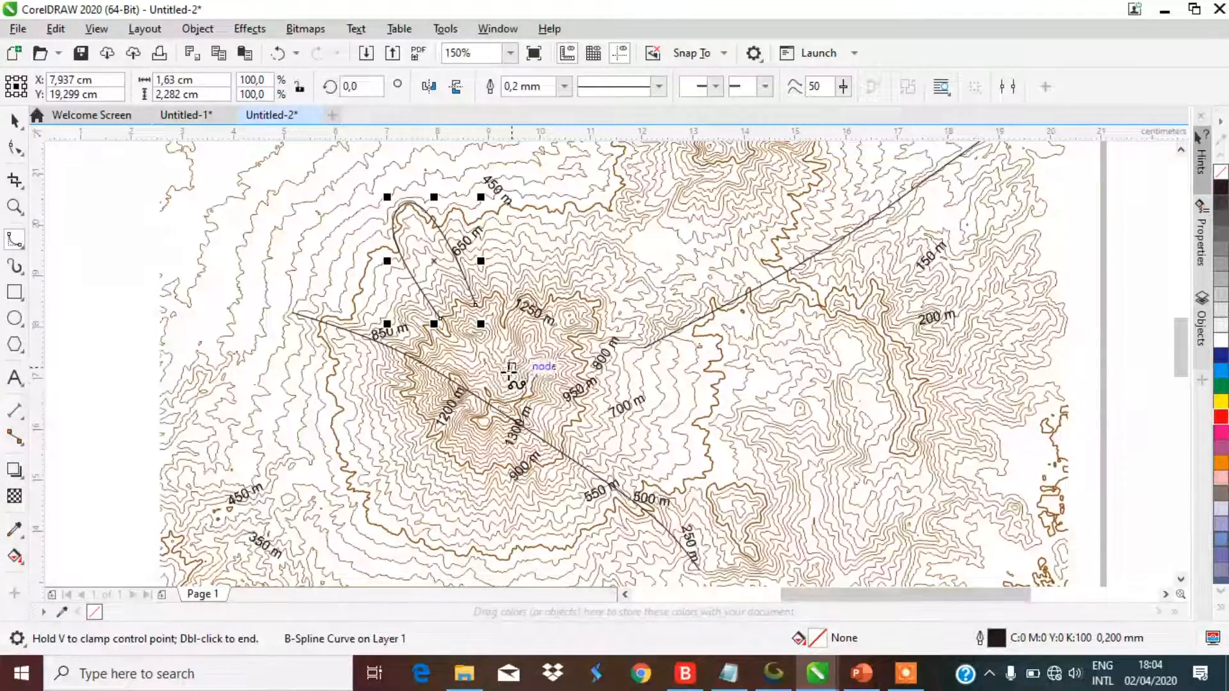
click(448, 210)
click(465, 206)
click(482, 237)
double_click(495, 293)
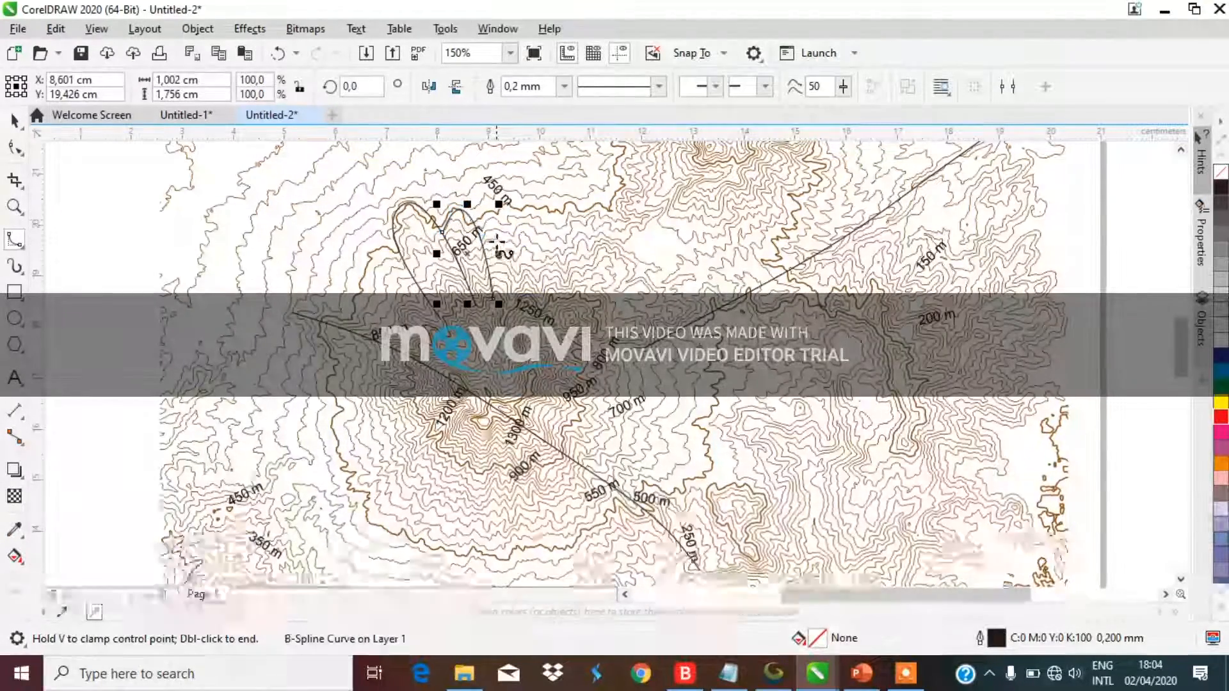
Step: Trace a third B-Spline lobe about 0.9 by 2.4 cm beside the second one, on the southern volcano's north flank
click(475, 221)
click(493, 199)
click(511, 199)
click(524, 234)
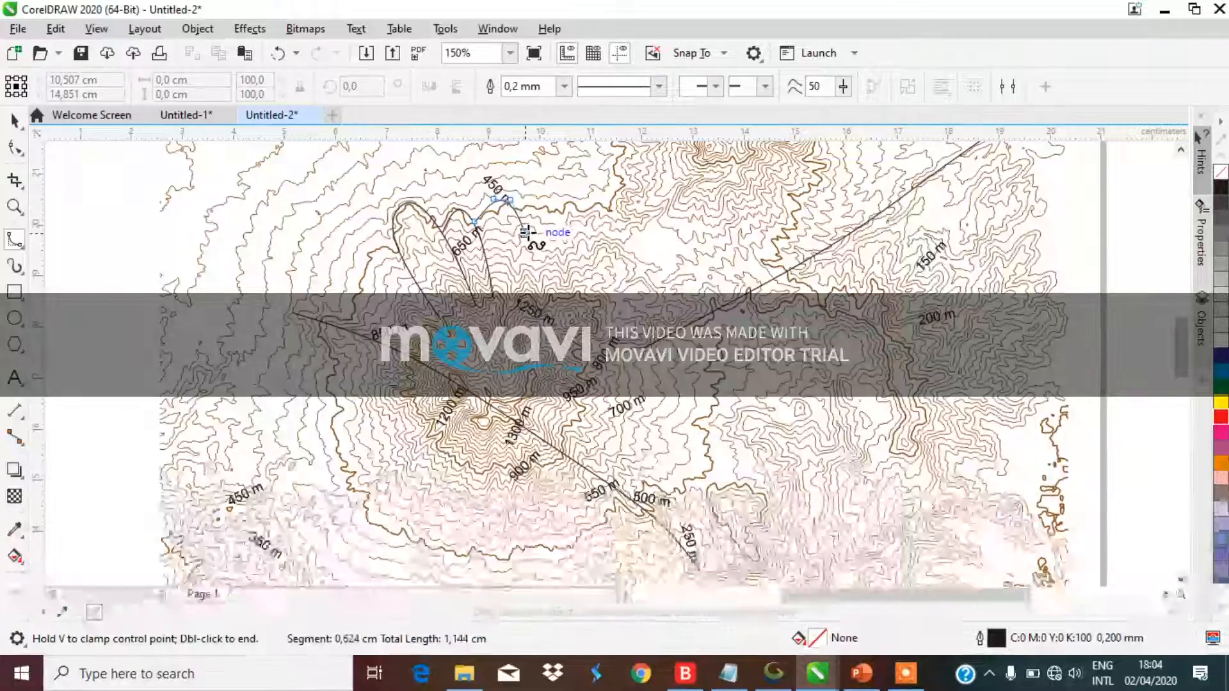
double_click(503, 322)
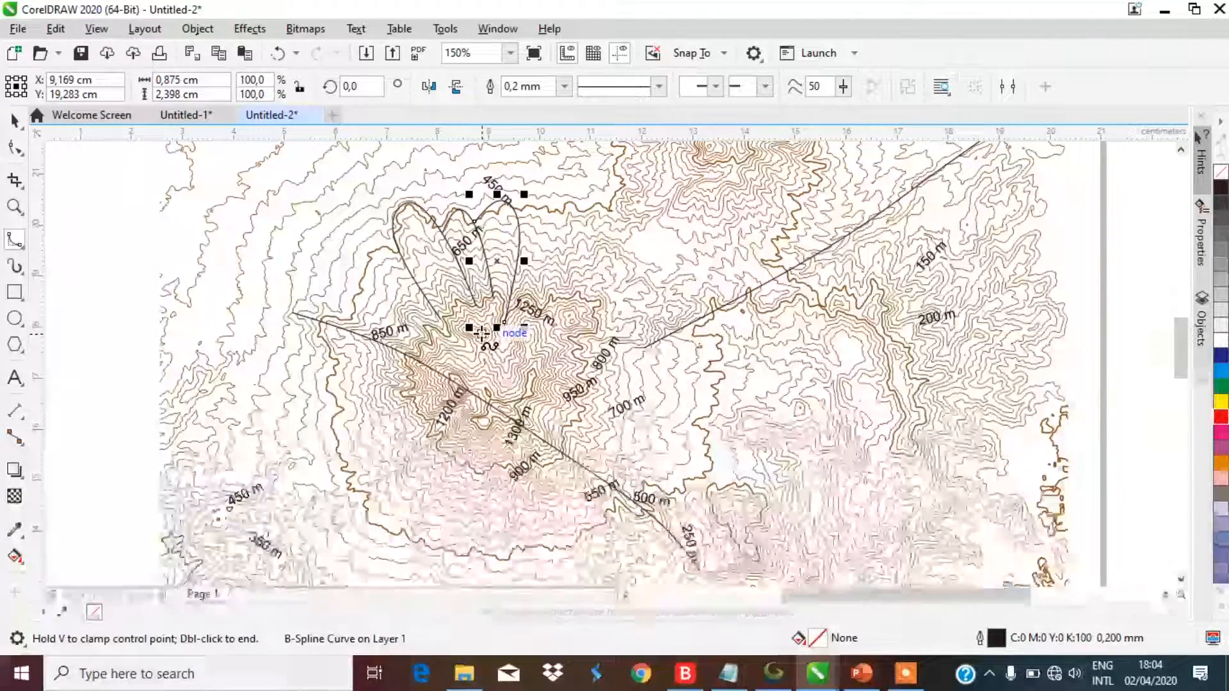
Step: Trace a narrow B-Spline lobe about 1.0 by 1.2 cm around the elongated summit contours northwest of the northern volcano's 1000 m label
scroll(434, 441, down, 1)
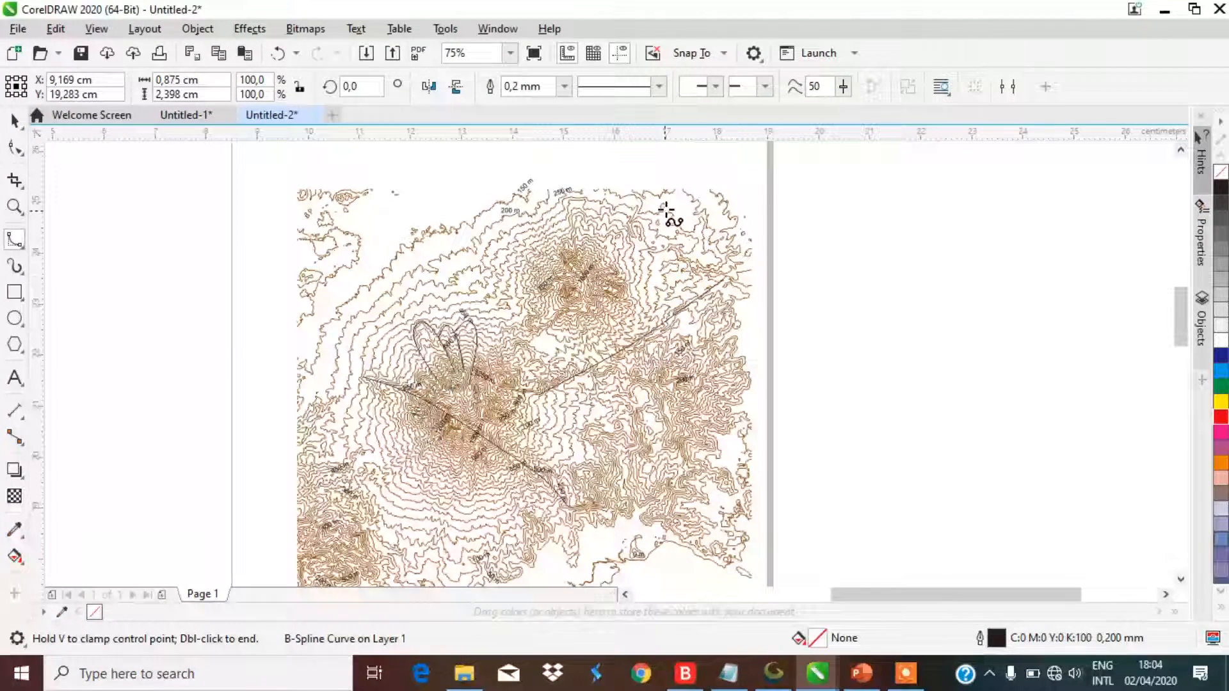
scroll(666, 210, up, 1)
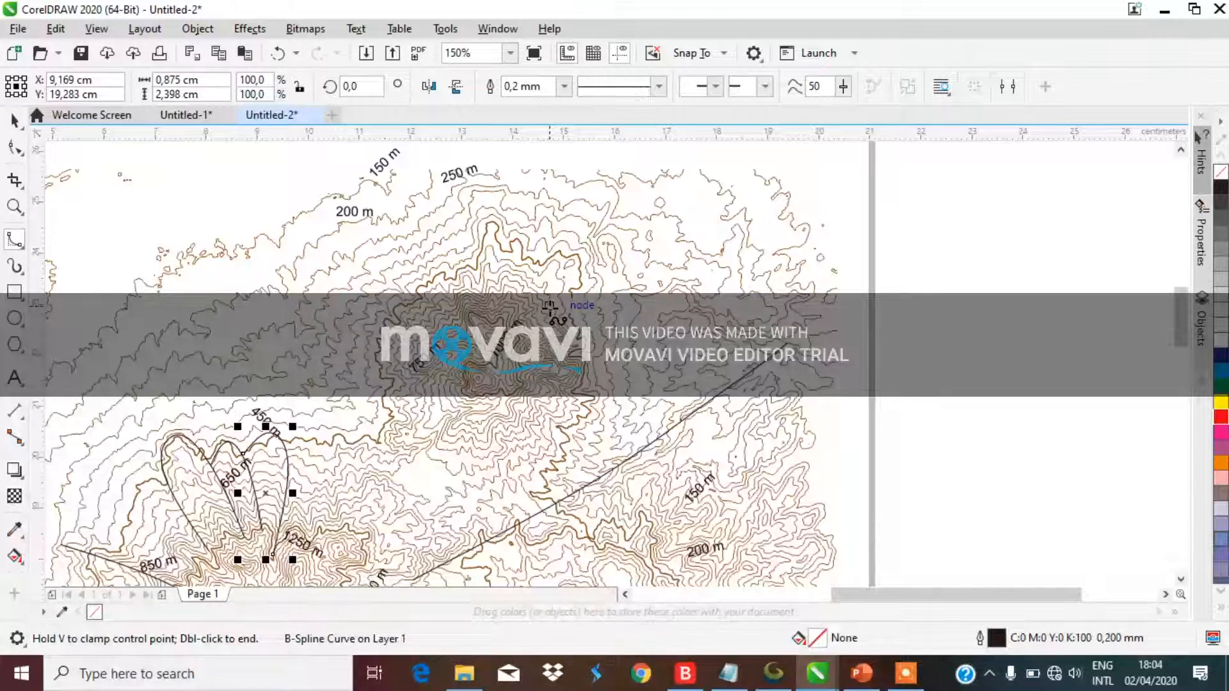
scroll(550, 307, up, 2)
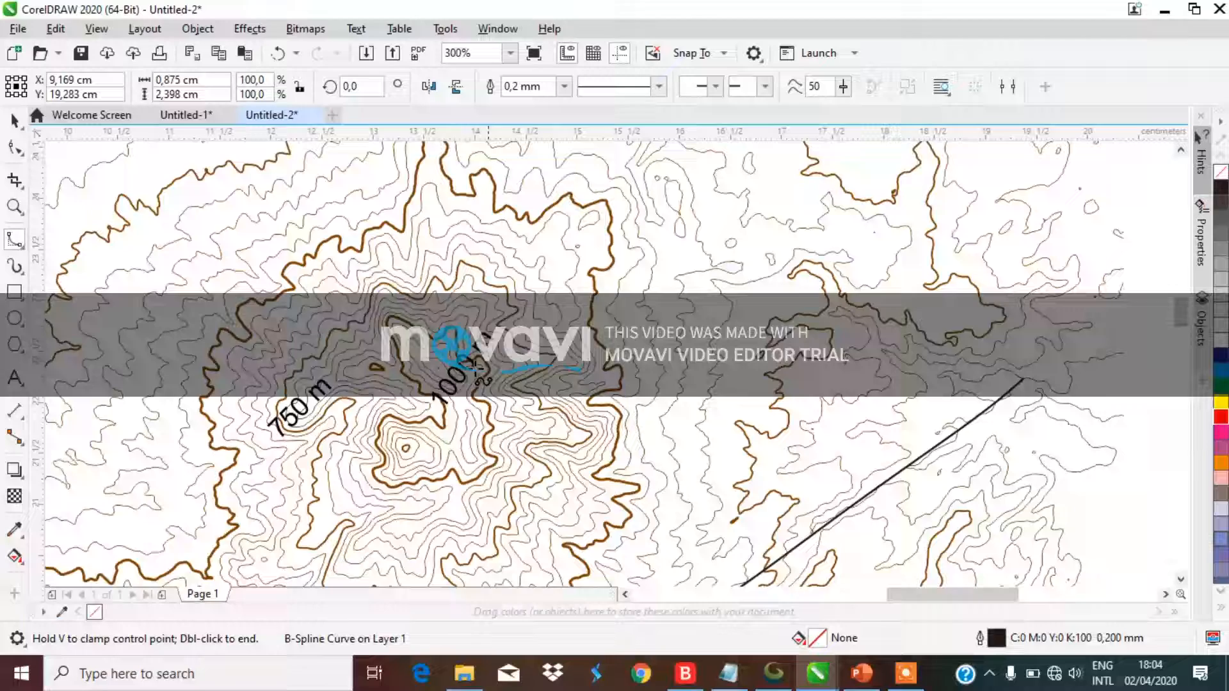
click(441, 400)
click(379, 352)
click(356, 293)
click(376, 272)
click(416, 310)
click(455, 341)
double_click(464, 366)
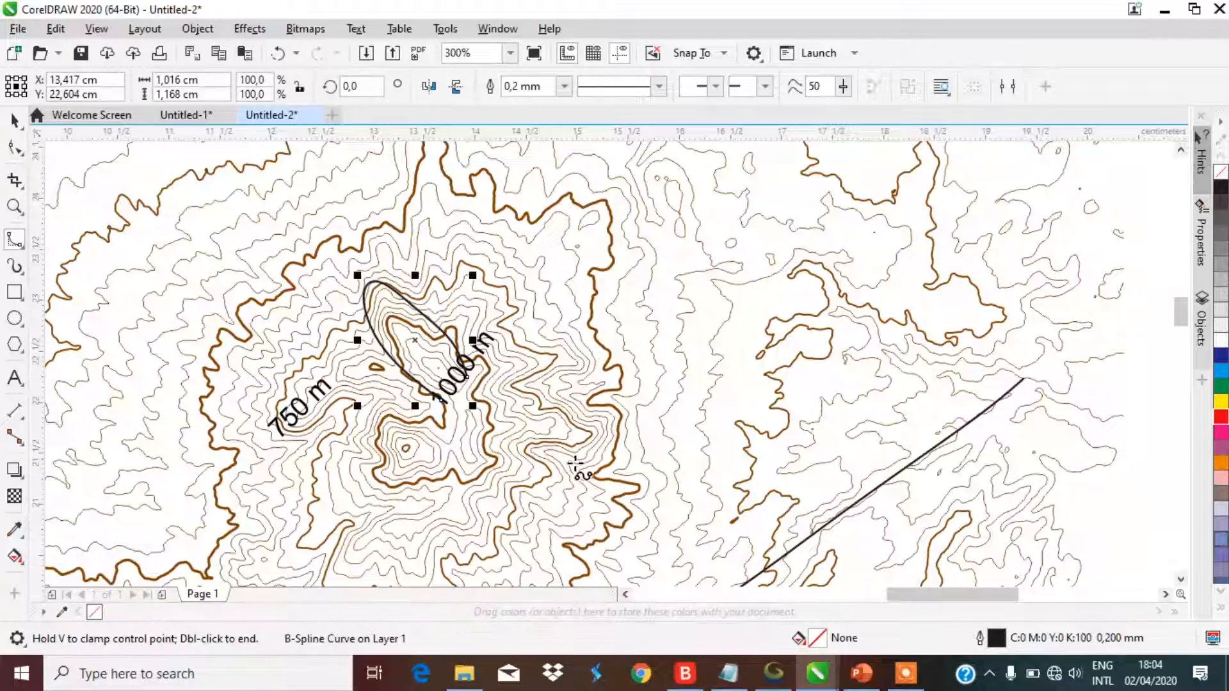
Step: Trace a B-Spline lobe about 1.3 by 1.4 cm around the bulging contours on the northern volcano's northeast flank
scroll(599, 239, down, 2)
scroll(499, 298, up, 2)
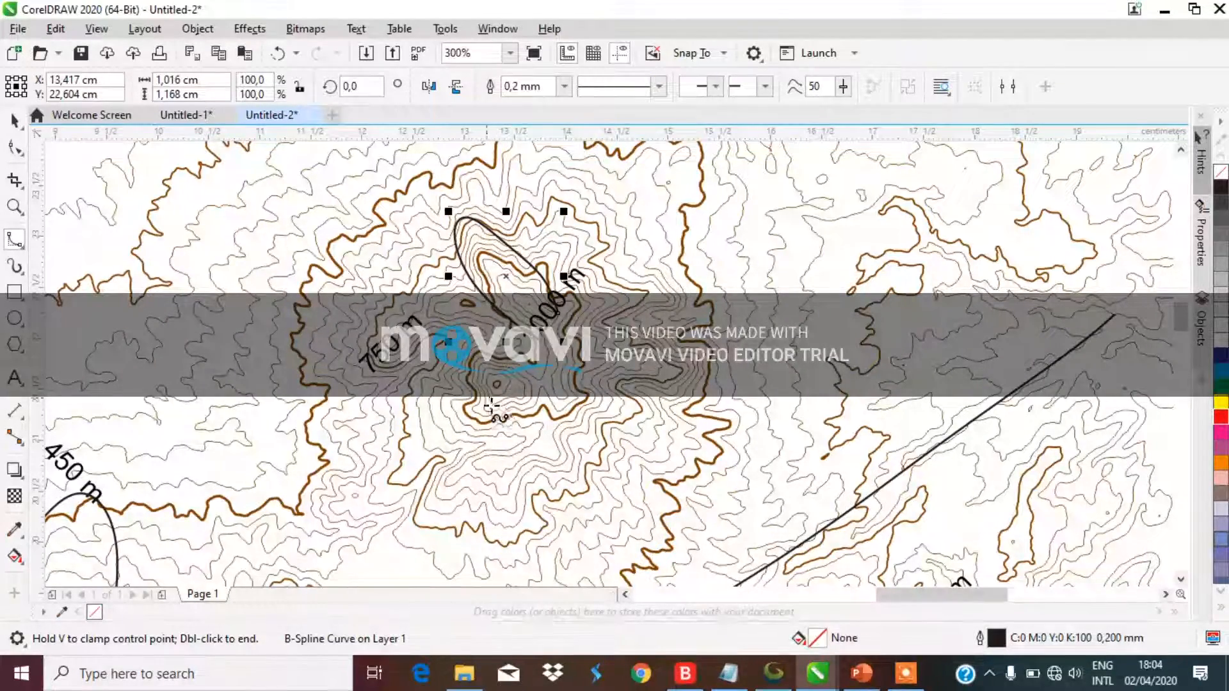
scroll(480, 400, down, 1)
scroll(598, 299, up, 1)
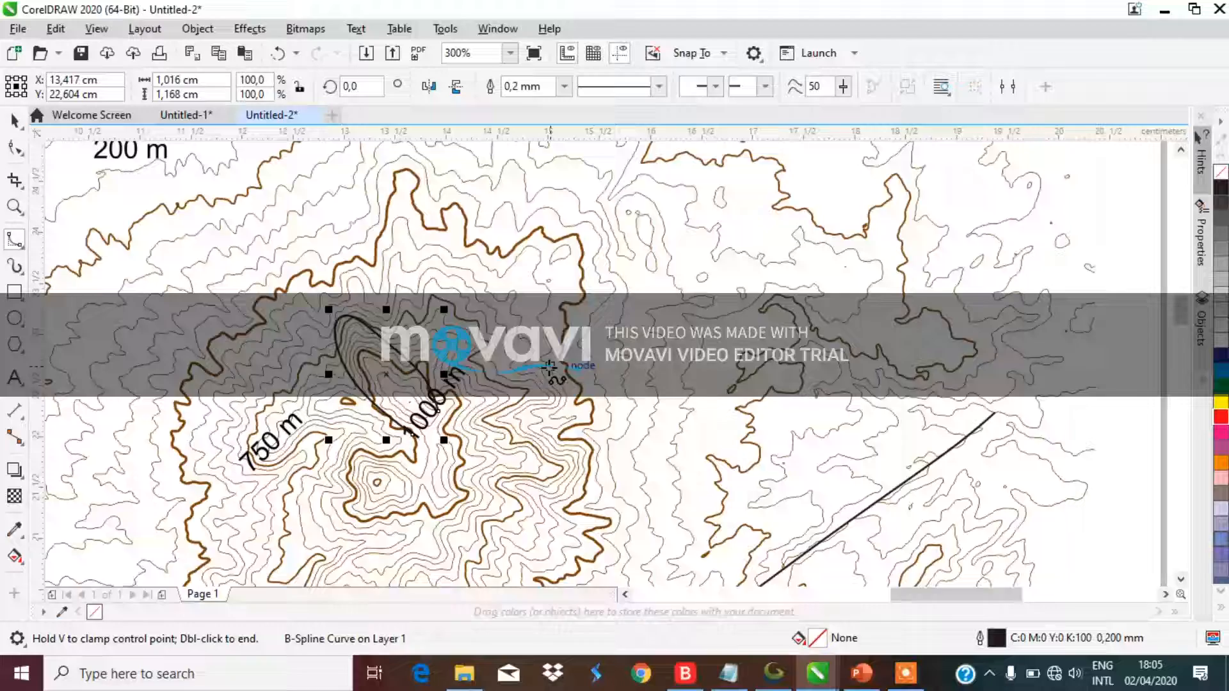
scroll(549, 366, down, 1)
scroll(505, 329, up, 1)
click(504, 349)
click(544, 293)
click(572, 271)
click(621, 261)
click(652, 307)
click(607, 350)
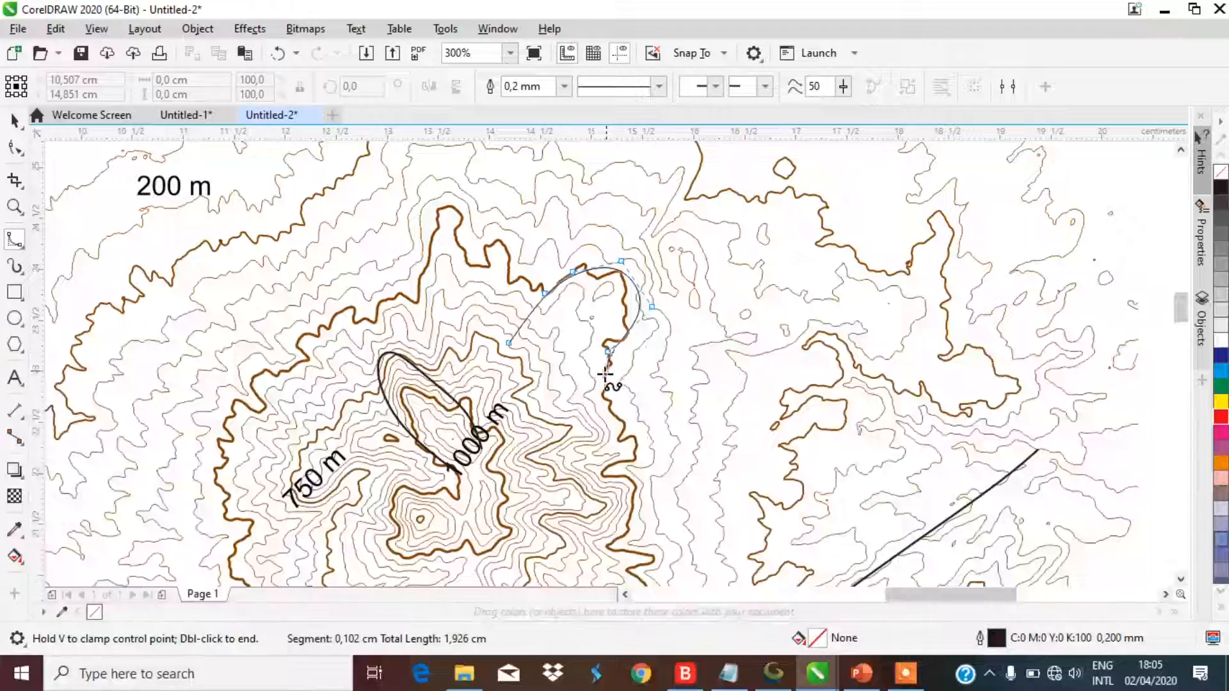
double_click(538, 388)
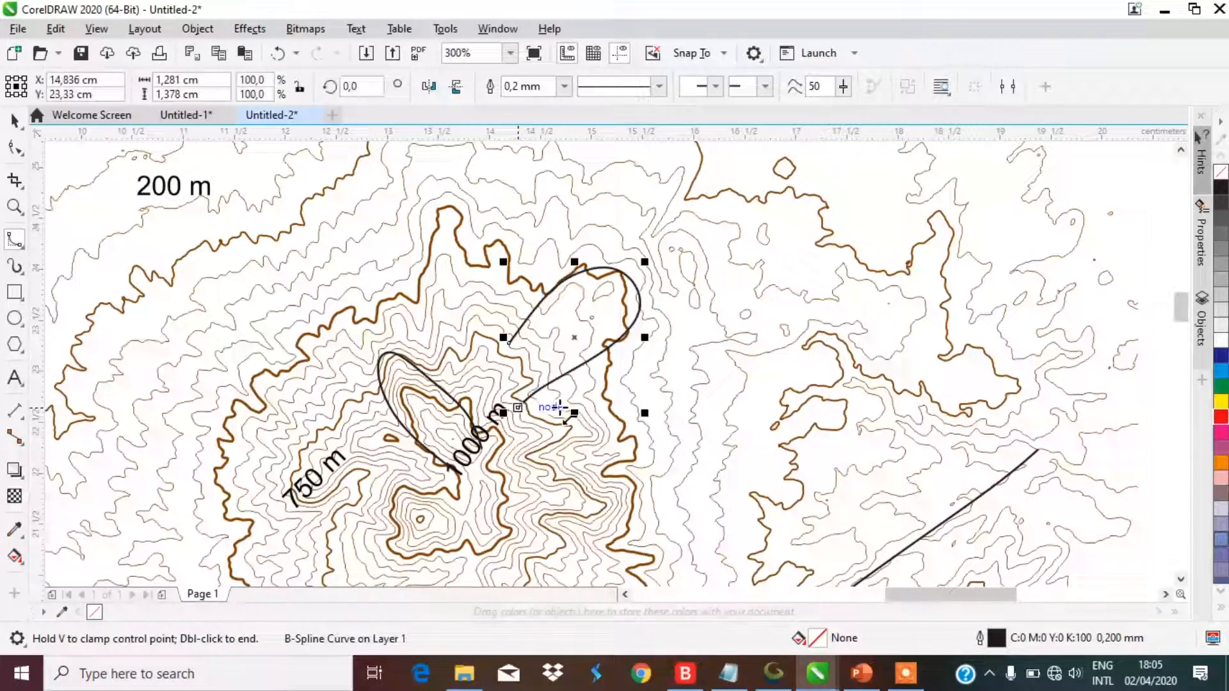
Step: Draw a B-Spline about 3.1 by 2.0 cm from the northern volcano's southwest foot northeastward across its southern flank
scroll(614, 330, down, 2)
scroll(531, 451, down, 3)
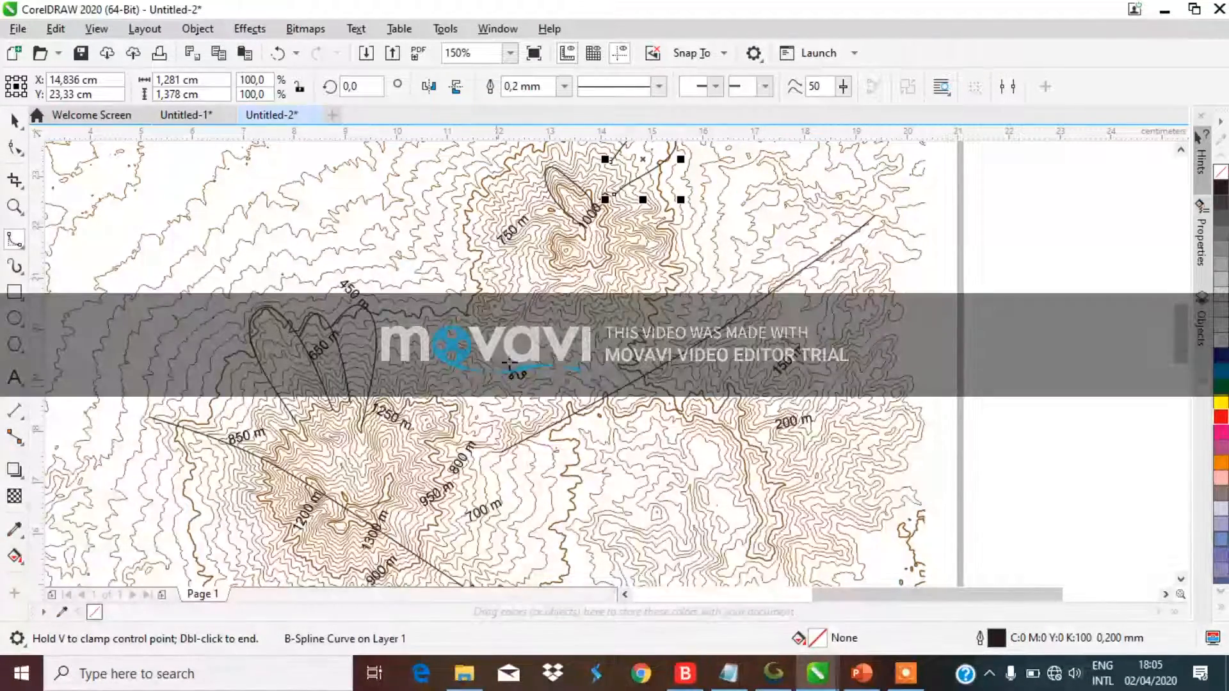
click(478, 356)
click(542, 293)
click(582, 272)
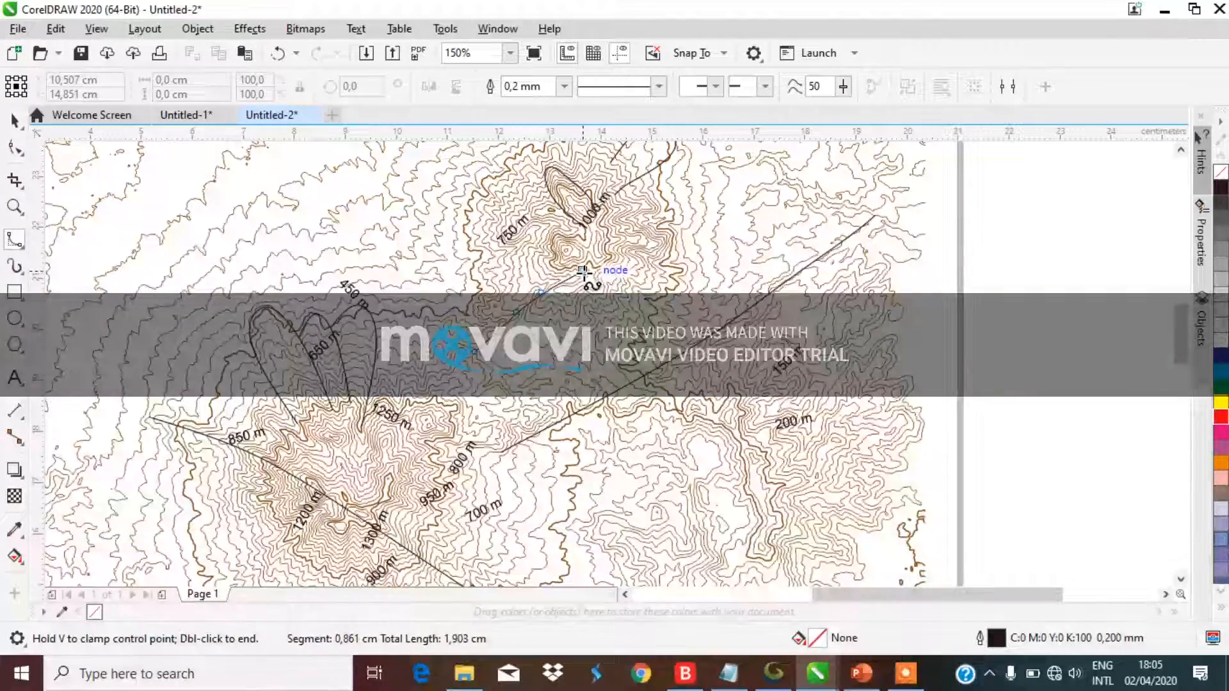
click(618, 258)
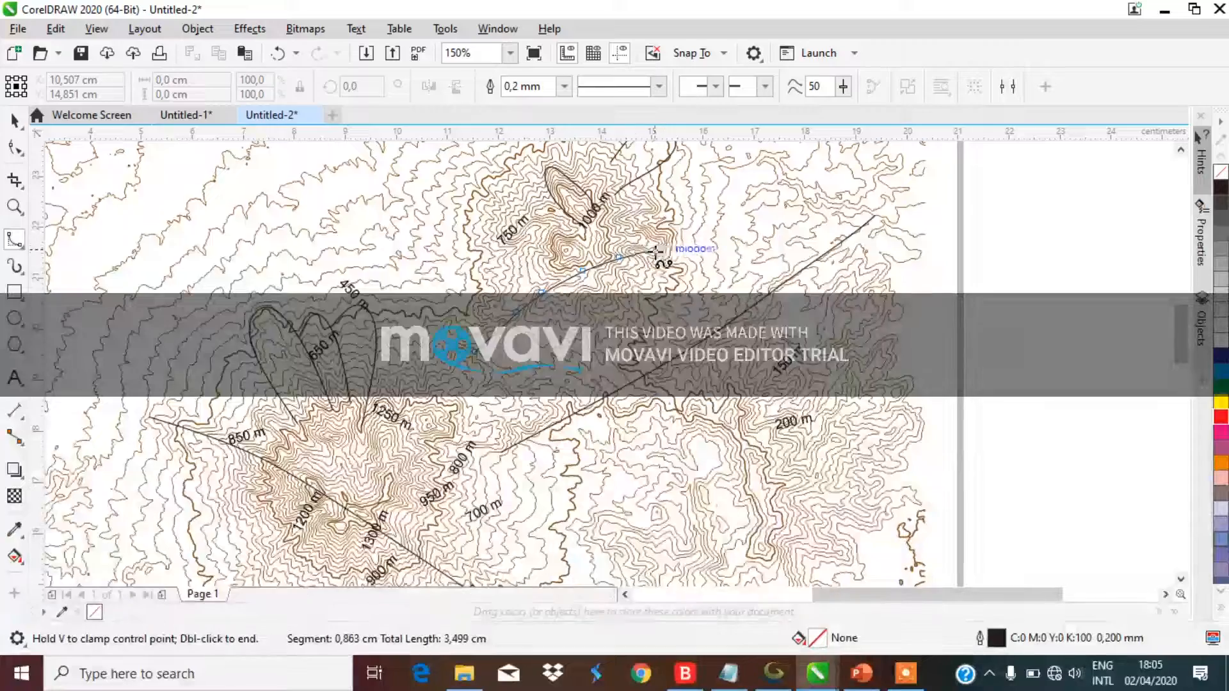
double_click(633, 250)
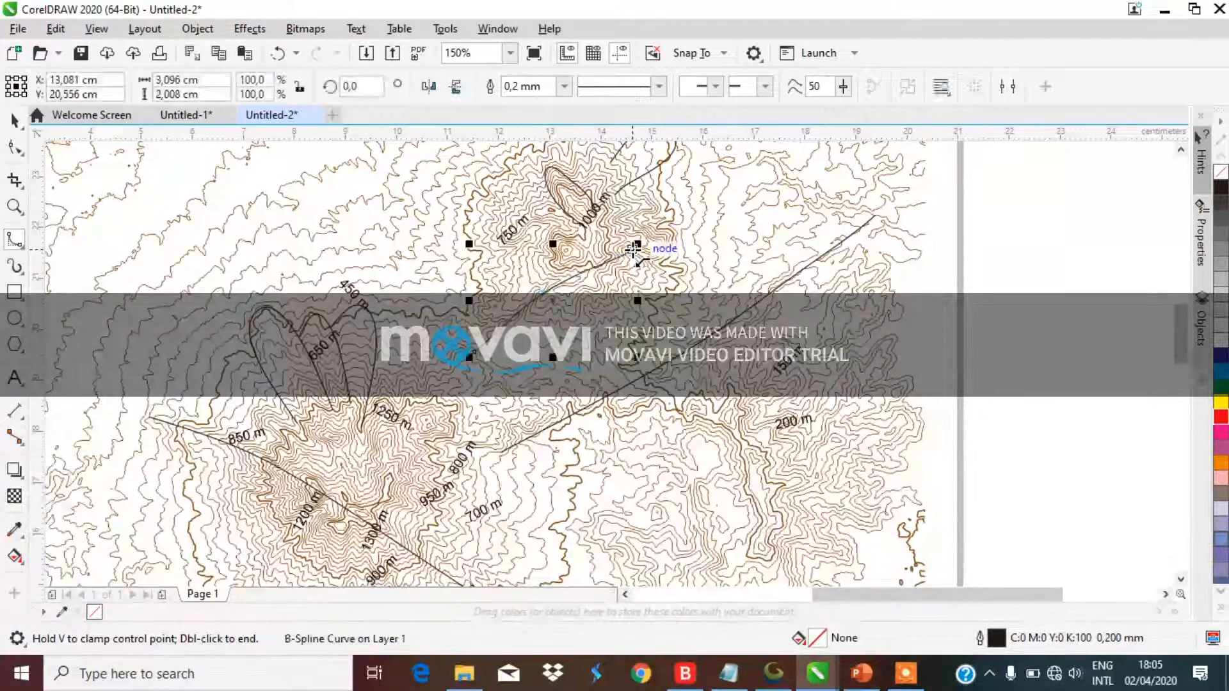
Step: Draw a B-Spline arc about 3.3 by 3.2 cm along the curved ridge east of the southern volcano, bending from east to south
scroll(842, 308, down, 1)
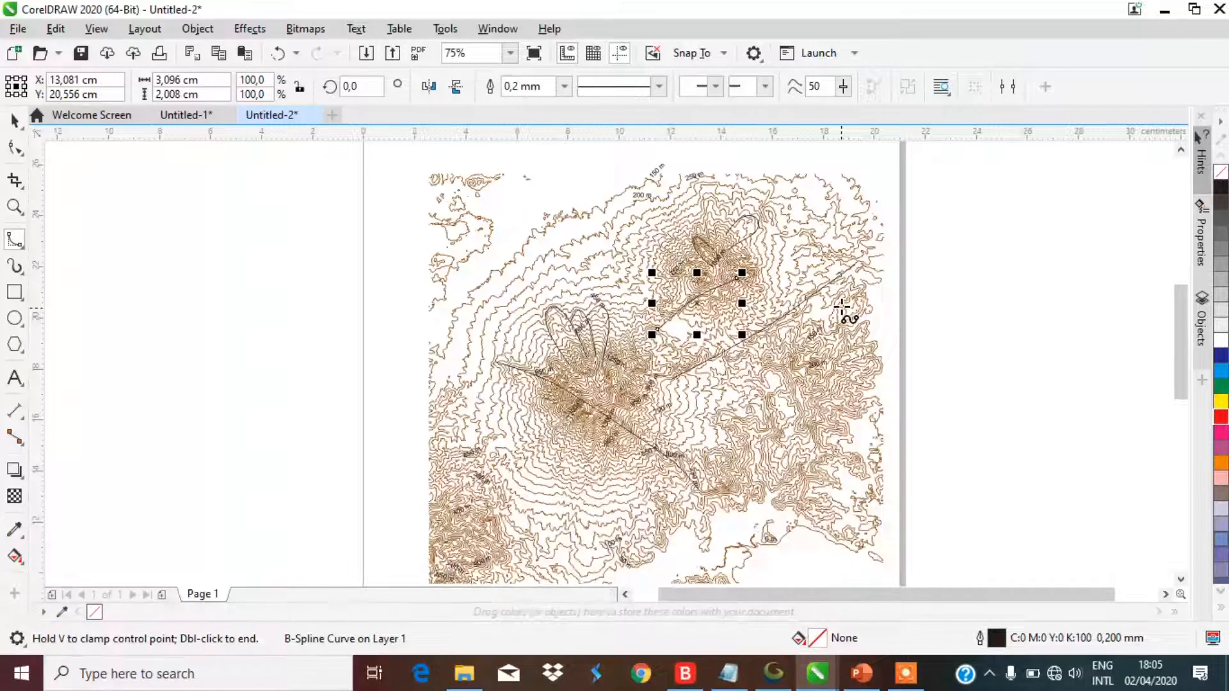
scroll(725, 379, up, 1)
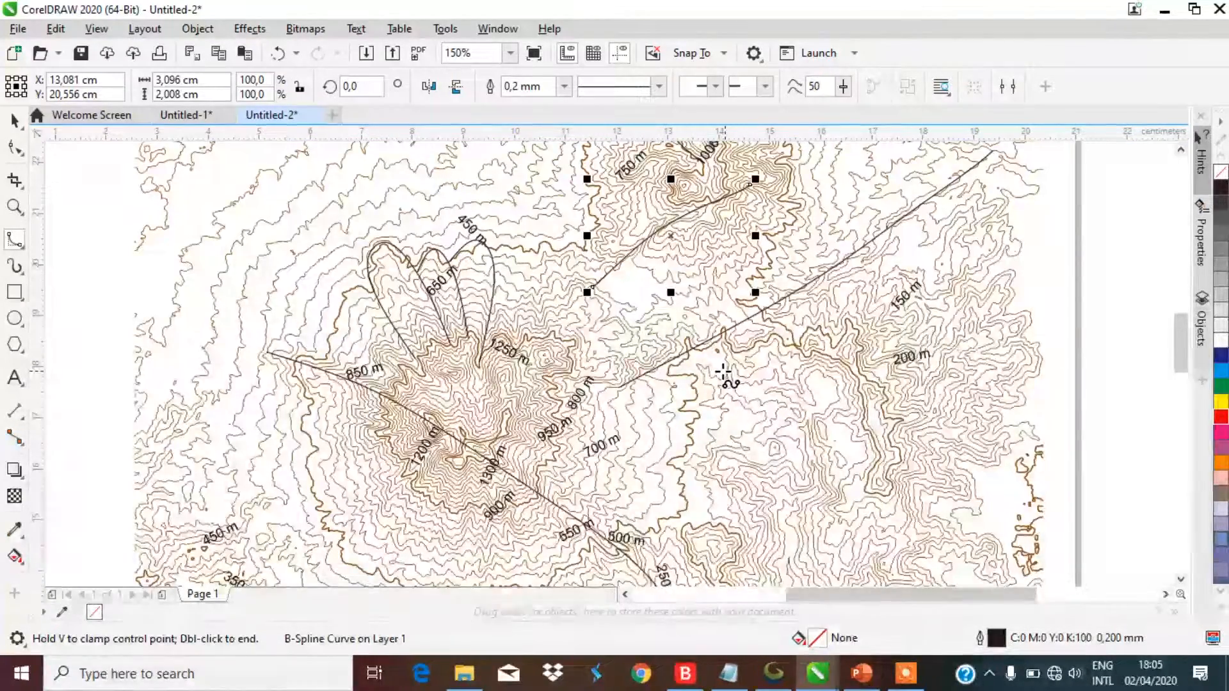
scroll(608, 333, down, 1)
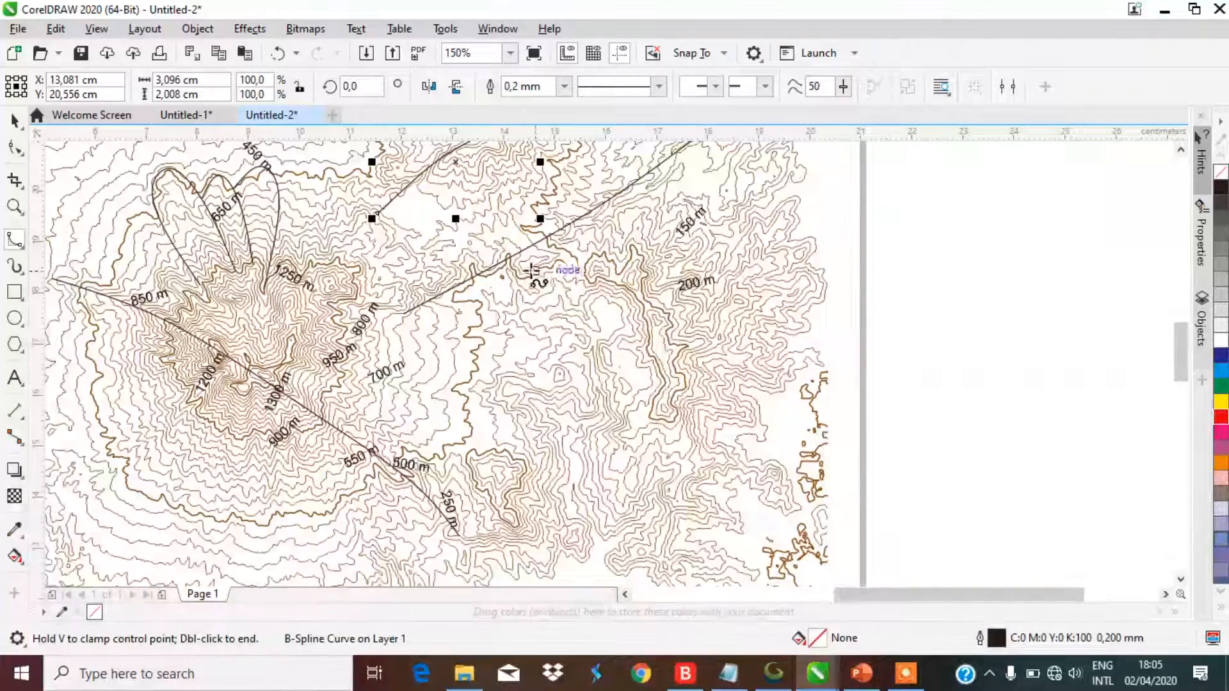
click(495, 270)
click(571, 266)
click(632, 280)
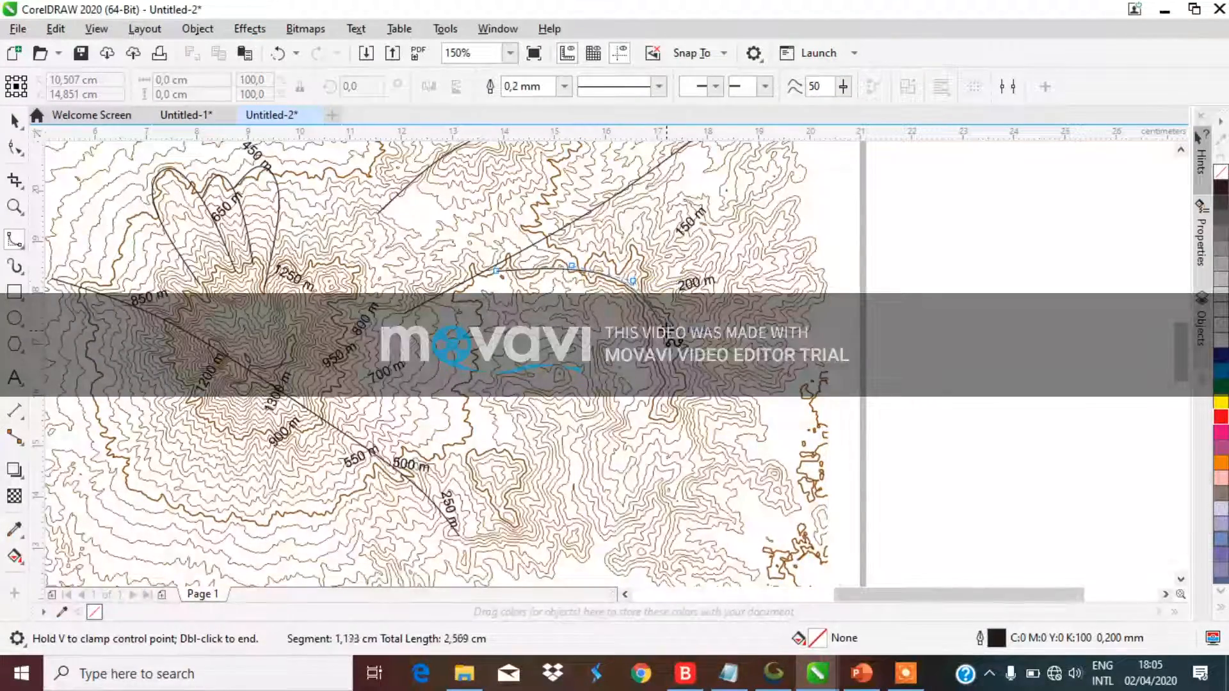
double_click(664, 435)
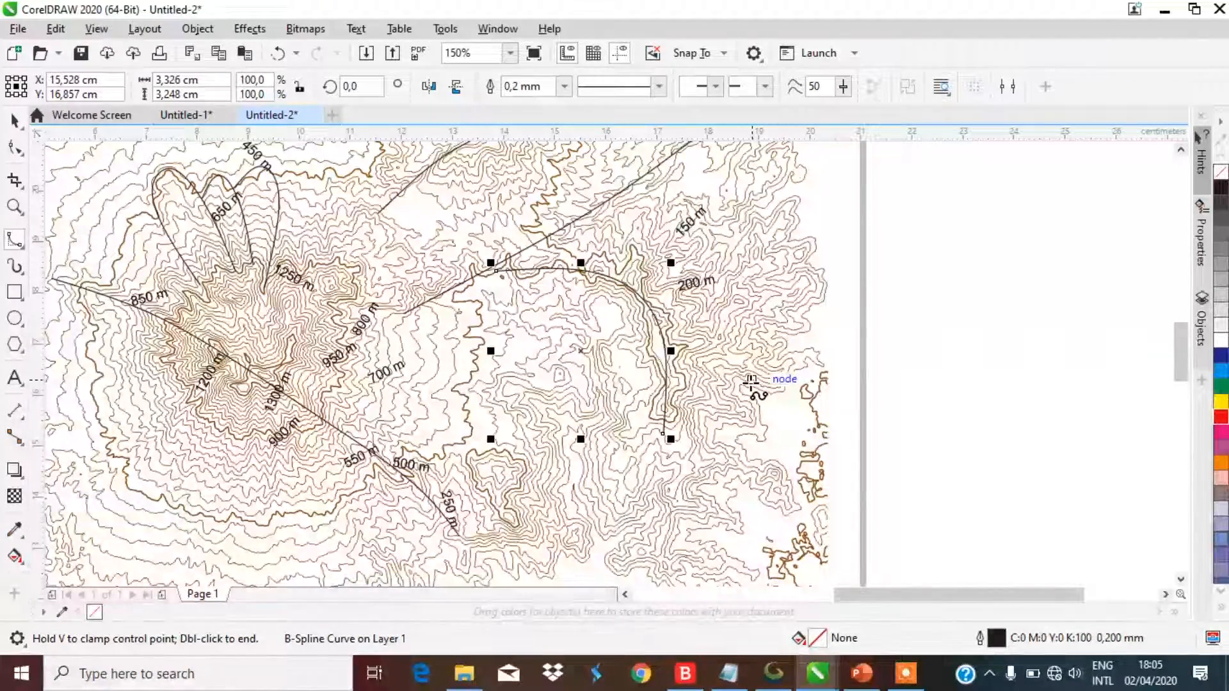
Step: Trace a narrow B-Spline lobe about 0.6 by 2.1 cm around the contours protruding north from the northern volcano
scroll(752, 383, down, 2)
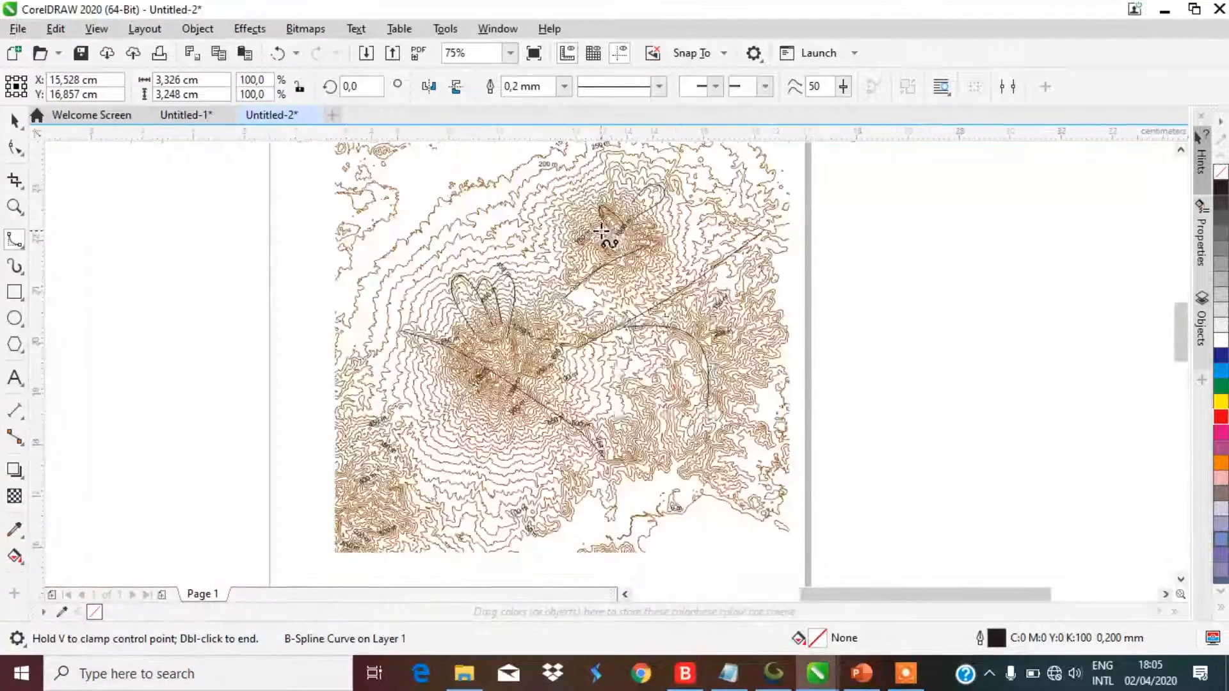
scroll(601, 230, up, 2)
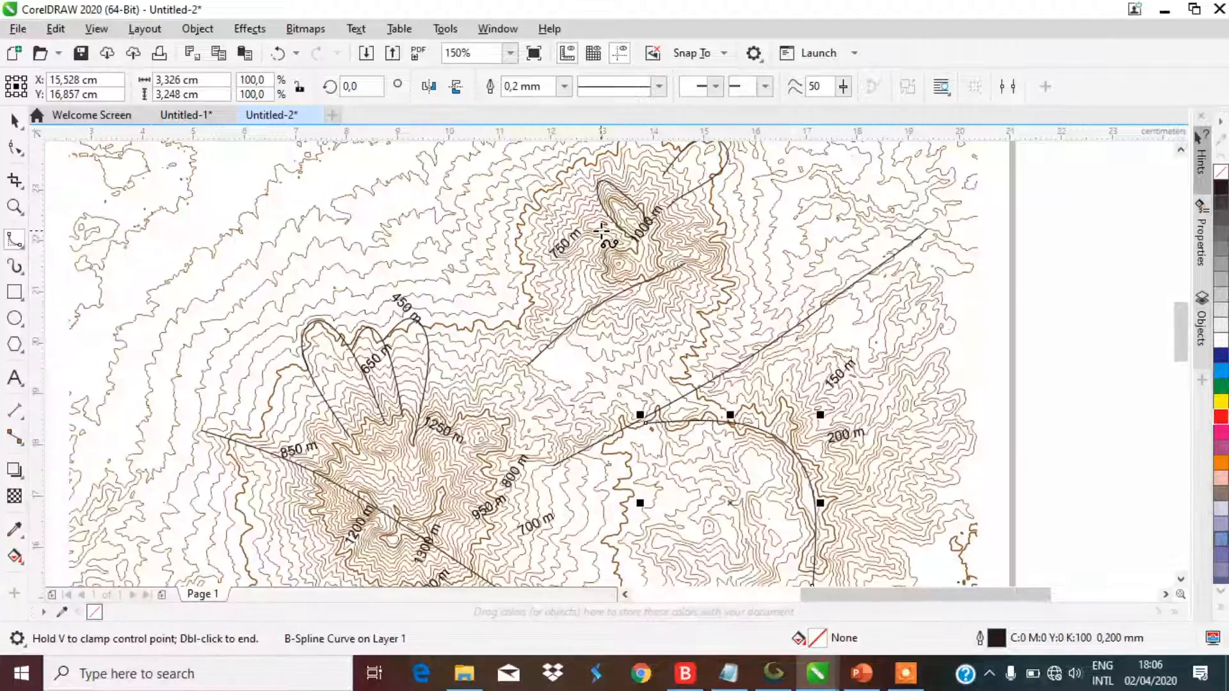
scroll(601, 233, down, 2)
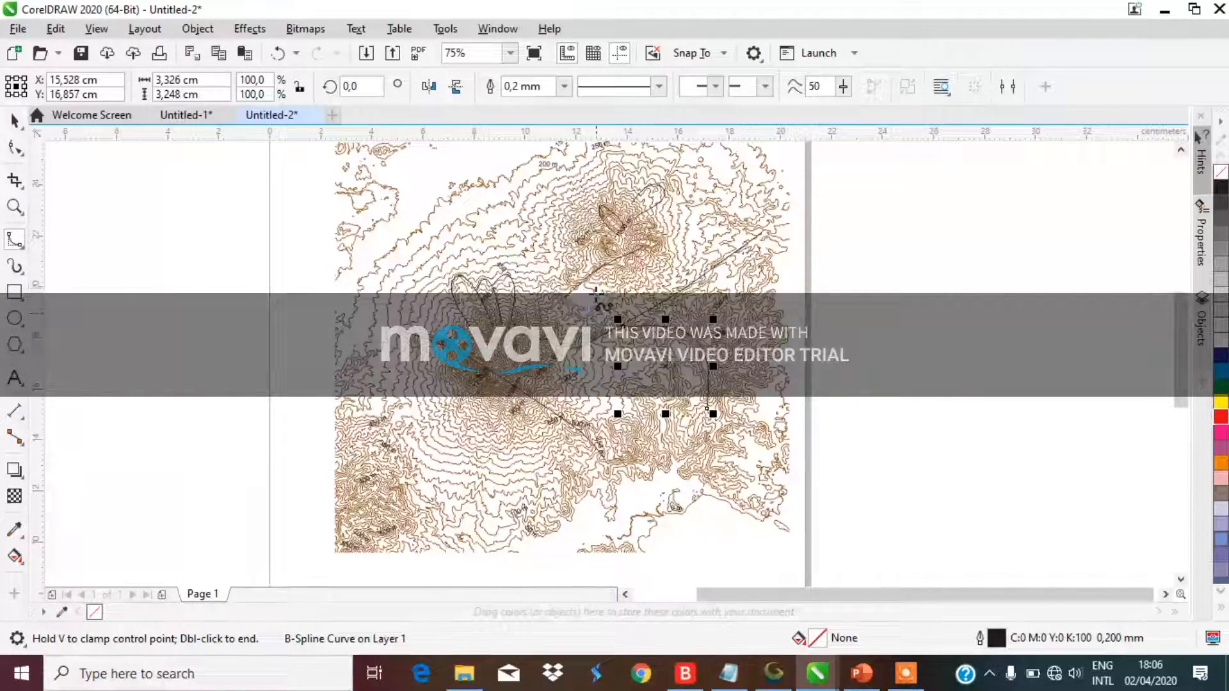
scroll(596, 295, down, 1)
scroll(611, 247, up, 1)
scroll(626, 213, up, 1)
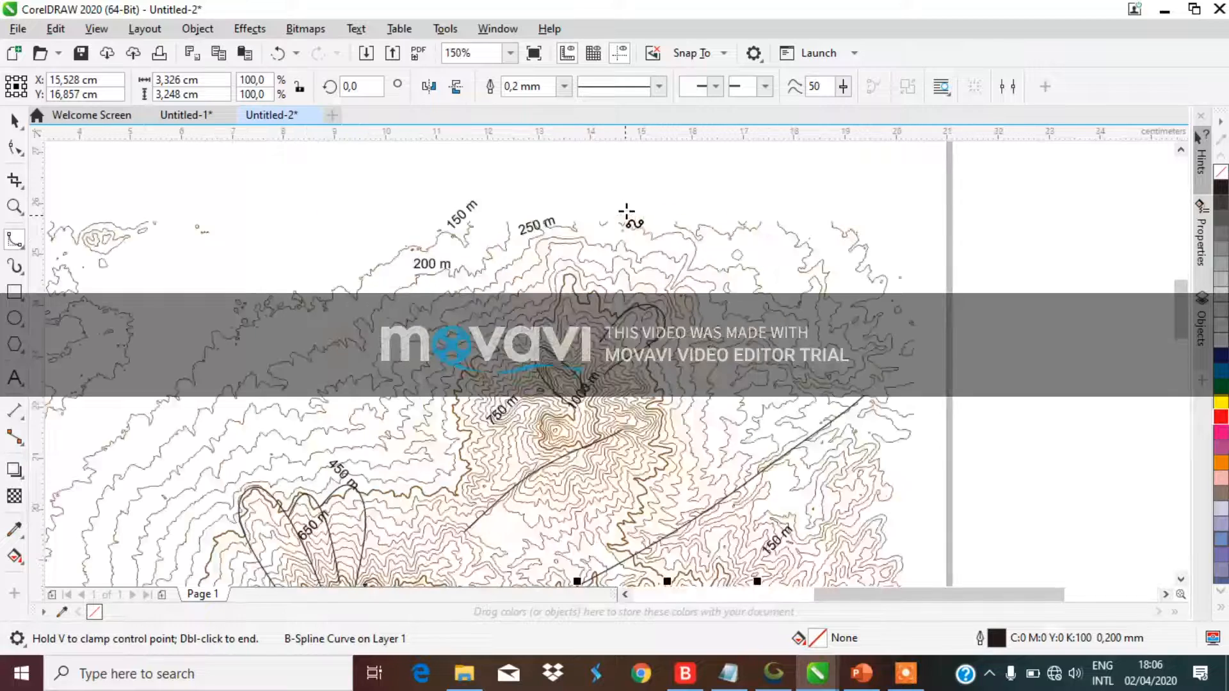
click(552, 340)
click(550, 286)
click(547, 238)
click(576, 231)
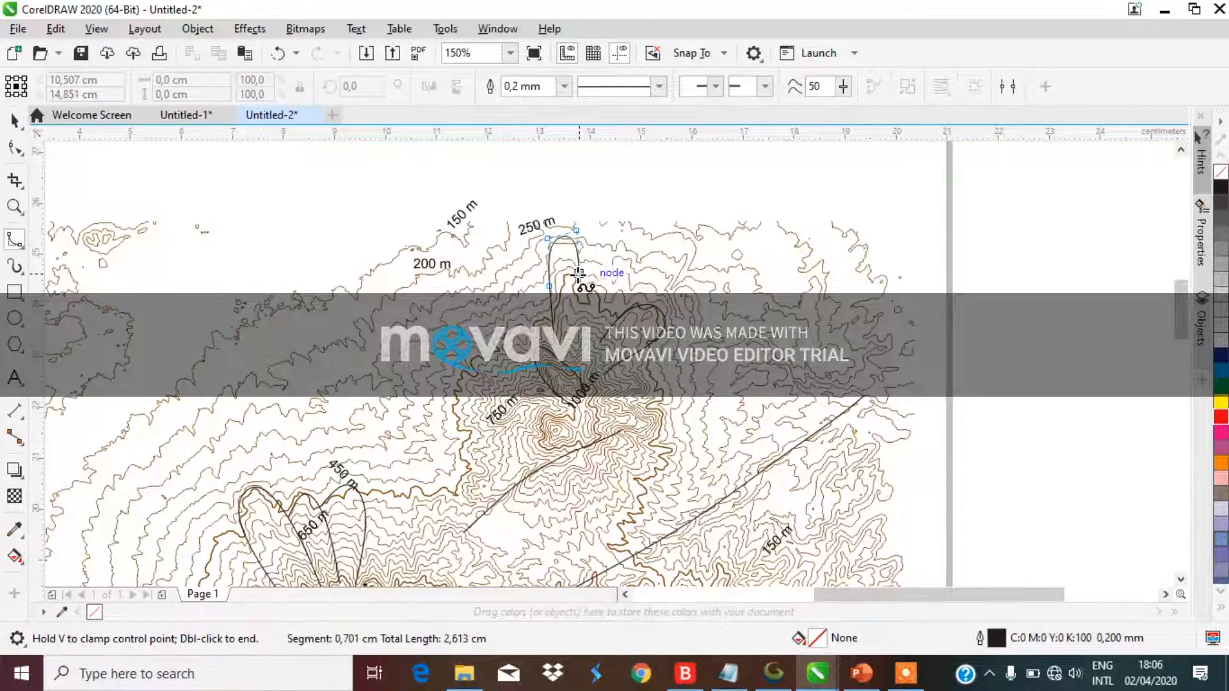
click(579, 274)
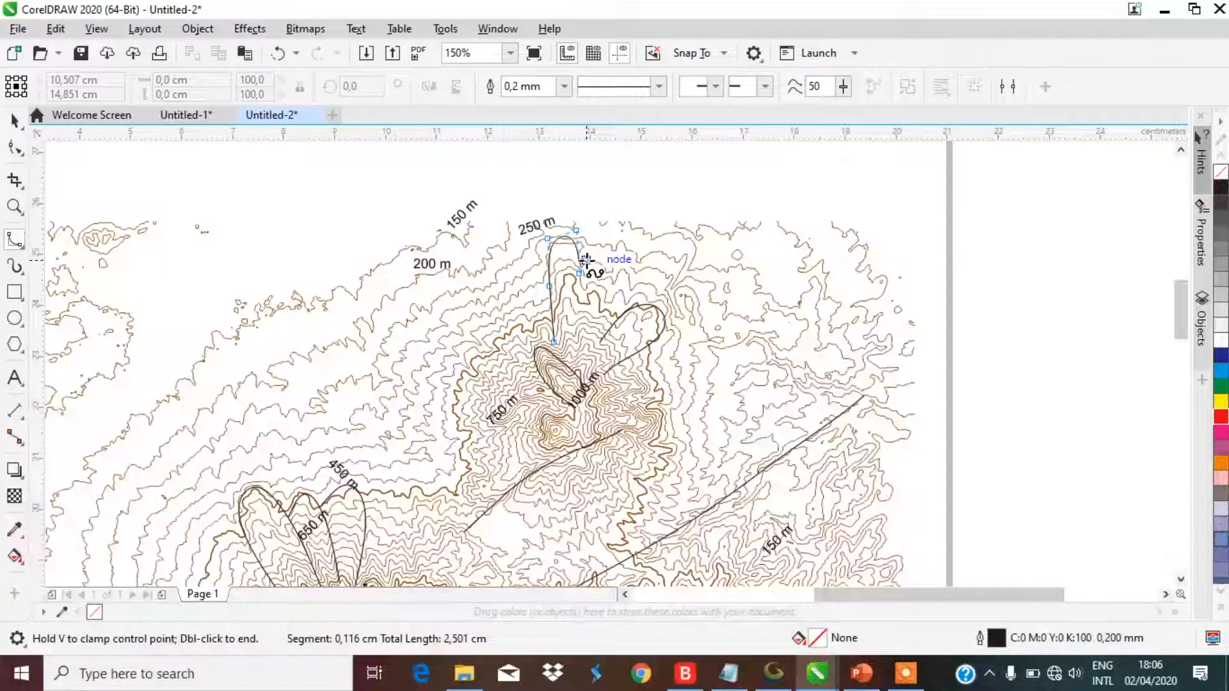
click(579, 288)
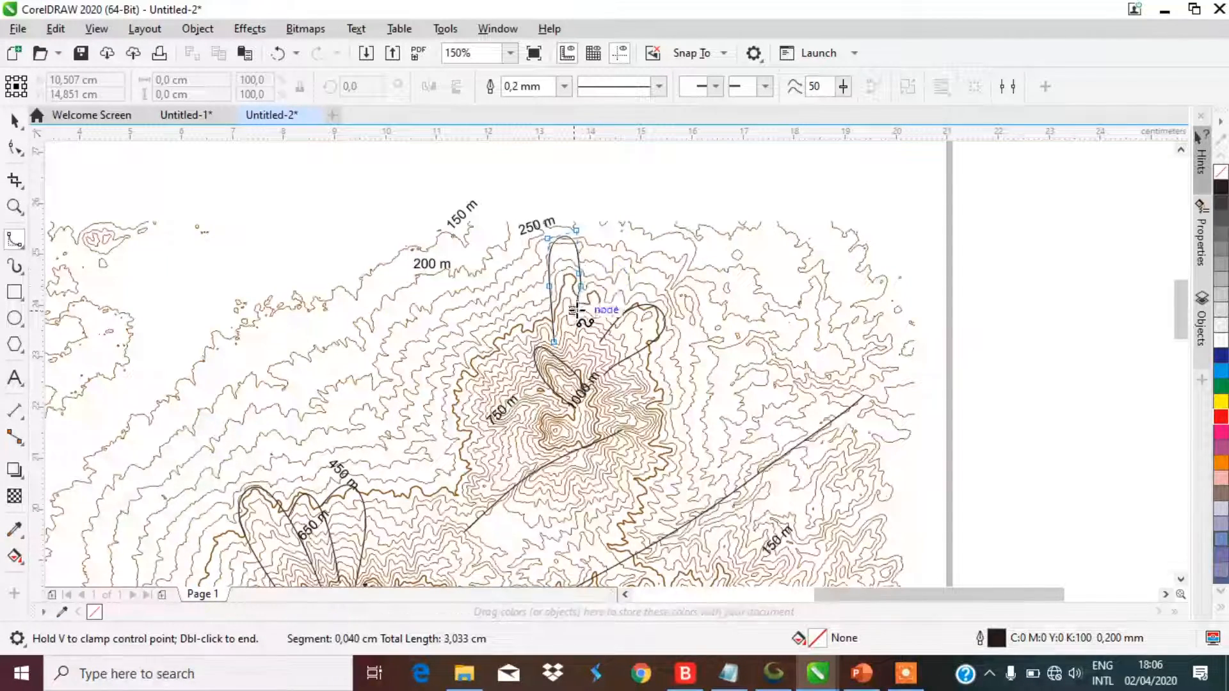
double_click(578, 318)
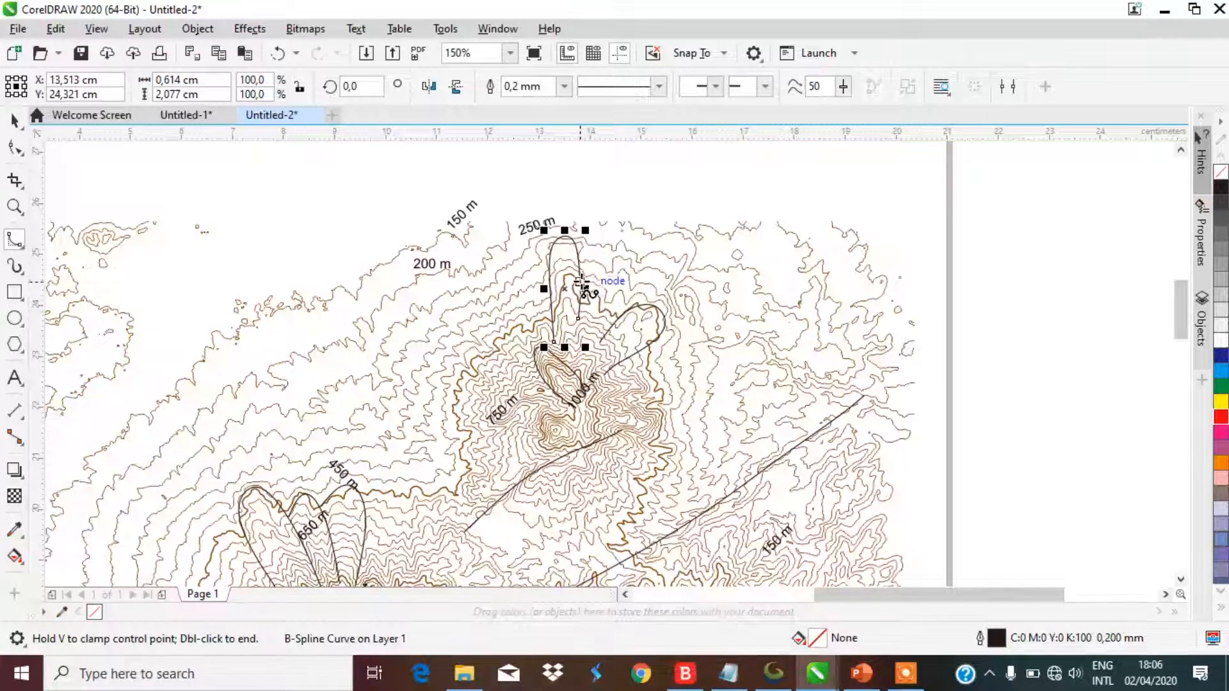
Step: Draw an arched B-Spline about 1.2 by 0.7 cm from the northern lobe's east side along the northern volcano's outer contours
click(579, 279)
click(607, 244)
click(624, 243)
click(633, 251)
click(640, 262)
double_click(640, 263)
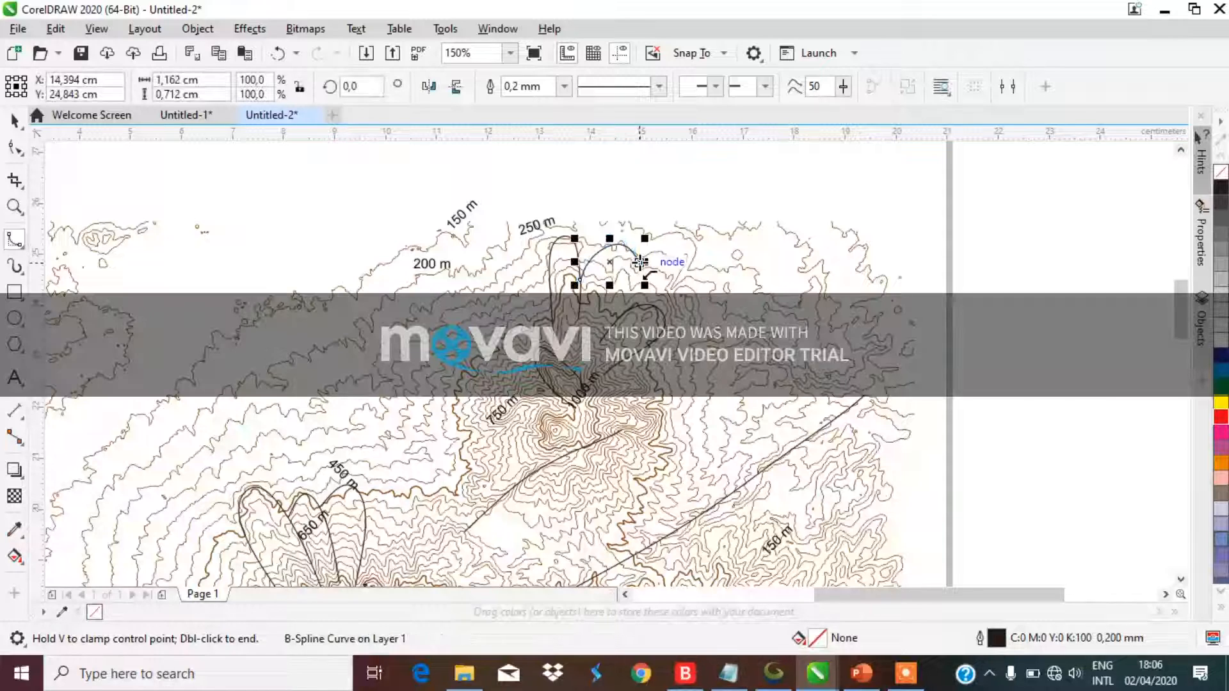
Step: Extend the arched B-Spline from its east end around the neighbouring northeastern contour bulge and back toward the northern volcano
click(640, 262)
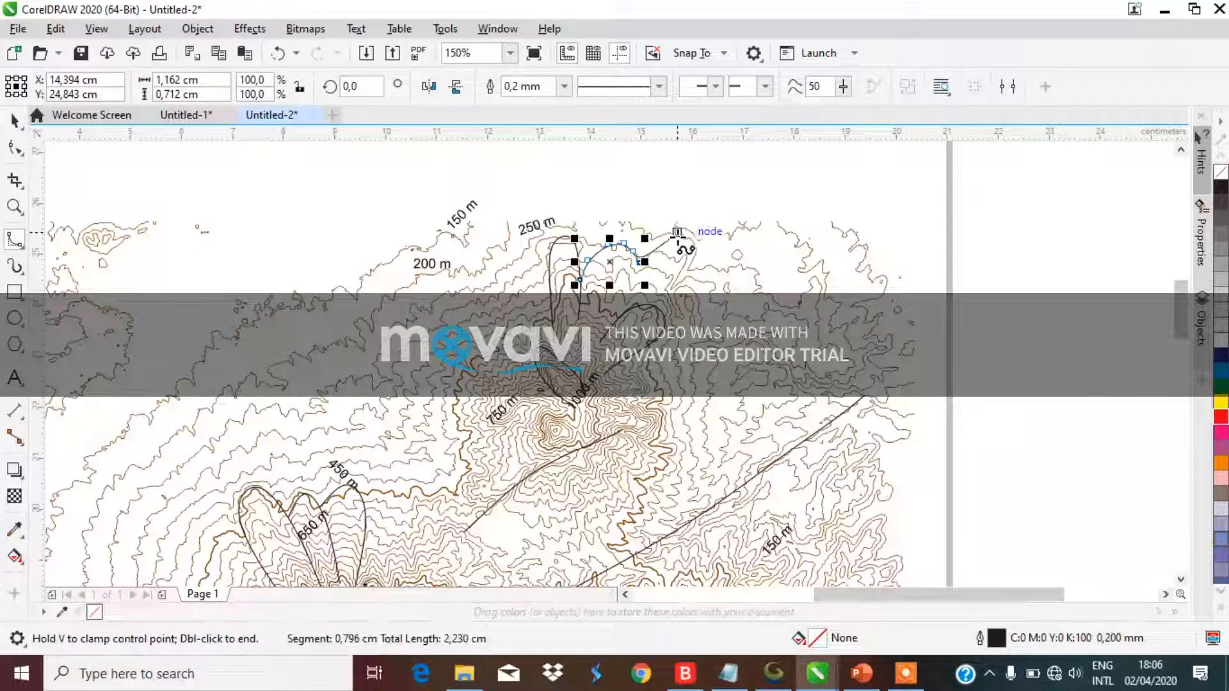
click(651, 234)
click(693, 234)
click(695, 268)
double_click(651, 307)
scroll(742, 336, down, 2)
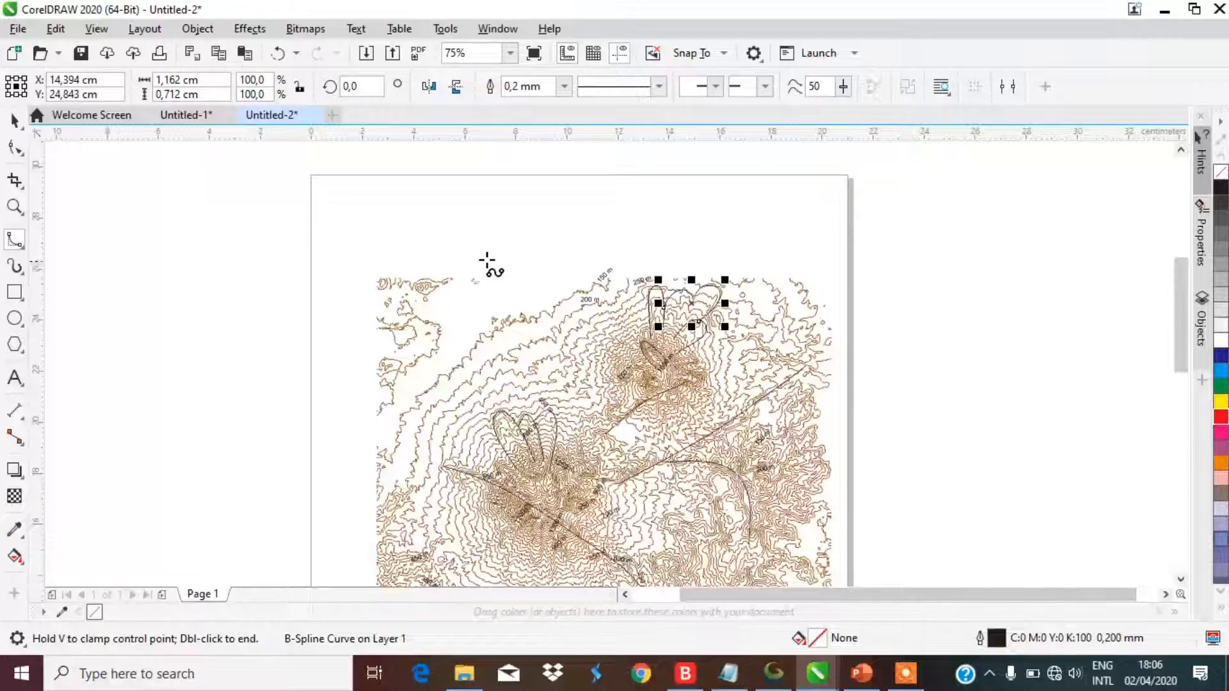
scroll(488, 266, down, 2)
scroll(593, 352, up, 2)
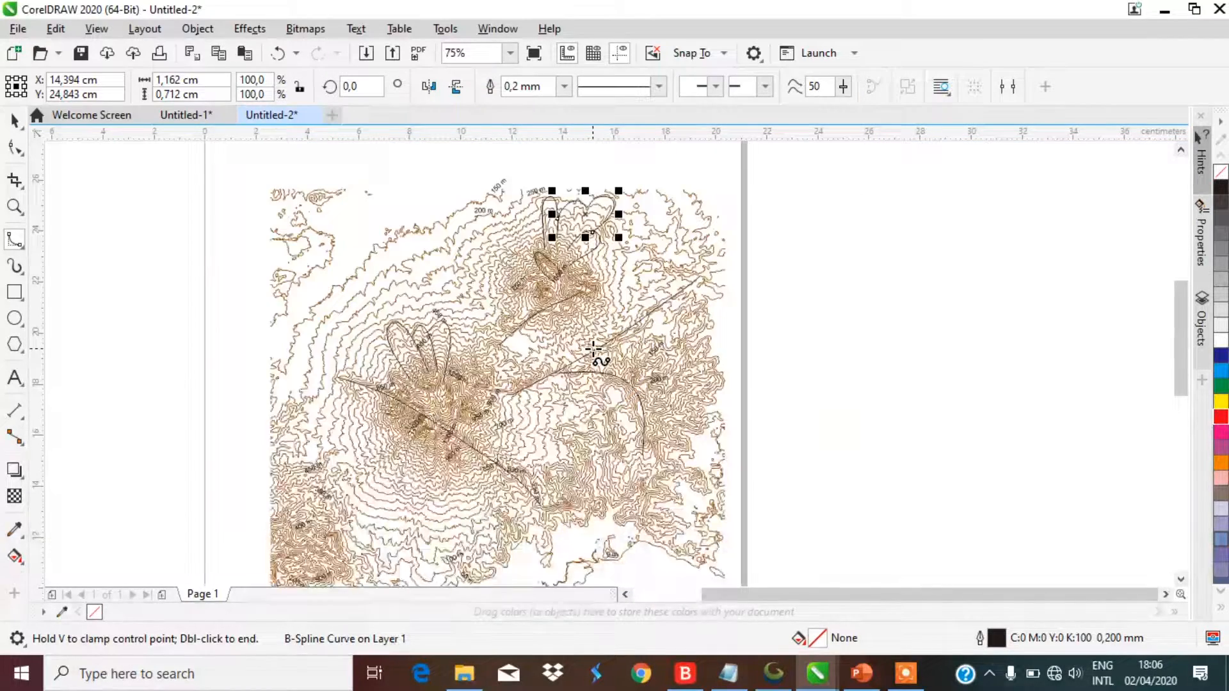
scroll(593, 352, up, 2)
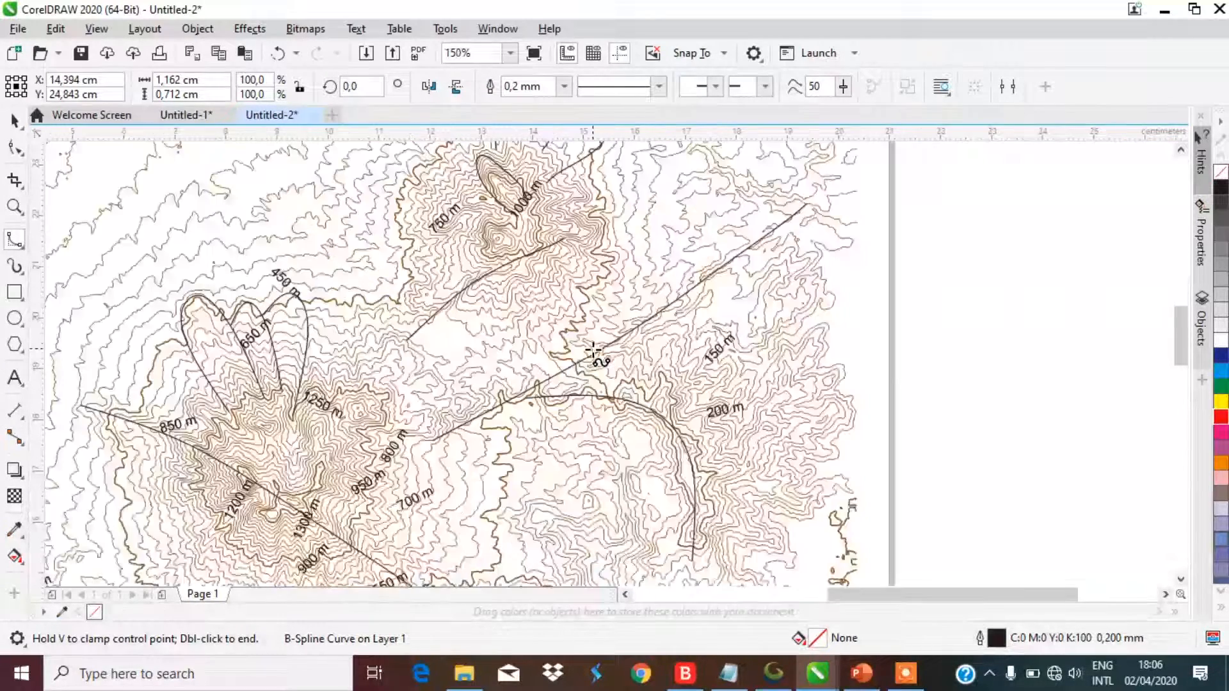
double_click(584, 398)
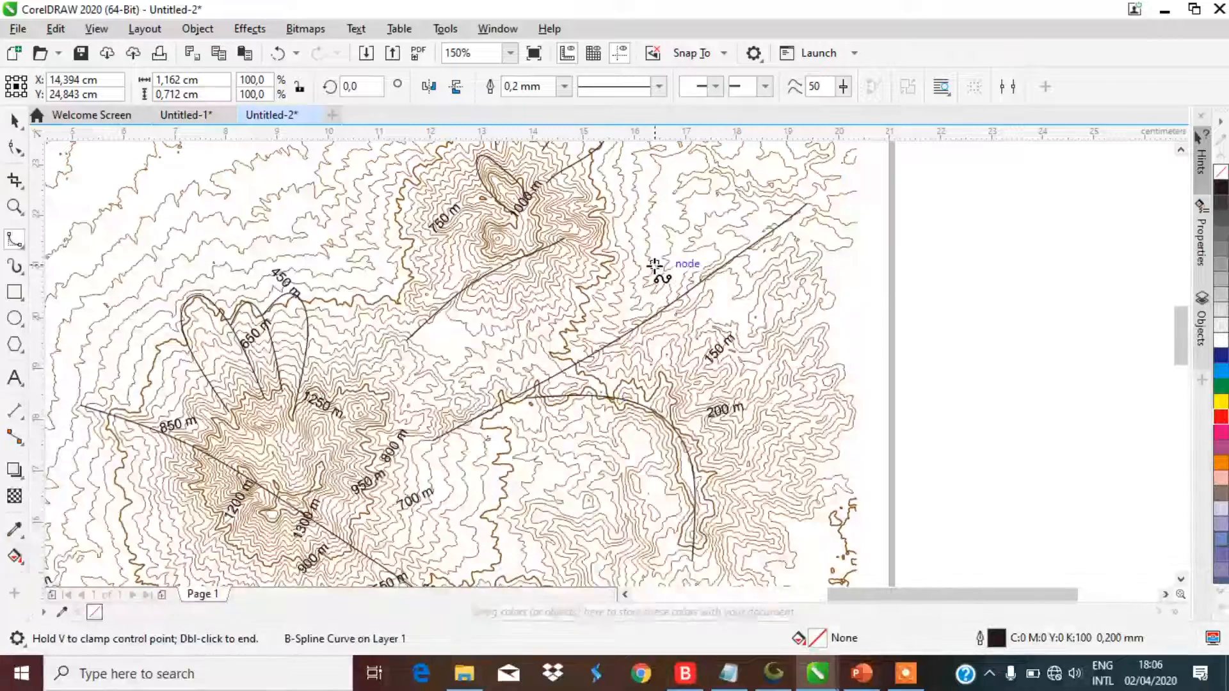
scroll(772, 371, down, 2)
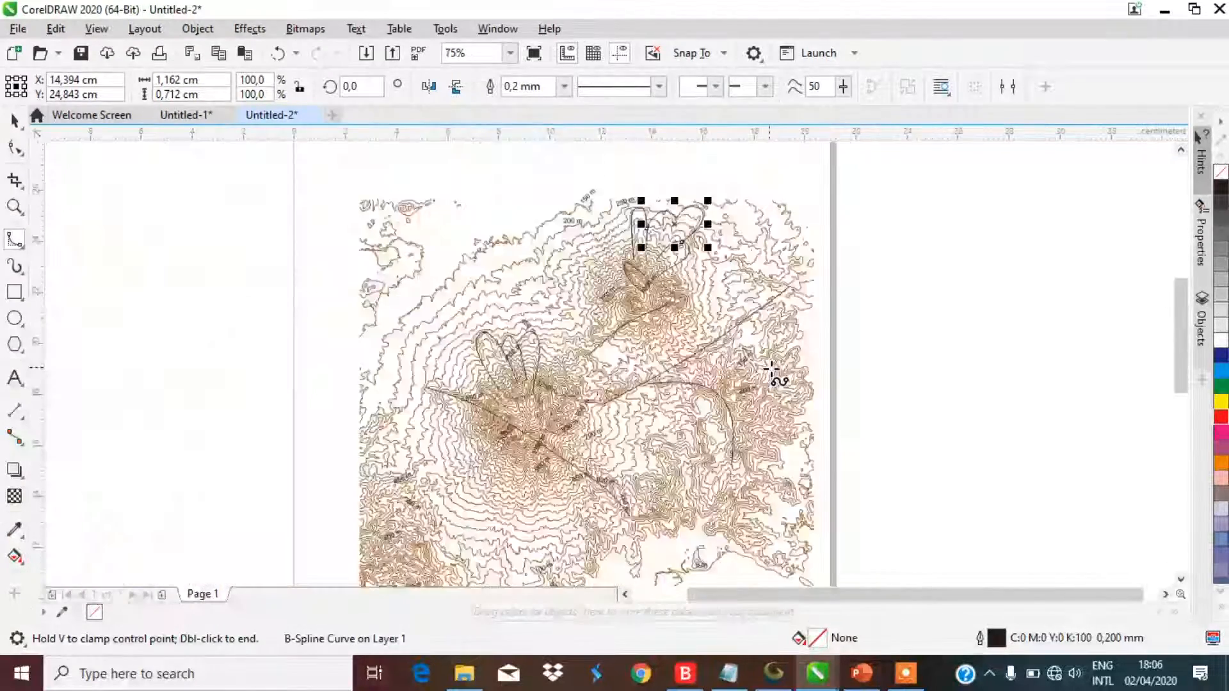